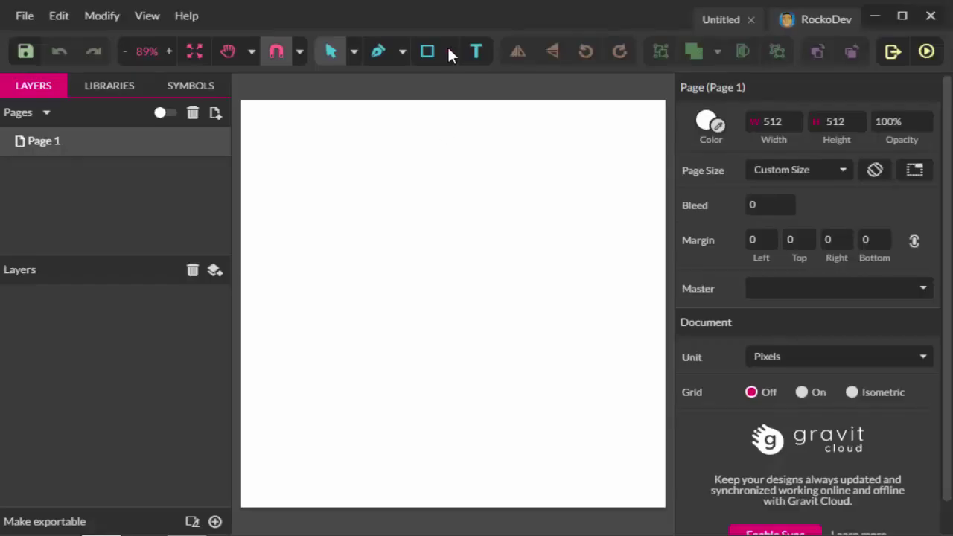
- Draw the crossguard rectangle at the page centre and give it a dark fill
{"action": "left_click", "coordinate": [449, 52]}
{"action": "left_click_drag", "start_coordinate": [408, 211], "coordinate": [468, 275]}
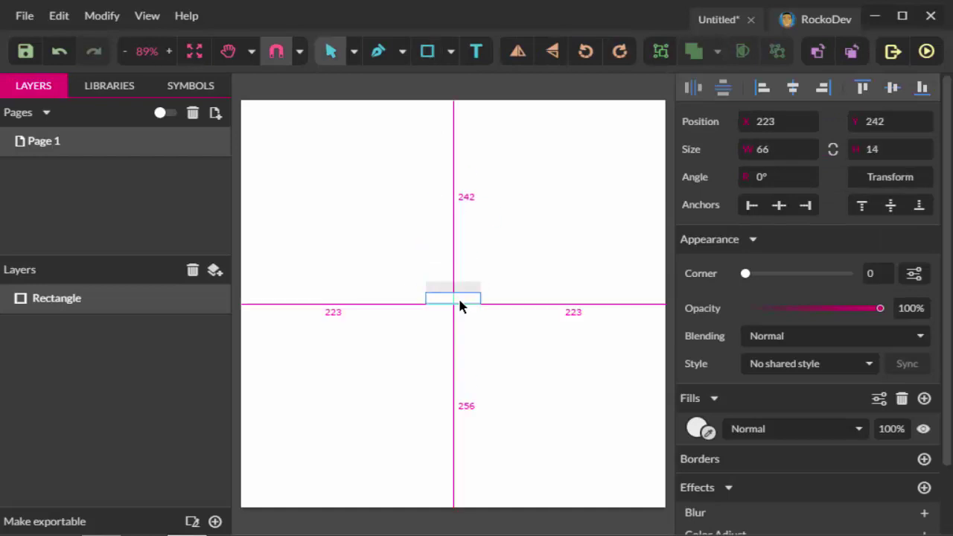
{"action": "left_click", "coordinate": [696, 427]}
{"action": "left_click", "coordinate": [826, 231]}
{"action": "left_click", "coordinate": [539, 254]}
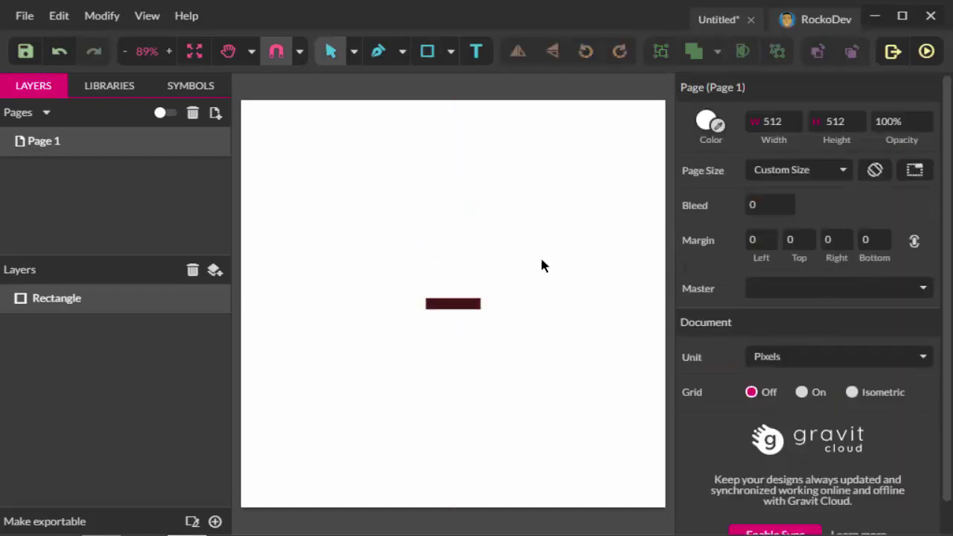
{"action": "left_click", "coordinate": [427, 50]}
- Draw the handle rectangle below the crossguard and fill both hilt parts dark grey #2E2E2E
{"action": "left_click_drag", "start_coordinate": [445, 308], "coordinate": [459, 358]}
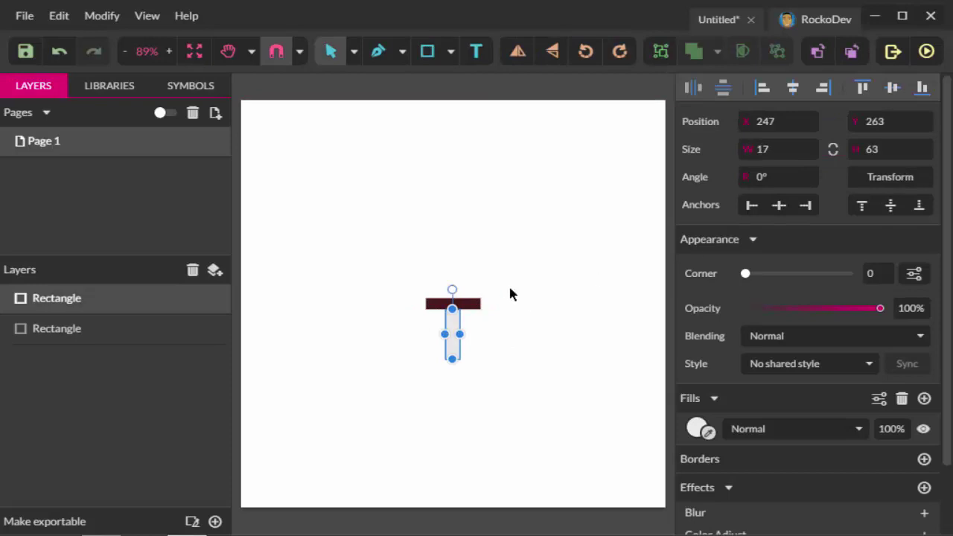
{"action": "key", "text": "ctrl+a"}
{"action": "left_click", "coordinate": [697, 428]}
{"action": "left_click", "coordinate": [759, 398]}
{"action": "left_click", "coordinate": [805, 216]}
{"action": "left_click", "coordinate": [743, 381]}
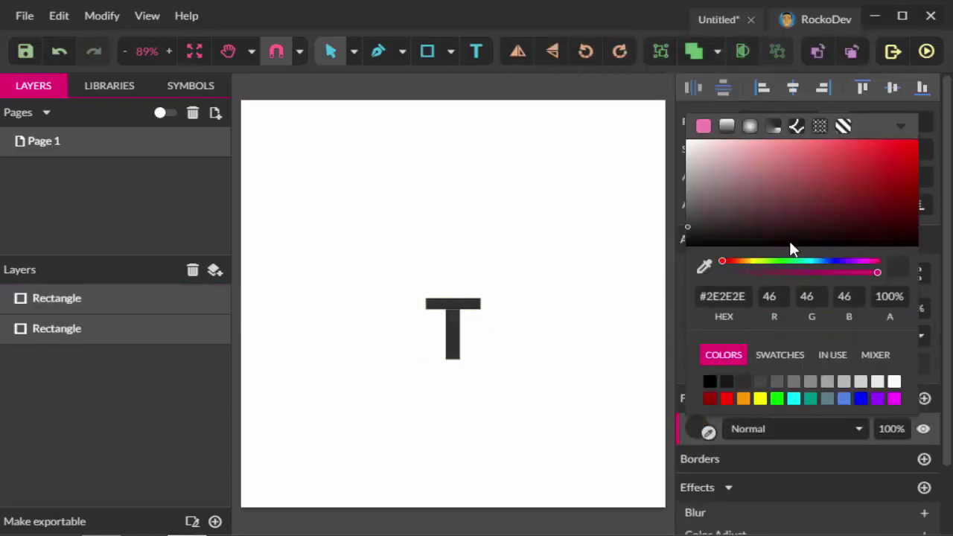
{"action": "left_click", "coordinate": [826, 381]}
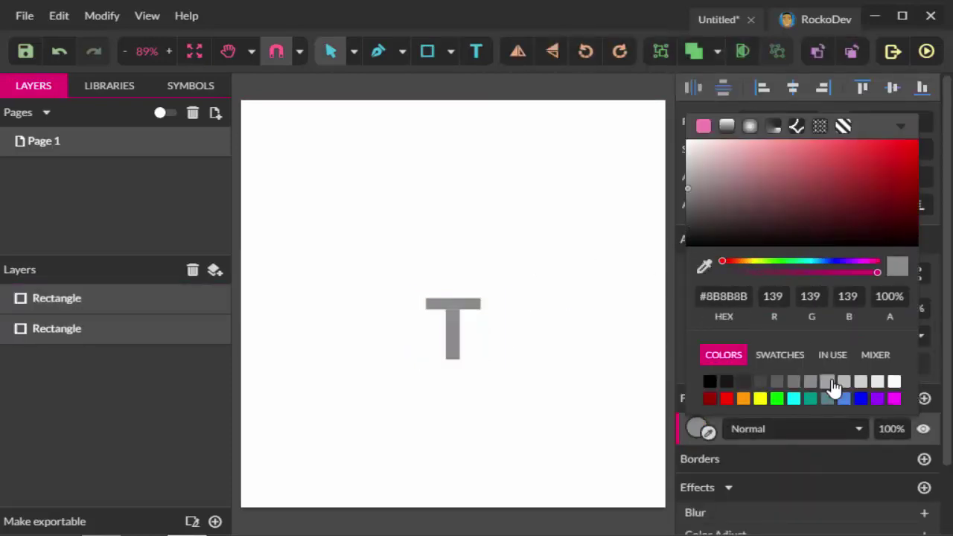
- Nudge the hilt down, then Union the crossguard and handle and group them
{"action": "key", "text": "ctrl+z"}
{"action": "key", "text": "Escape"}
{"action": "key", "text": "shift+Down"}
{"action": "key", "text": "shift+Down"}
{"action": "key", "text": "shift+Down"}
{"action": "key", "text": "ctrl+alt+u"}
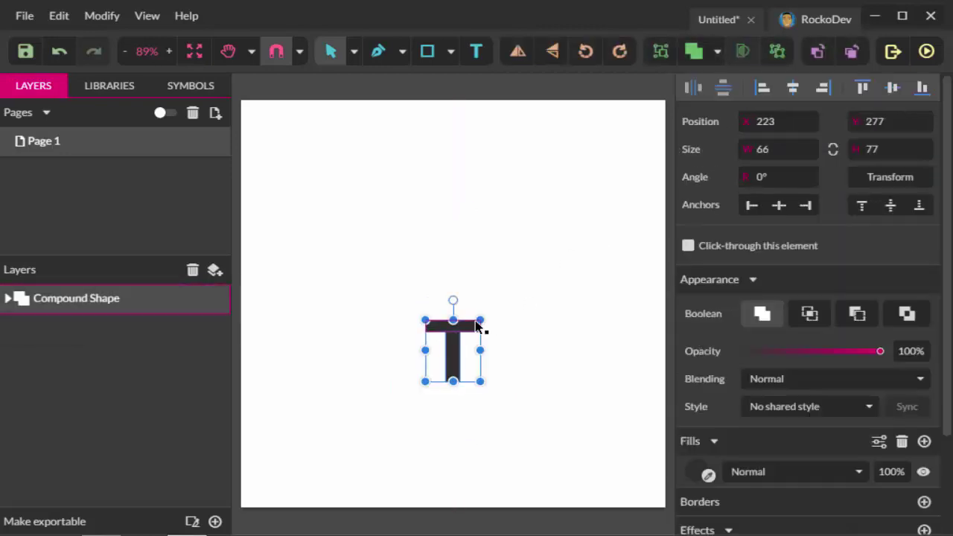
{"action": "key", "text": "ctrl+g"}
{"action": "left_click", "coordinate": [555, 240]}
- Draw a long blade rectangle above the hilt, shortened to meet the crossguard
{"action": "left_click", "coordinate": [451, 50]}
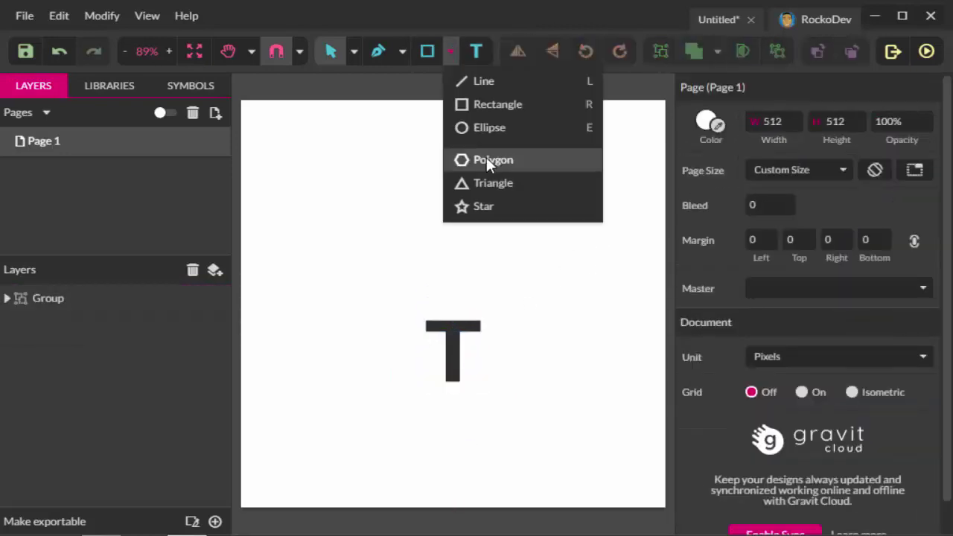
{"action": "left_click", "coordinate": [493, 160]}
{"action": "mouse_move", "coordinate": [363, 194]}
{"action": "left_mouse_down"}
{"action": "mouse_move", "coordinate": [470, 196]}
{"action": "mouse_move", "coordinate": [363, 194]}
{"action": "mouse_move", "coordinate": [569, 233]}
{"action": "left_mouse_up"}
{"action": "left_click", "coordinate": [451, 51]}
{"action": "left_click", "coordinate": [476, 108]}
{"action": "mouse_move", "coordinate": [483, 189]}
{"action": "left_mouse_down"}
{"action": "mouse_move", "coordinate": [529, 216]}
{"action": "mouse_move", "coordinate": [455, 221]}
{"action": "left_mouse_up"}
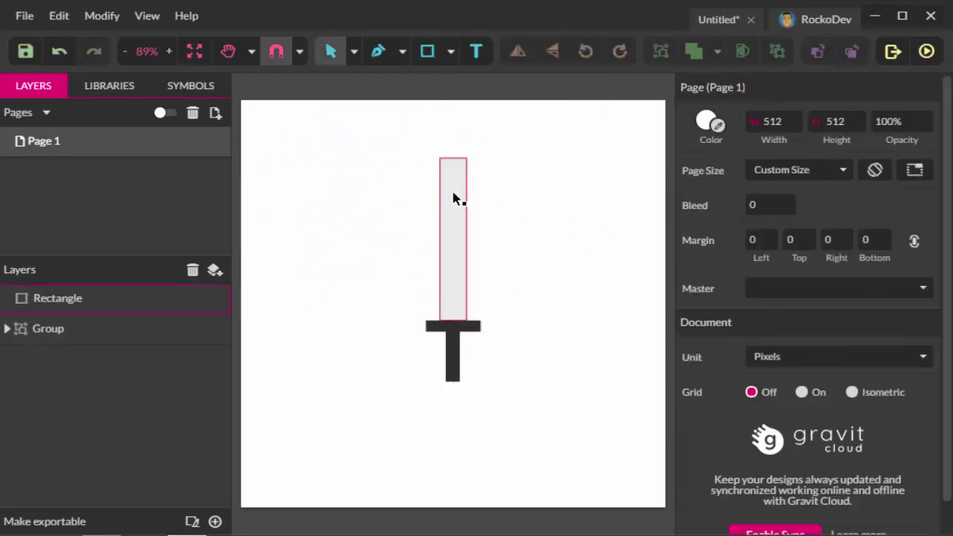
{"action": "left_click", "coordinate": [455, 198]}
{"action": "left_click_drag", "start_coordinate": [453, 158], "coordinate": [457, 202]}
{"action": "left_click", "coordinate": [457, 372]}
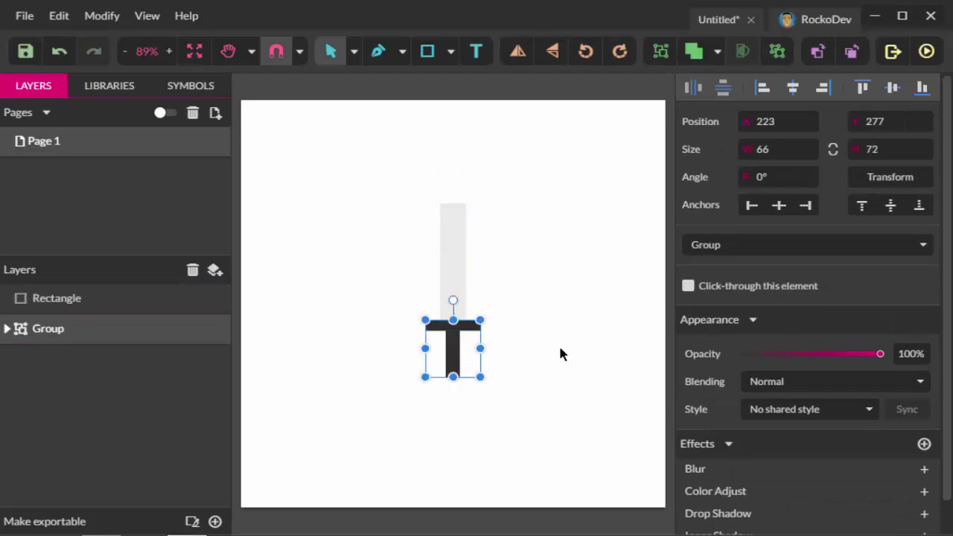
{"action": "double_click", "coordinate": [455, 375]}
{"action": "left_click", "coordinate": [505, 358]}
- Add a blade-width square rotated 45° as the tip and group it with the blade
{"action": "left_click", "coordinate": [451, 50]}
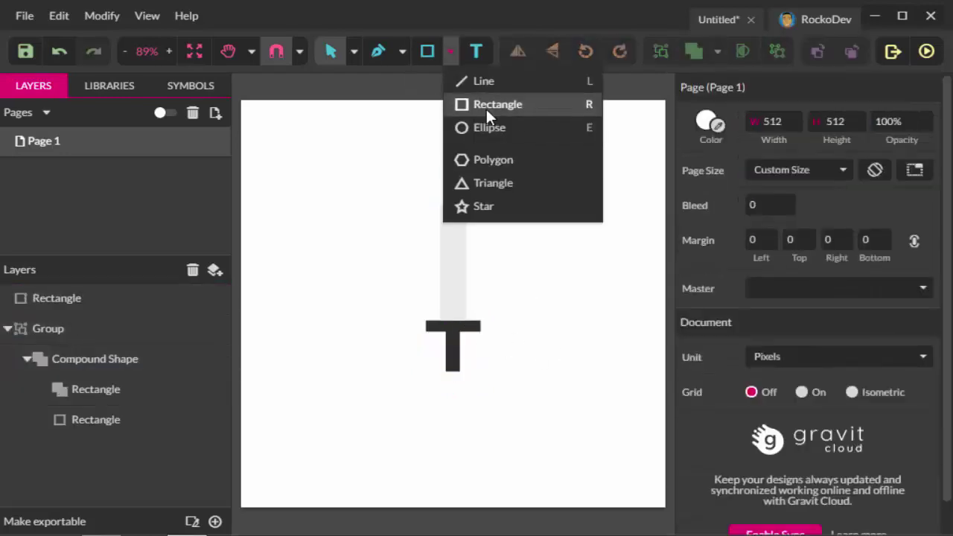
{"action": "left_click", "coordinate": [485, 104]}
{"action": "mouse_move", "coordinate": [425, 186]}
{"action": "left_mouse_down"}
{"action": "mouse_move", "coordinate": [445, 213]}
{"action": "mouse_move", "coordinate": [465, 206]}
{"action": "mouse_move", "coordinate": [438, 202]}
{"action": "left_mouse_up"}
{"action": "left_click", "coordinate": [453, 202]}
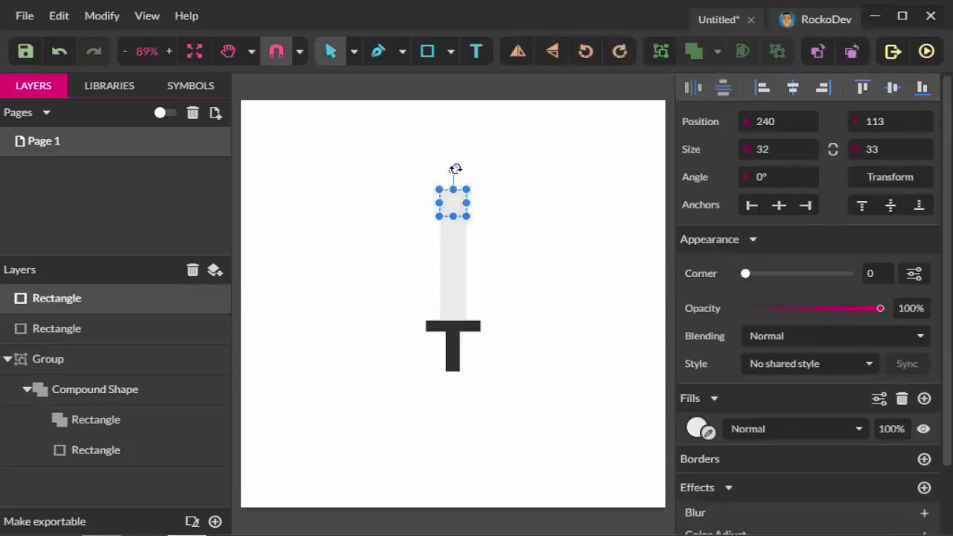
{"action": "left_click", "coordinate": [472, 208]}
{"action": "left_click", "coordinate": [501, 178]}
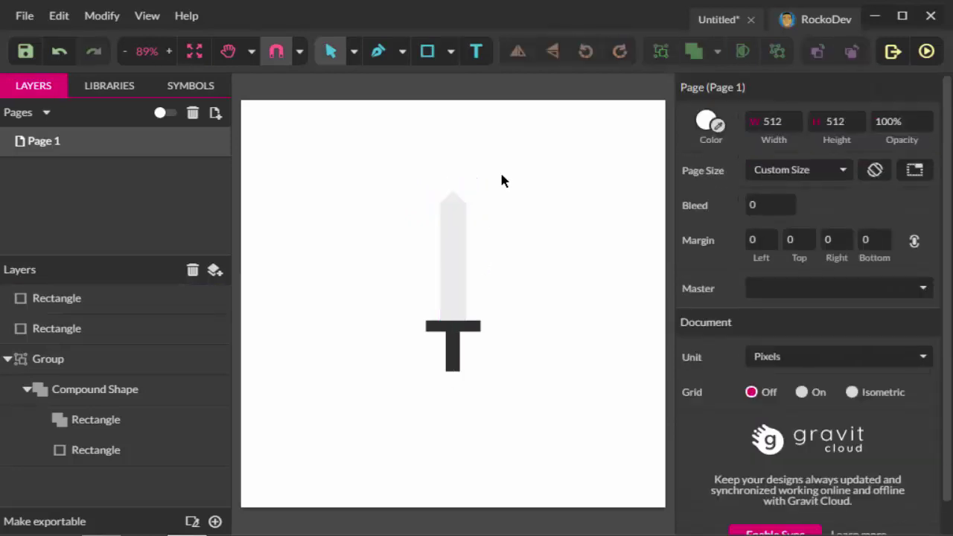
{"action": "left_click_drag", "start_coordinate": [518, 248], "coordinate": [428, 183]}
{"action": "key", "text": "ctrl+g"}
- Unite the blade and tip into one shape filled light grey #D1D1D1
{"action": "key", "text": "ctrl+alt+u"}
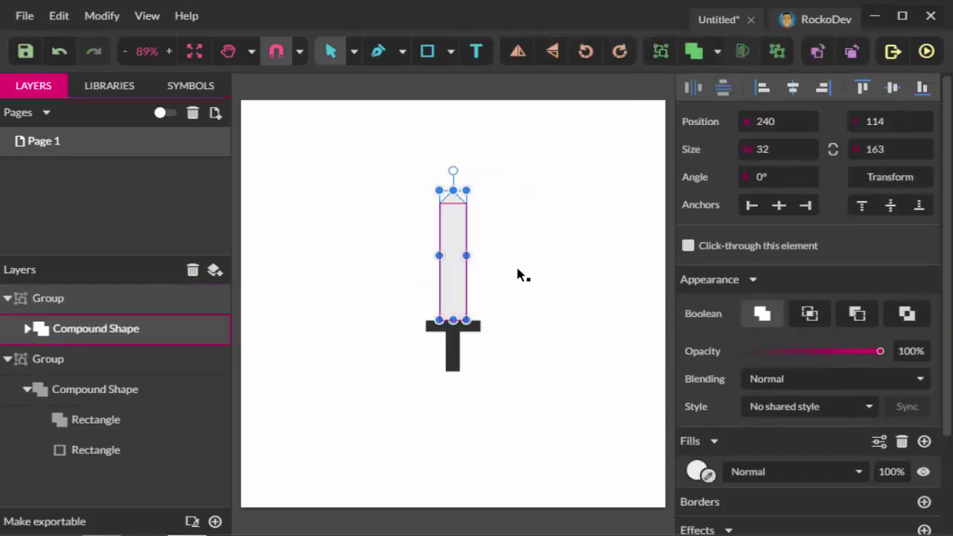
{"action": "left_click", "coordinate": [697, 471]}
{"action": "left_click", "coordinate": [810, 424]}
{"action": "left_click", "coordinate": [843, 424]}
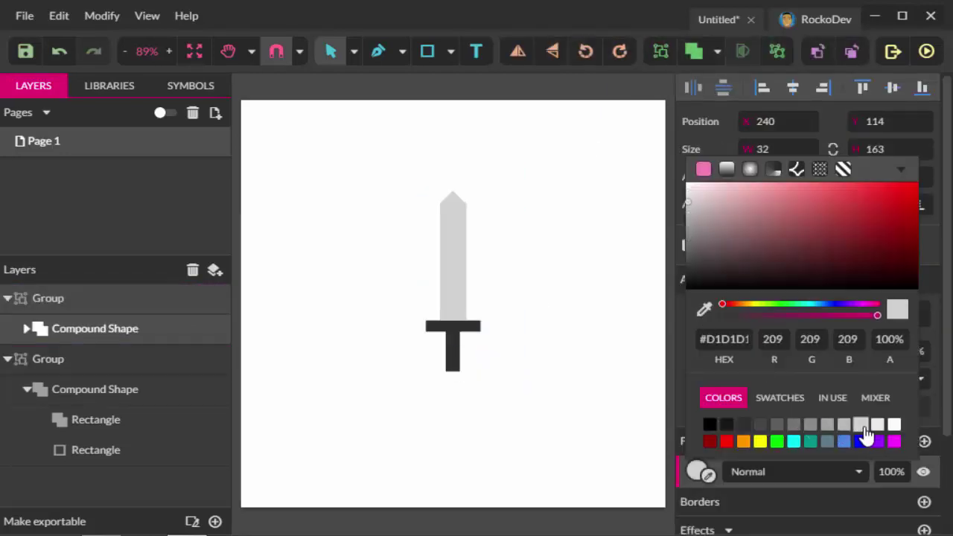
{"action": "left_click", "coordinate": [381, 419]}
{"action": "left_click", "coordinate": [453, 253]}
{"action": "left_click_drag", "start_coordinate": [453, 170], "coordinate": [374, 200]}
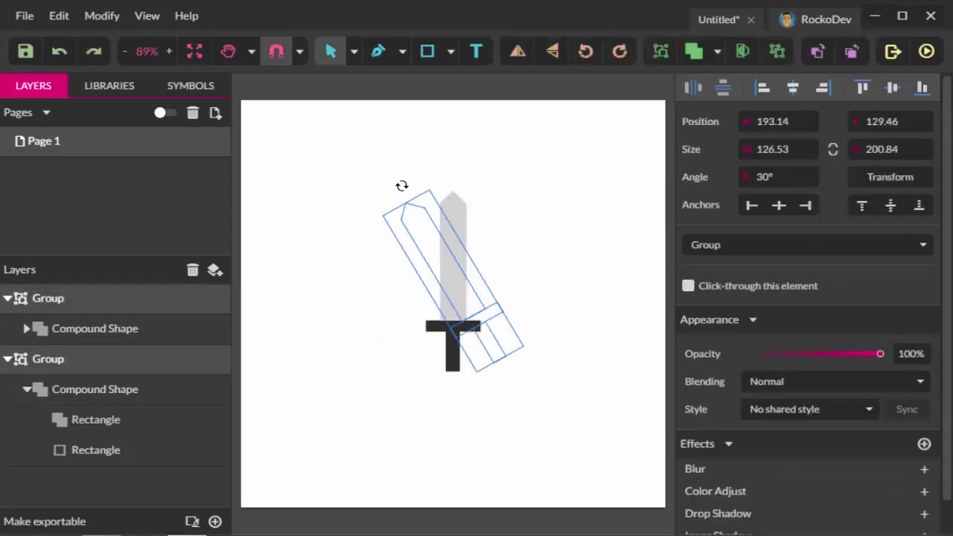
{"action": "left_click", "coordinate": [447, 276]}
- Group the whole sword, rotate it 45°, and shrink it into the top-left corner
{"action": "key", "text": "ctrl+z"}
{"action": "left_click", "coordinate": [661, 51]}
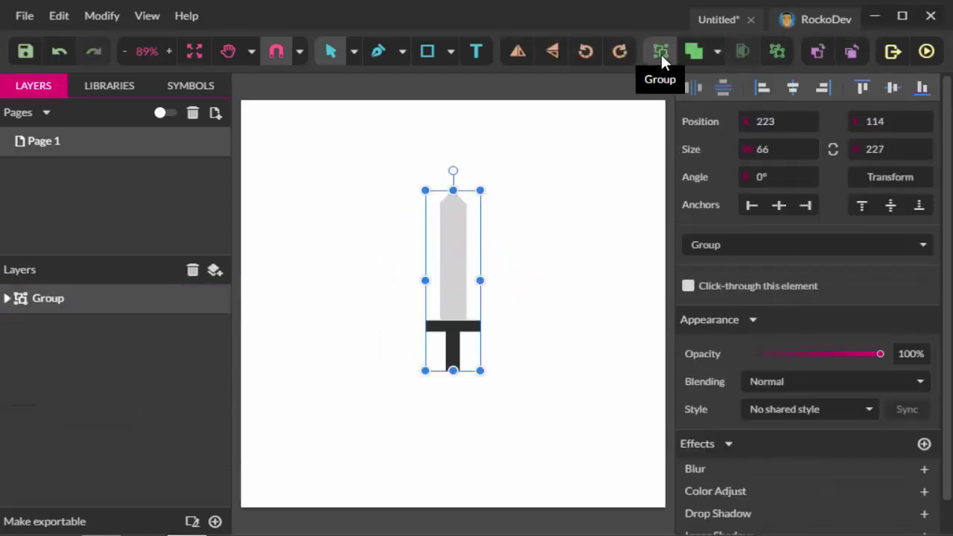
{"action": "mouse_move", "coordinate": [451, 171]}
{"action": "left_mouse_down"}
{"action": "mouse_move", "coordinate": [378, 193]}
{"action": "mouse_move", "coordinate": [319, 283]}
{"action": "mouse_move", "coordinate": [366, 370]}
{"action": "mouse_move", "coordinate": [506, 283]}
{"action": "mouse_move", "coordinate": [453, 366]}
{"action": "mouse_move", "coordinate": [310, 291]}
{"action": "left_mouse_up"}
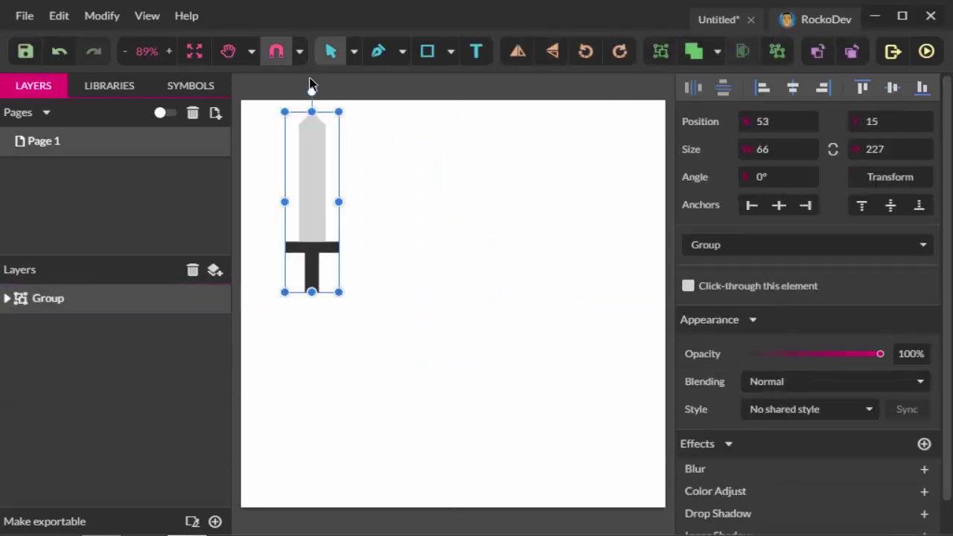
{"action": "mouse_move", "coordinate": [310, 85]}
{"action": "left_mouse_down"}
{"action": "mouse_move", "coordinate": [405, 159]}
{"action": "mouse_move", "coordinate": [310, 91]}
{"action": "mouse_move", "coordinate": [332, 219]}
{"action": "mouse_move", "coordinate": [338, 193]}
{"action": "left_mouse_up"}
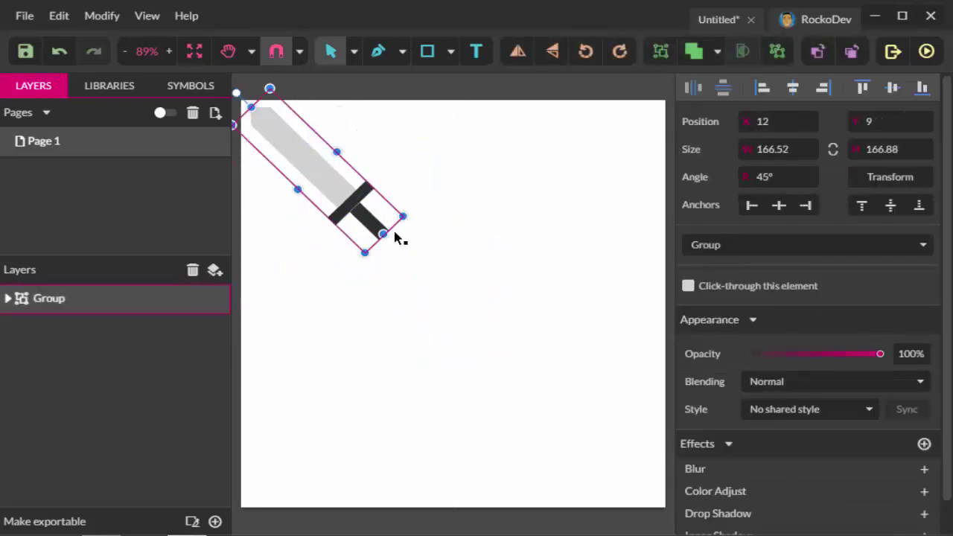
{"action": "mouse_move", "coordinate": [398, 238]}
{"action": "left_mouse_down"}
{"action": "mouse_move", "coordinate": [342, 195]}
{"action": "mouse_move", "coordinate": [301, 182]}
{"action": "mouse_move", "coordinate": [283, 155]}
{"action": "mouse_move", "coordinate": [322, 189]}
{"action": "left_mouse_up"}
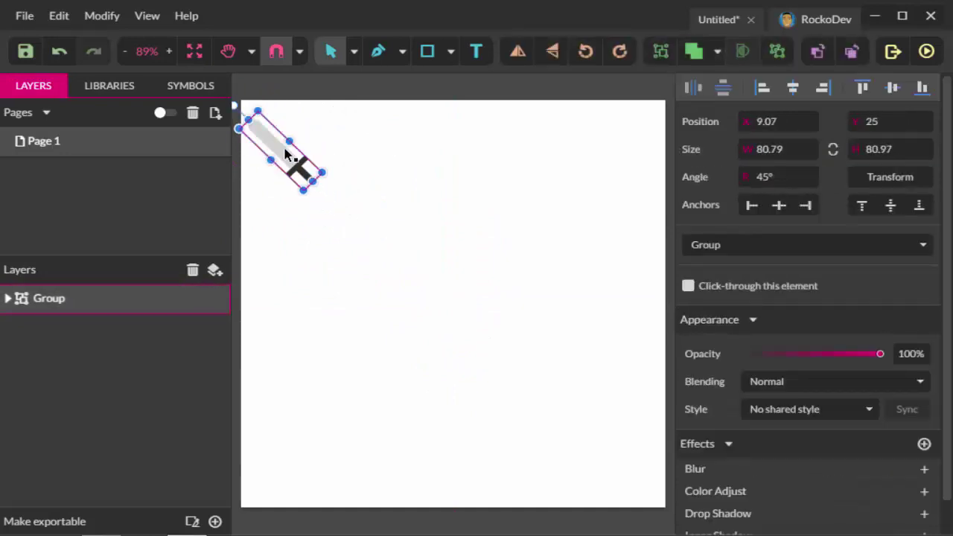
{"action": "left_click", "coordinate": [361, 230]}
- Draw a large circle centred on the page plus a smaller duplicate inside it
{"action": "left_click", "coordinate": [450, 50]}
{"action": "left_click", "coordinate": [489, 125]}
{"action": "mouse_move", "coordinate": [403, 237]}
{"action": "left_mouse_down"}
{"action": "mouse_move", "coordinate": [496, 315]}
{"action": "mouse_move", "coordinate": [570, 396]}
{"action": "left_mouse_up"}
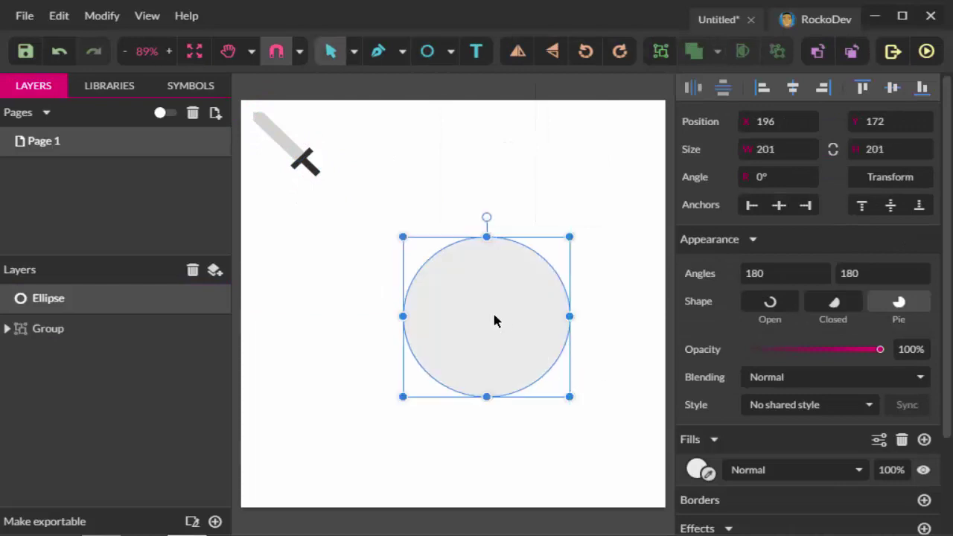
{"action": "left_click_drag", "start_coordinate": [494, 321], "coordinate": [461, 302]}
{"action": "key", "text": "ctrl+d"}
{"action": "left_click_drag", "start_coordinate": [536, 390], "coordinate": [524, 372]}
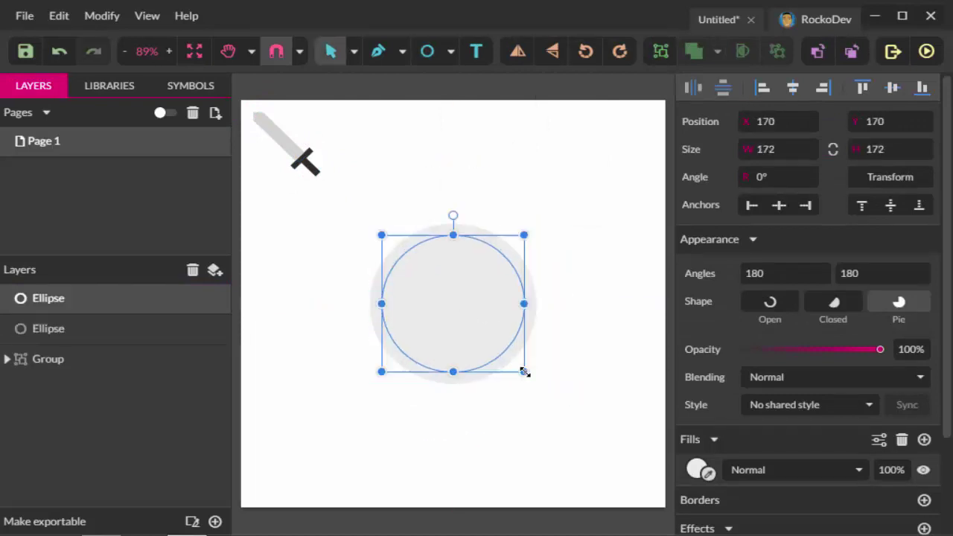
- Fill the outer circle grey and the inner circle orange-brown #7B4F16
{"action": "left_click", "coordinate": [537, 302]}
{"action": "left_click", "coordinate": [700, 469]}
{"action": "left_click", "coordinate": [809, 422]}
{"action": "left_click", "coordinate": [453, 303]}
{"action": "left_click", "coordinate": [700, 470]}
{"action": "left_click", "coordinate": [863, 261]}
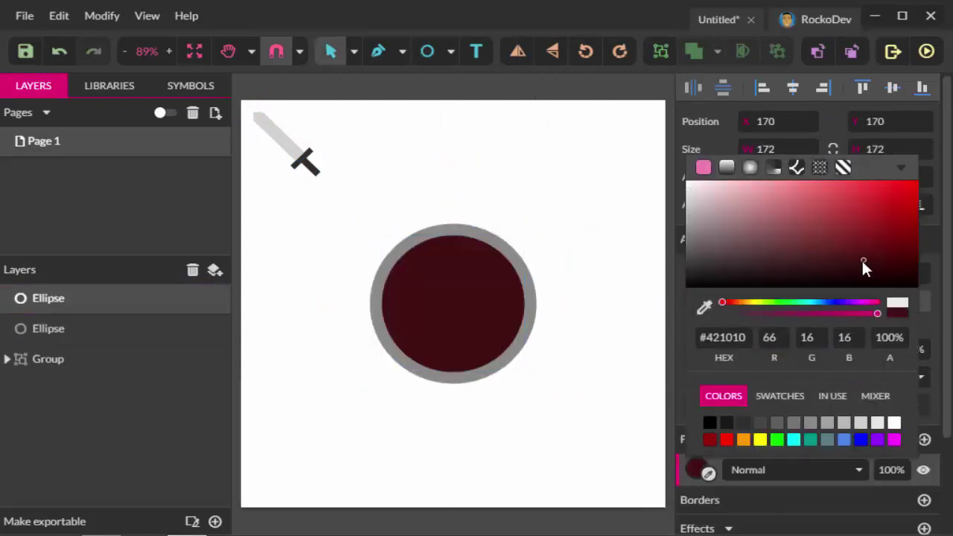
{"action": "left_click", "coordinate": [718, 441]}
{"action": "left_click", "coordinate": [737, 302]}
{"action": "left_click_drag", "start_coordinate": [876, 230], "coordinate": [876, 234]}
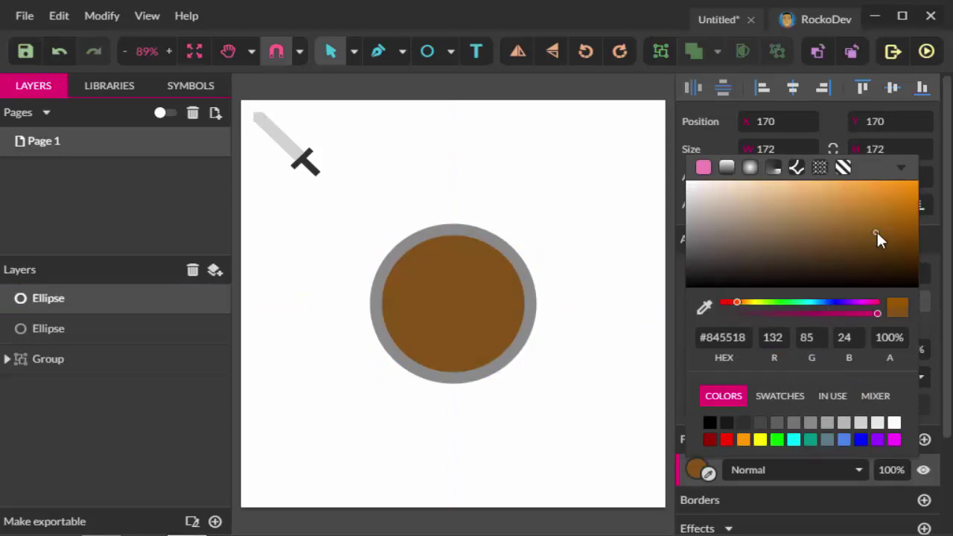
{"action": "left_click", "coordinate": [565, 190]}
- Duplicate the inner circle into a small grey centre dot
{"action": "left_click", "coordinate": [435, 315]}
{"action": "key", "text": "ctrl+d"}
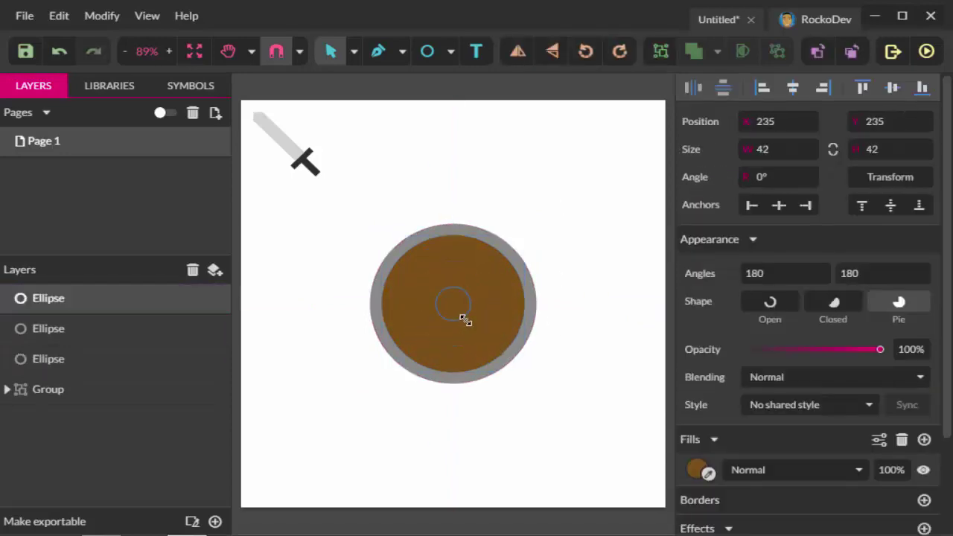
{"action": "left_click", "coordinate": [700, 470]}
{"action": "left_click", "coordinate": [791, 425]}
{"action": "left_click", "coordinate": [596, 339]}
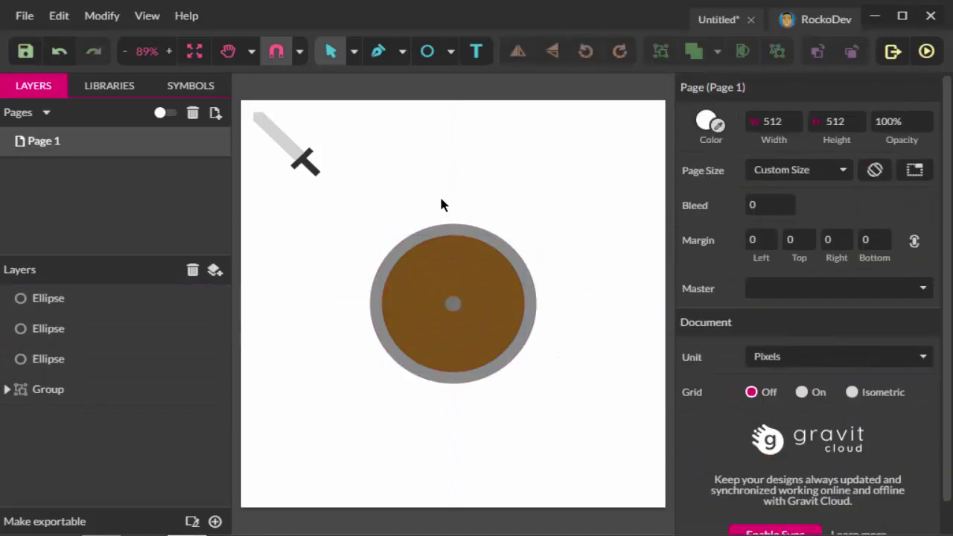
- Zoom in and draw the first two closed curved crack paths at the shield's top
{"action": "key", "text": "ctrl+plus"}
{"action": "scroll", "coordinate": [452, 297], "scroll_direction": "down", "scroll_amount": 1}
{"action": "key", "text": "p"}
{"action": "left_click_drag", "start_coordinate": [418, 134], "coordinate": [435, 191]}
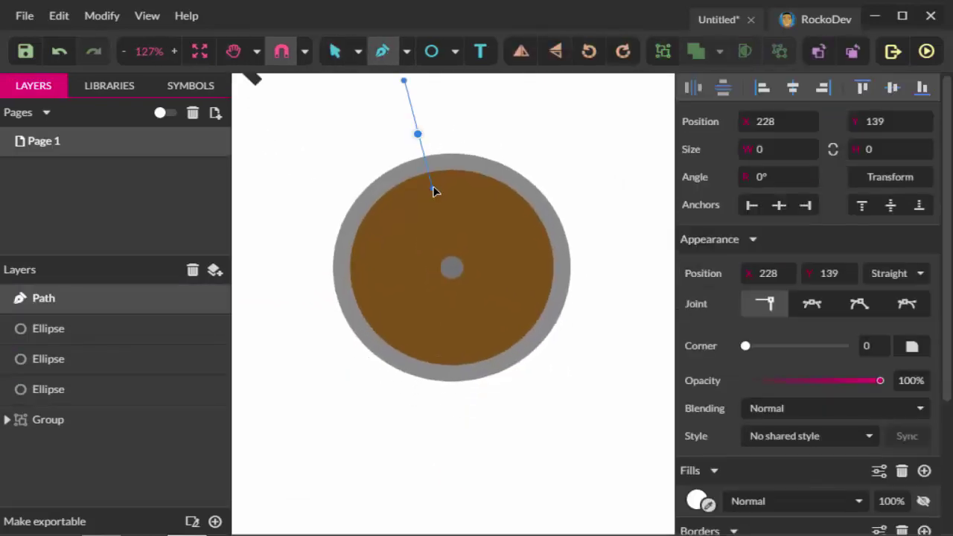
{"action": "left_click", "coordinate": [434, 185]}
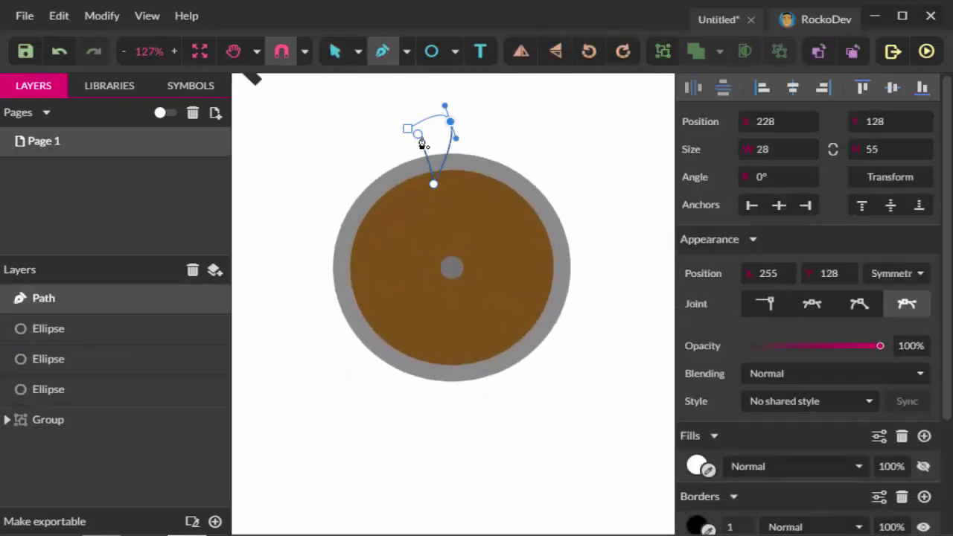
{"action": "left_click", "coordinate": [421, 141]}
{"action": "left_click_drag", "start_coordinate": [520, 142], "coordinate": [503, 208]}
{"action": "left_click", "coordinate": [494, 211]}
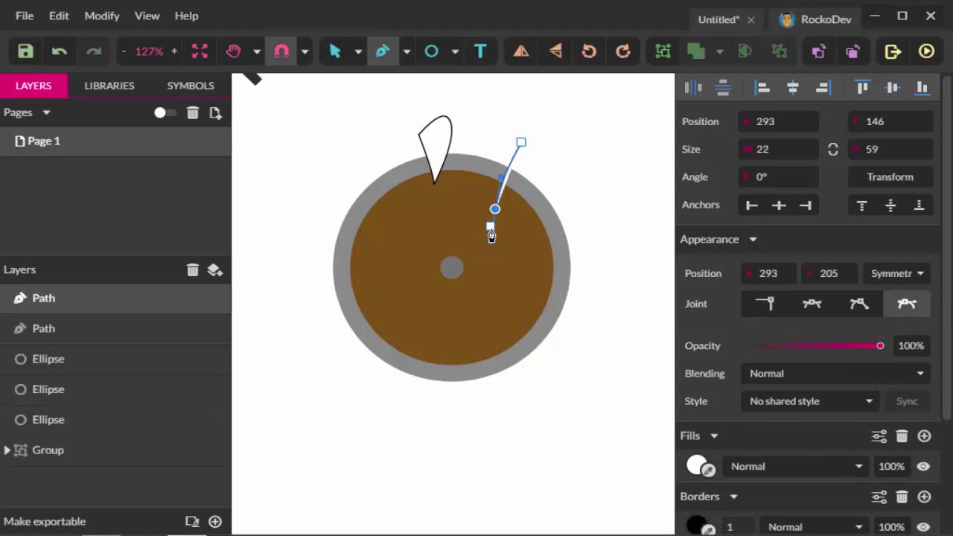
{"action": "left_click_drag", "start_coordinate": [536, 145], "coordinate": [542, 148]}
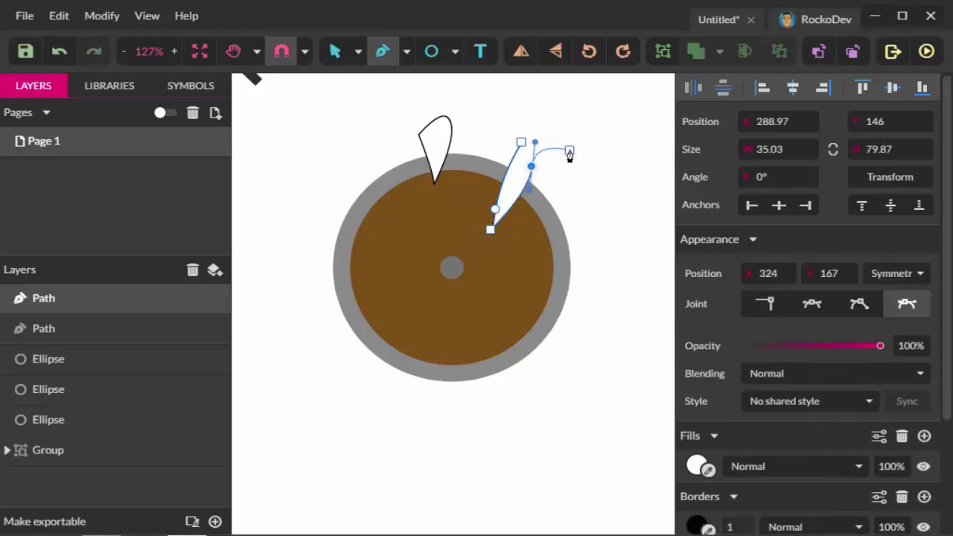
{"action": "key", "text": "ctrl+z"}
{"action": "left_click_drag", "start_coordinate": [512, 188], "coordinate": [521, 175]}
{"action": "left_click", "coordinate": [520, 142]}
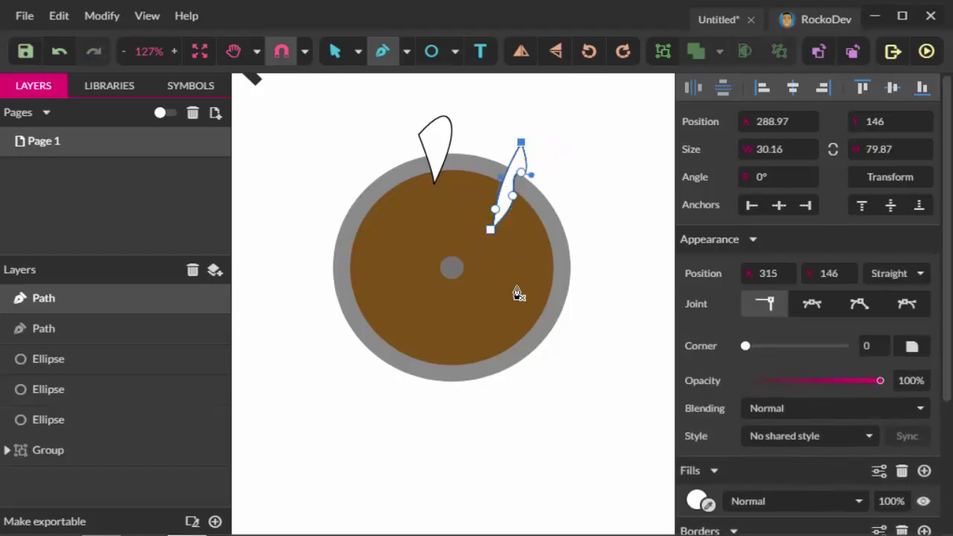
- Draw the third and fourth crack paths across the lower and left shield, then select one
{"action": "left_click", "coordinate": [474, 302]}
{"action": "left_click", "coordinate": [481, 340]}
{"action": "left_click_drag", "start_coordinate": [496, 399], "coordinate": [528, 382]}
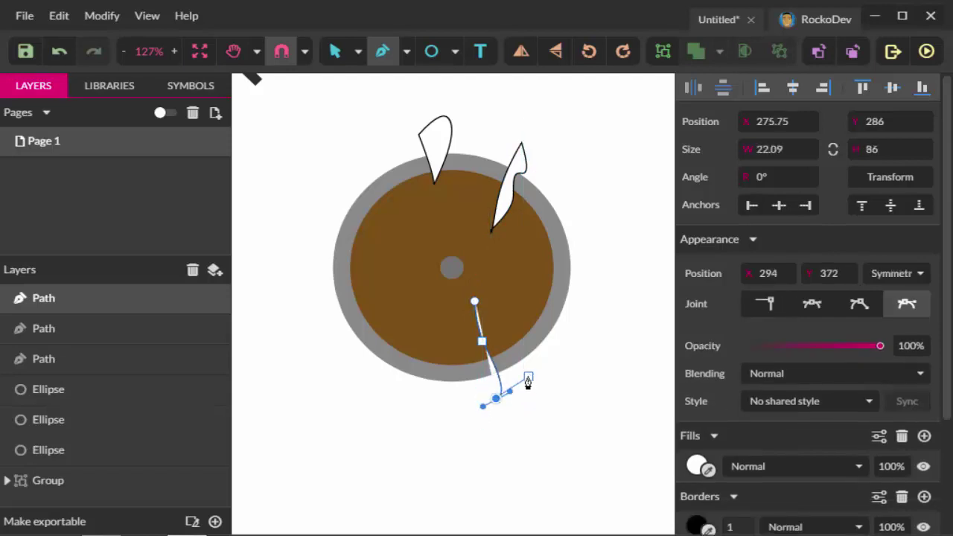
{"action": "left_click_drag", "start_coordinate": [490, 321], "coordinate": [484, 306]}
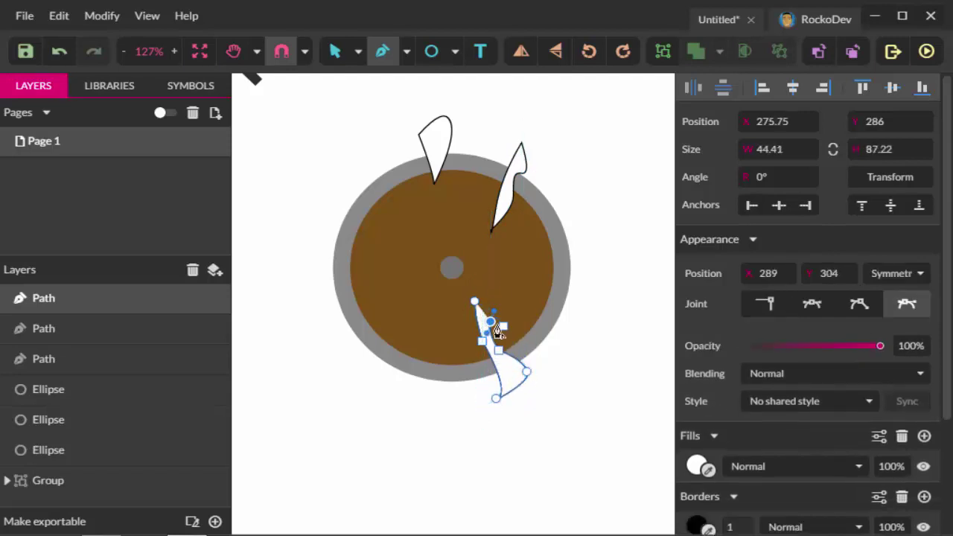
{"action": "left_click", "coordinate": [473, 303]}
{"action": "left_click", "coordinate": [394, 387]}
{"action": "left_click_drag", "start_coordinate": [390, 286], "coordinate": [404, 266]}
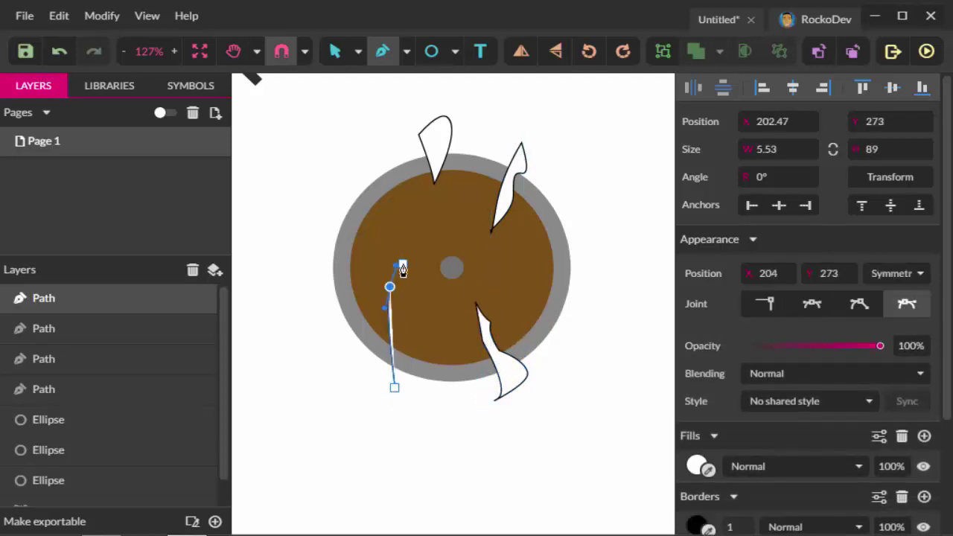
{"action": "left_click", "coordinate": [395, 259]}
{"action": "left_click", "coordinate": [393, 387]}
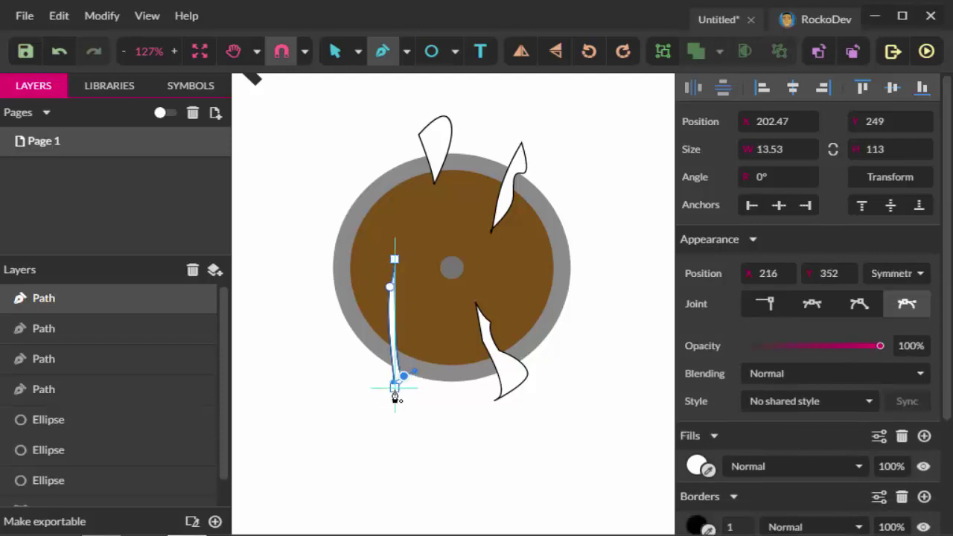
{"action": "key", "text": "v"}
{"action": "left_click", "coordinate": [506, 190]}
- Select all four cracks, remove their border and fill them with the shield's brown
{"action": "left_click", "coordinate": [395, 334], "text": "shift"}
{"action": "left_click", "coordinate": [497, 365], "text": "shift"}
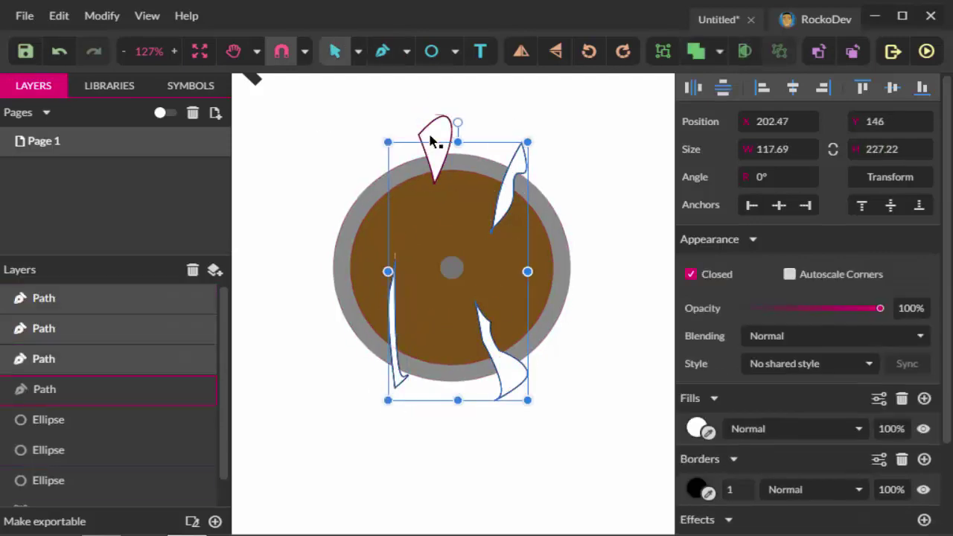
{"action": "left_click", "coordinate": [436, 142], "text": "shift"}
{"action": "left_click", "coordinate": [901, 458]}
{"action": "left_click", "coordinate": [708, 432]}
{"action": "left_click", "coordinate": [521, 298]}
- Try Darken, Luminosity, Difference and Multiply blending on the cracks, then revert to Normal
{"action": "left_click", "coordinate": [794, 428]}
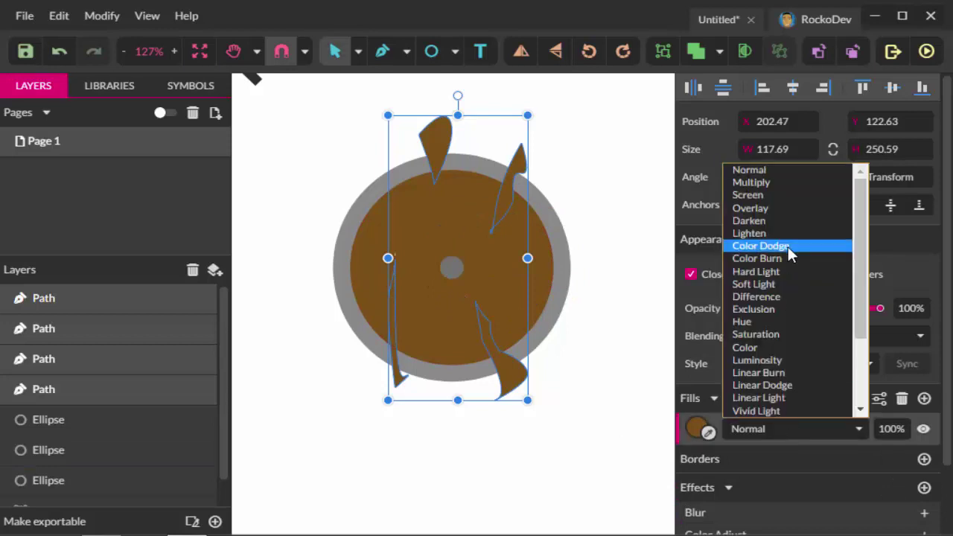
{"action": "left_click", "coordinate": [795, 428]}
{"action": "left_click", "coordinate": [779, 221]}
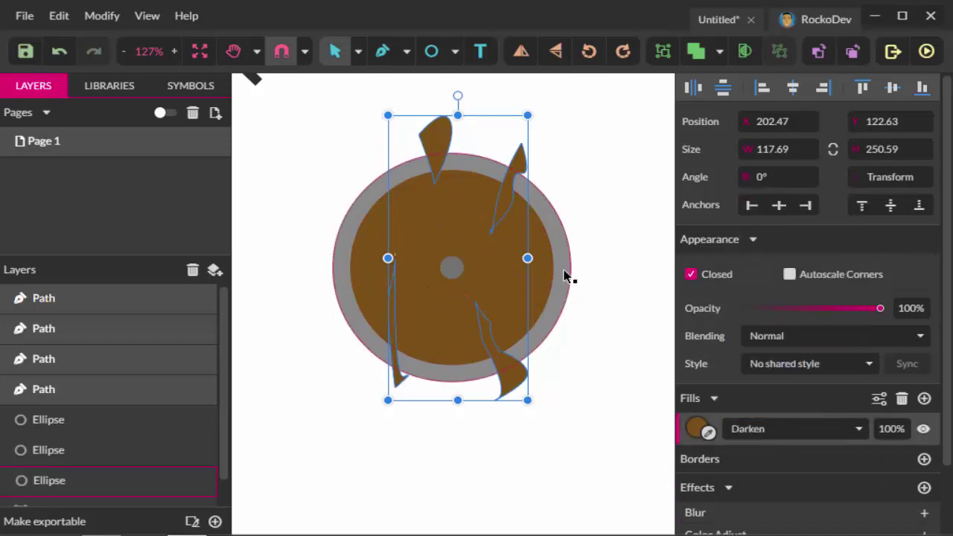
{"action": "left_click", "coordinate": [795, 428]}
{"action": "left_click", "coordinate": [625, 217]}
{"action": "left_click", "coordinate": [795, 429]}
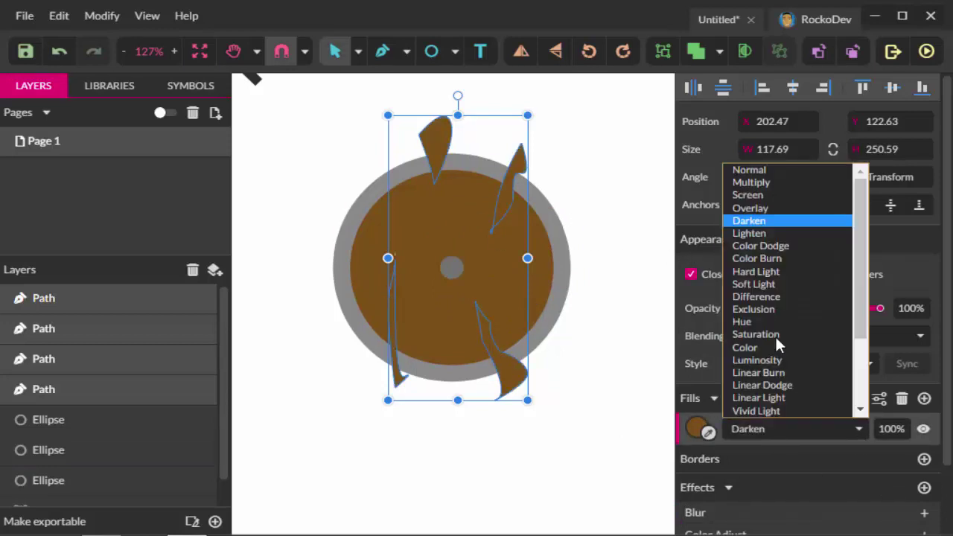
{"action": "left_click", "coordinate": [771, 359]}
{"action": "left_click", "coordinate": [795, 428]}
{"action": "left_click", "coordinate": [774, 296]}
{"action": "left_click", "coordinate": [795, 429]}
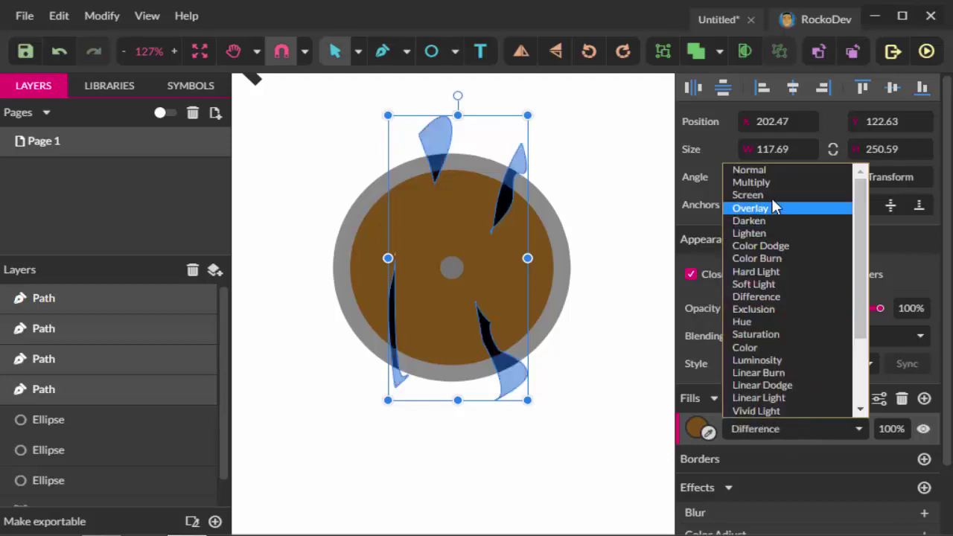
{"action": "left_click", "coordinate": [752, 183]}
{"action": "key", "text": "ctrl+z"}
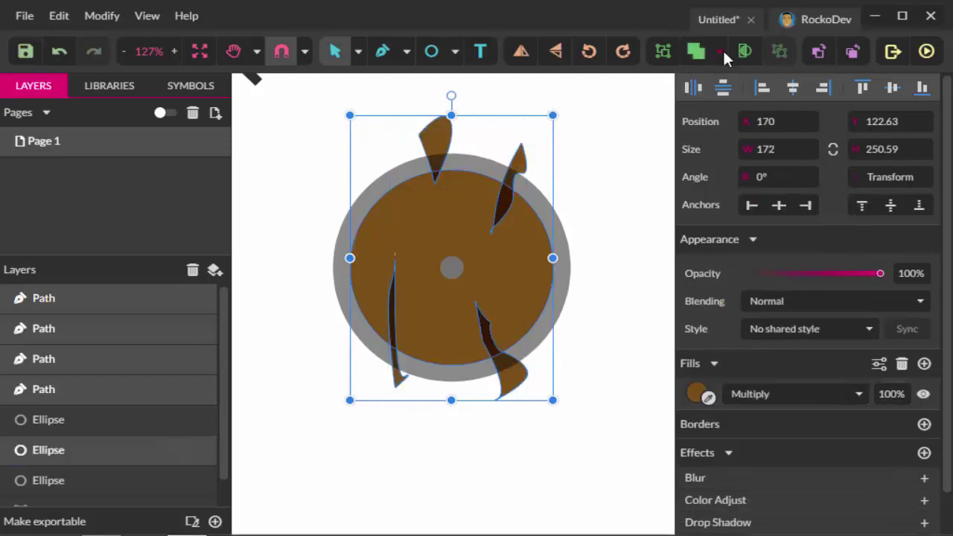
{"action": "key", "text": "ctrl+z"}
{"action": "key", "text": "ctrl+z"}
{"action": "key", "text": "ctrl+z"}
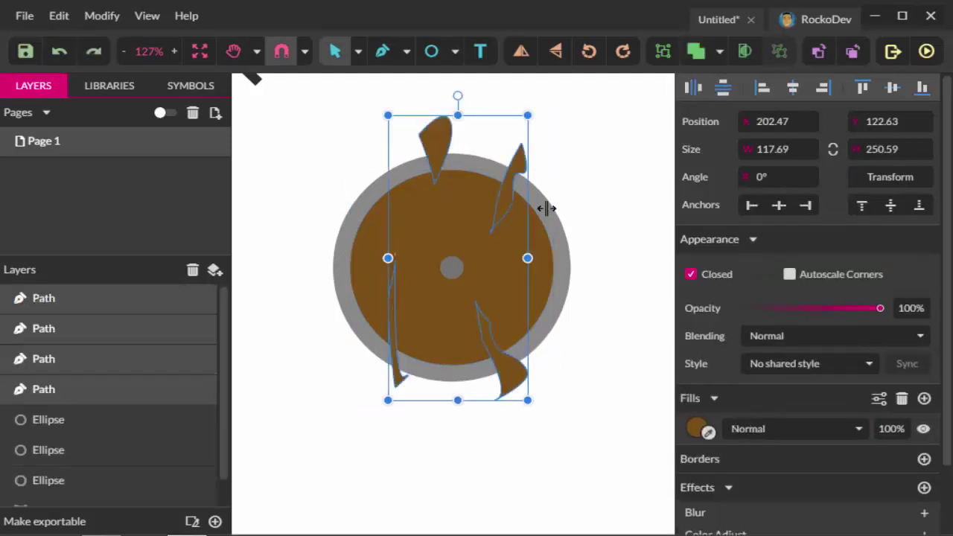
- Darken the cracks to deep brown and clip them inside the brown circle
{"action": "left_click", "coordinate": [695, 428]}
{"action": "left_click_drag", "start_coordinate": [828, 209], "coordinate": [854, 220]}
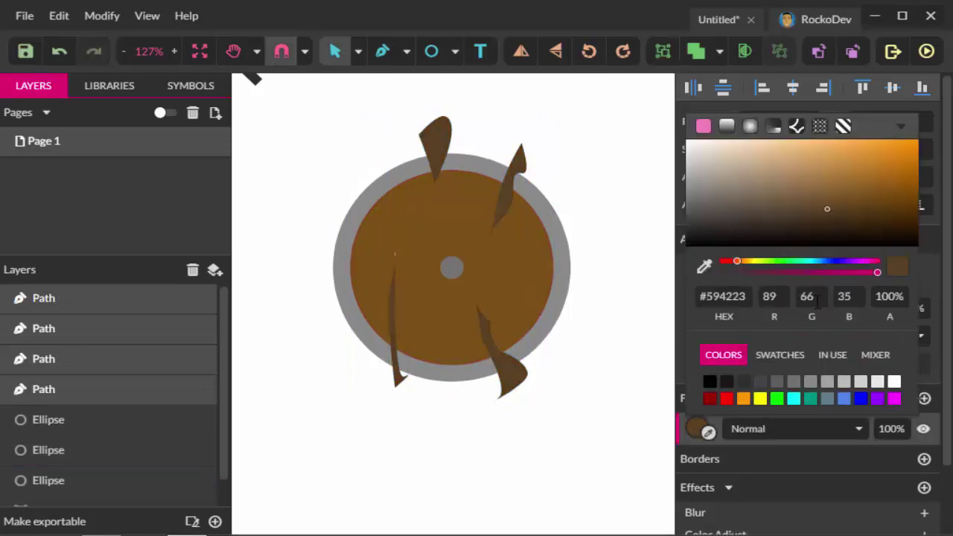
{"action": "left_click", "coordinate": [685, 327]}
{"action": "left_click", "coordinate": [742, 52]}
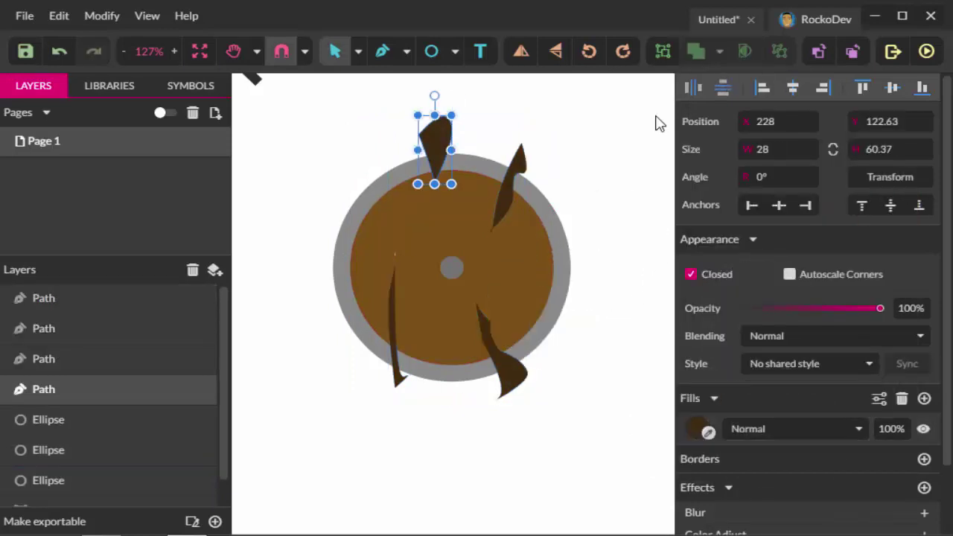
{"action": "key", "text": "ctrl+z"}
{"action": "left_click", "coordinate": [745, 51]}
{"action": "left_click", "coordinate": [592, 195]}
- Group the shield's circles, shrink the shield and place it beside the sword
{"action": "left_click_drag", "start_coordinate": [602, 134], "coordinate": [304, 468]}
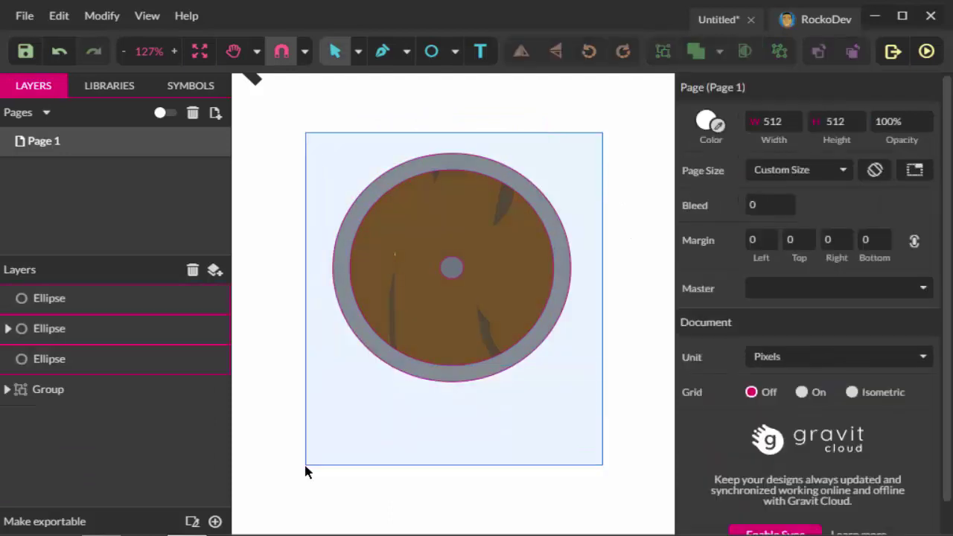
{"action": "left_click", "coordinate": [663, 50]}
{"action": "left_click_drag", "start_coordinate": [569, 381], "coordinate": [451, 273]}
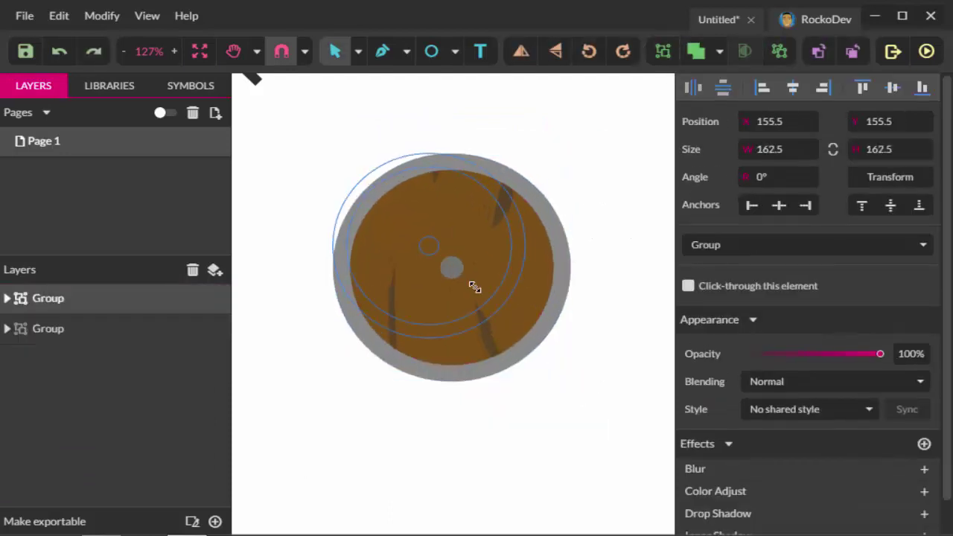
{"action": "left_click_drag", "start_coordinate": [524, 194], "coordinate": [610, 307]}
{"action": "left_click_drag", "start_coordinate": [487, 320], "coordinate": [440, 140]}
{"action": "left_click_drag", "start_coordinate": [494, 211], "coordinate": [445, 172]}
{"action": "left_click_drag", "start_coordinate": [474, 206], "coordinate": [463, 196]}
{"action": "left_click", "coordinate": [562, 242]}
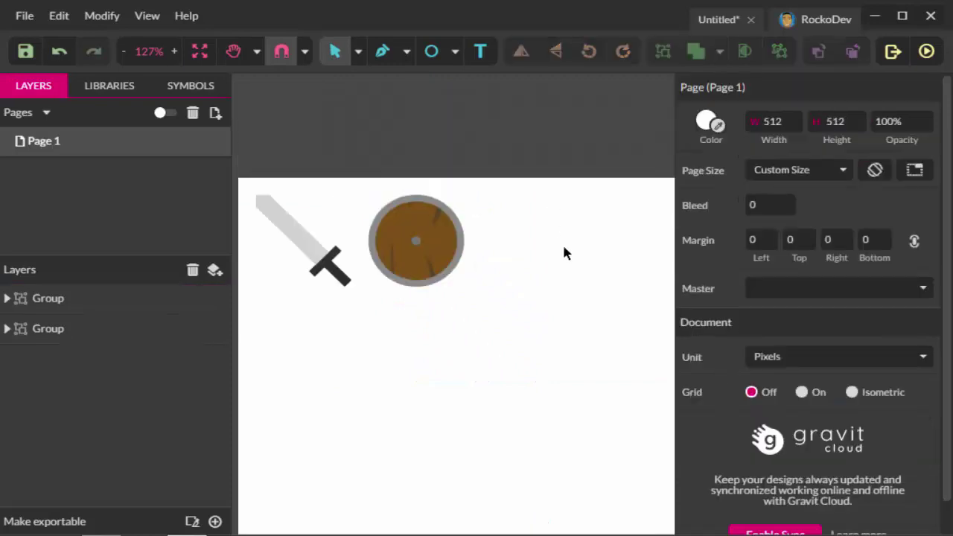
{"action": "key", "text": "h"}
{"action": "left_click_drag", "start_coordinate": [569, 378], "coordinate": [484, 296]}
{"action": "scroll", "coordinate": [484, 297], "scroll_direction": "down", "scroll_amount": 3}
- Draw a tall, jagged, closed rock outline with the Pen tool near the page centre
{"action": "left_click", "coordinate": [450, 51]}
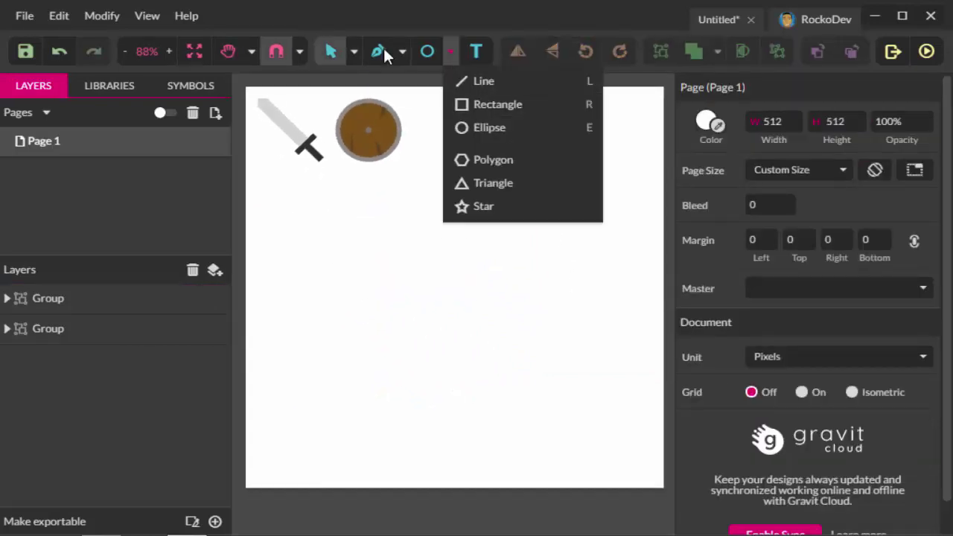
{"action": "left_click", "coordinate": [377, 50]}
{"action": "left_click", "coordinate": [413, 284]}
{"action": "left_click", "coordinate": [413, 322]}
{"action": "left_click_drag", "start_coordinate": [435, 364], "coordinate": [457, 364]}
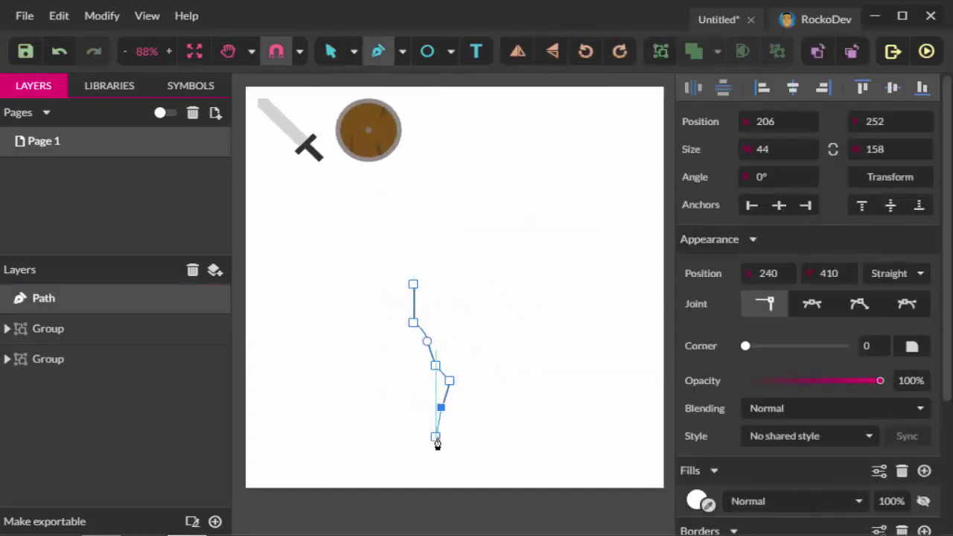
{"action": "left_click", "coordinate": [441, 436]}
{"action": "left_click", "coordinate": [450, 460]}
{"action": "scroll", "coordinate": [456, 439], "scroll_direction": "up", "scroll_amount": 4}
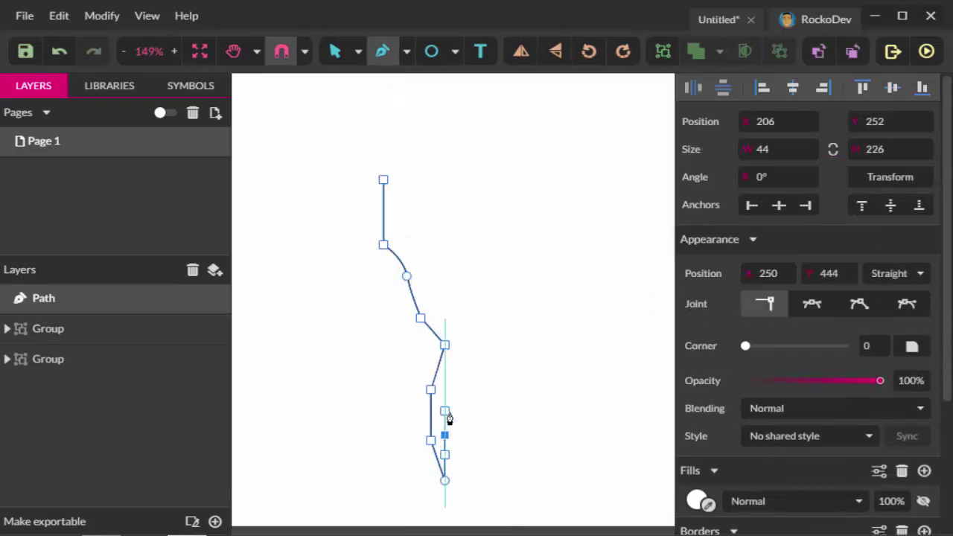
{"action": "left_click", "coordinate": [403, 138]}
{"action": "left_click", "coordinate": [383, 164]}
{"action": "scroll", "coordinate": [802, 481], "scroll_direction": "down", "scroll_amount": 2}
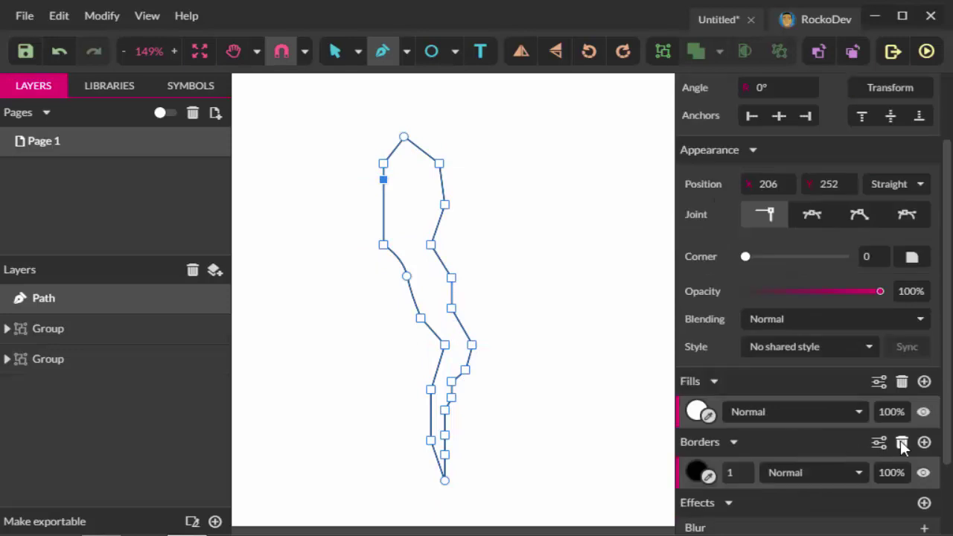
- Fill the rock shape with dark maroon #551616
{"action": "left_click", "coordinate": [696, 411]}
{"action": "left_click_drag", "start_coordinate": [820, 214], "coordinate": [858, 195]}
{"action": "left_click", "coordinate": [565, 231]}
{"action": "key", "text": "Escape"}
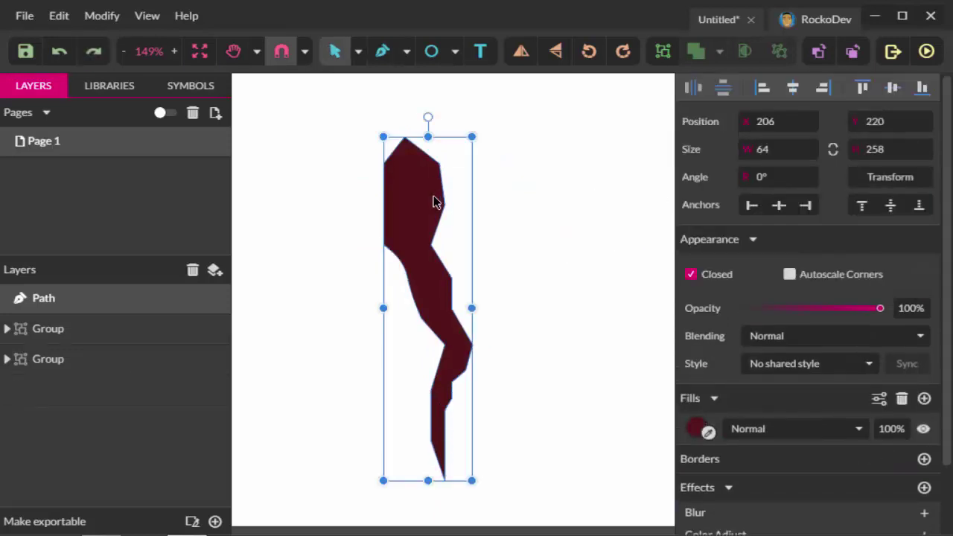
- Draw a small hexagon with the Polygon tool and place it on the rock's top
{"action": "left_click", "coordinate": [455, 51]}
{"action": "left_click", "coordinate": [501, 160]}
{"action": "left_click_drag", "start_coordinate": [393, 132], "coordinate": [443, 182]}
{"action": "mouse_move", "coordinate": [388, 151]}
{"action": "left_mouse_down"}
{"action": "mouse_move", "coordinate": [394, 132]}
{"action": "mouse_move", "coordinate": [407, 179]}
{"action": "left_mouse_up"}
- Recolour the hexagon from cyan to a light blue
{"action": "left_click", "coordinate": [698, 463]}
{"action": "left_click", "coordinate": [794, 433]}
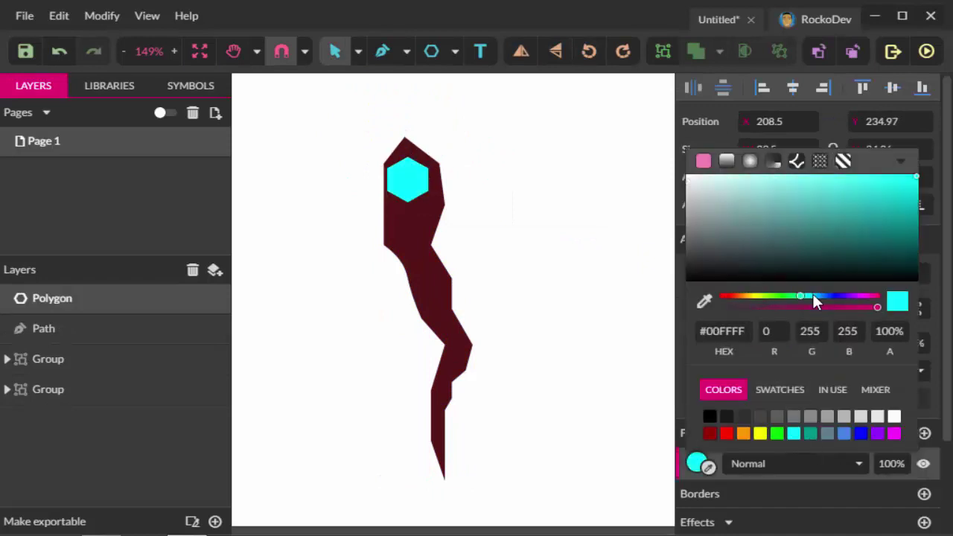
{"action": "left_click", "coordinate": [812, 297]}
{"action": "left_click_drag", "start_coordinate": [831, 193], "coordinate": [829, 175]}
{"action": "left_click", "coordinate": [482, 156]}
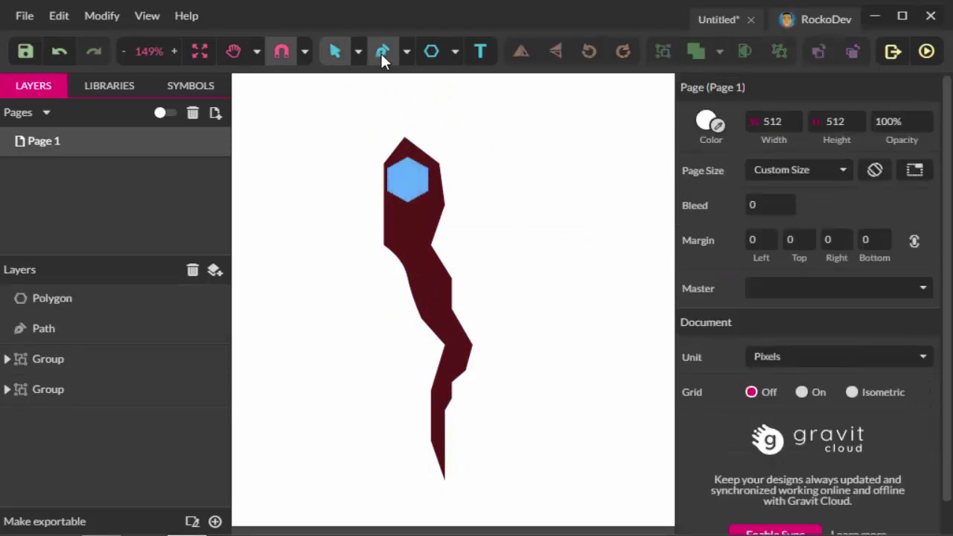
- Draw a trial facet line across the hexagon, then delete it
{"action": "left_click", "coordinate": [382, 51]}
{"action": "left_click", "coordinate": [370, 156]}
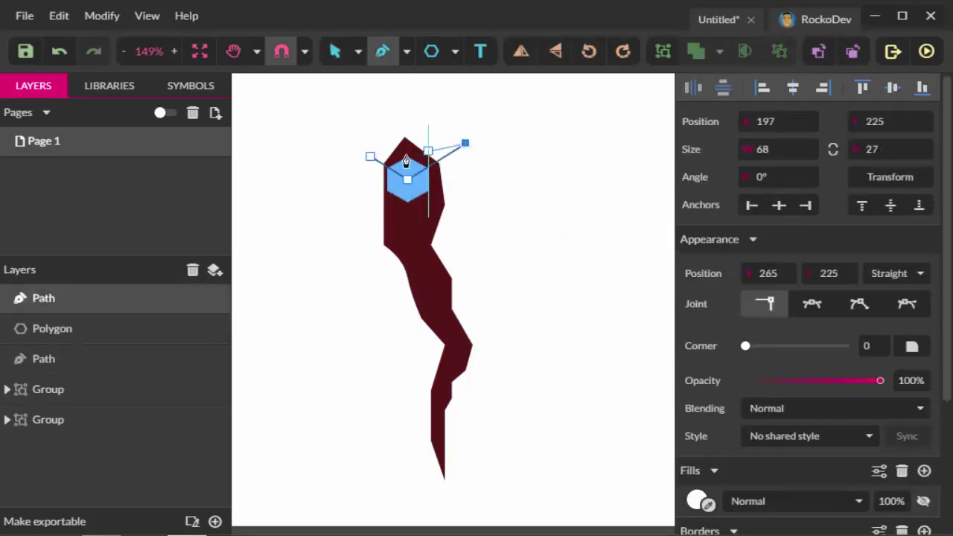
{"action": "key", "text": "Escape"}
{"action": "scroll", "coordinate": [752, 469], "scroll_direction": "down", "scroll_amount": 1}
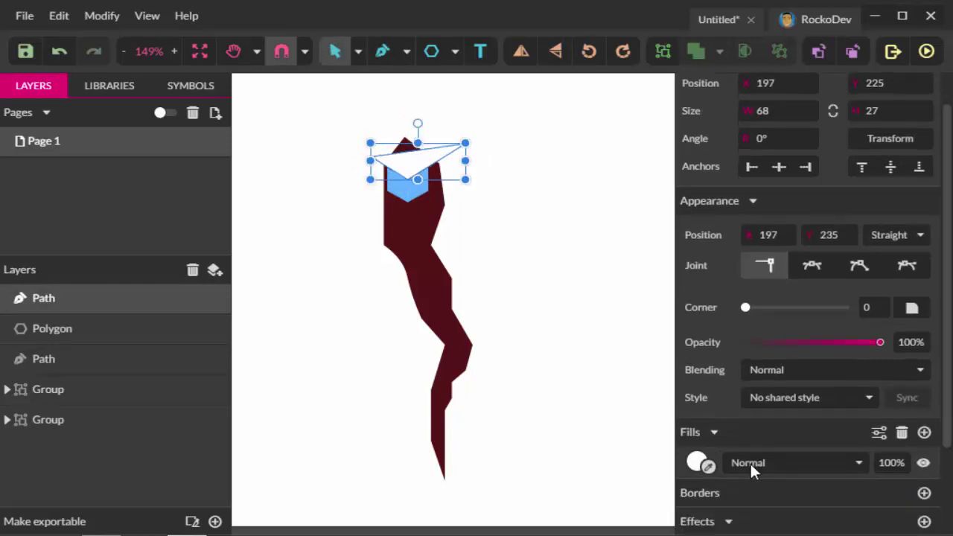
{"action": "key", "text": "Delete"}
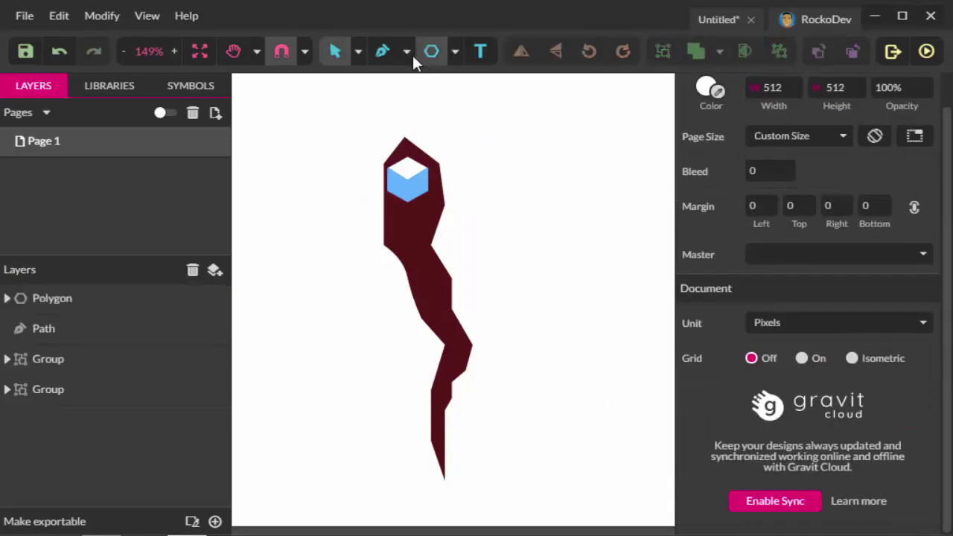
- Draw a new facet path on the hexagon and clip it inside the cube
{"action": "left_click", "coordinate": [382, 51]}
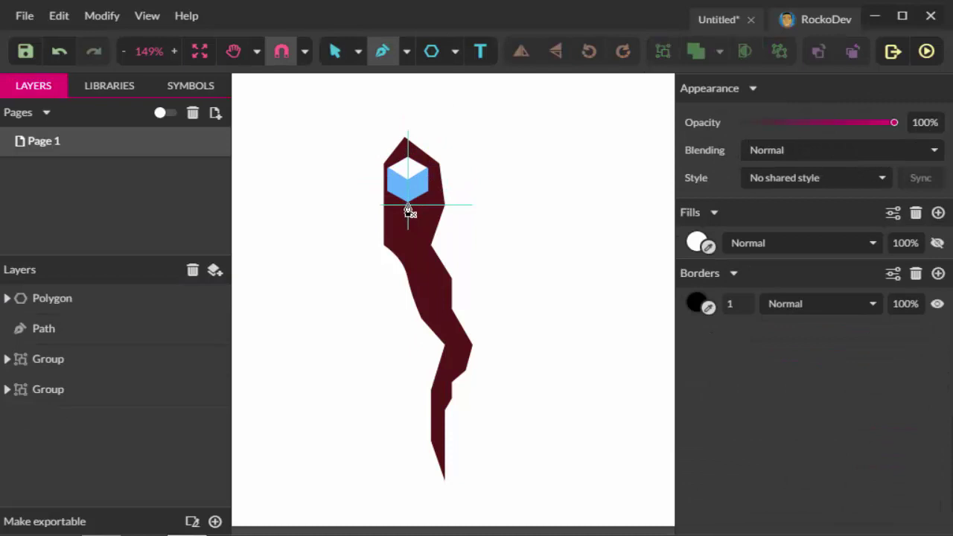
{"action": "left_click", "coordinate": [408, 204]}
{"action": "left_click", "coordinate": [407, 180]}
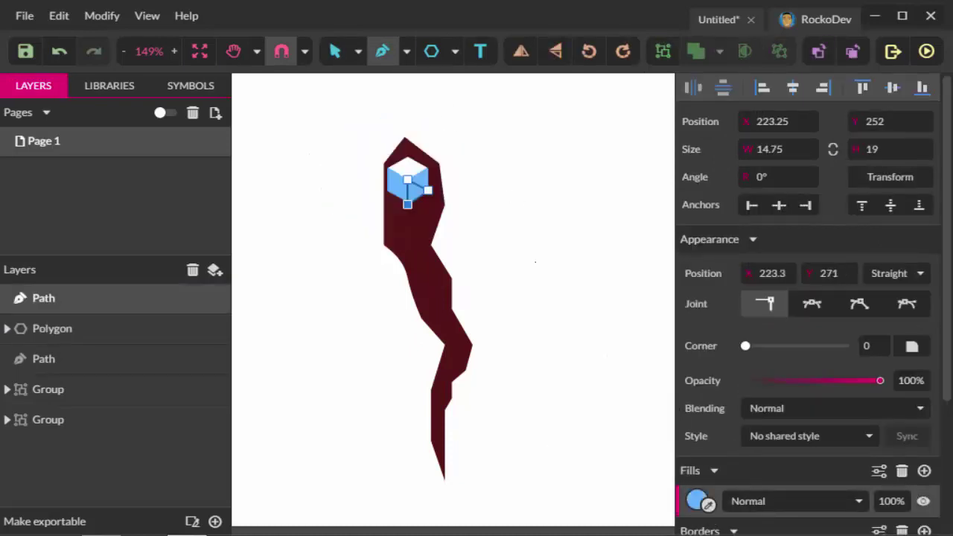
{"action": "scroll", "coordinate": [715, 476], "scroll_direction": "down", "scroll_amount": 2}
{"action": "left_click", "coordinate": [697, 500]}
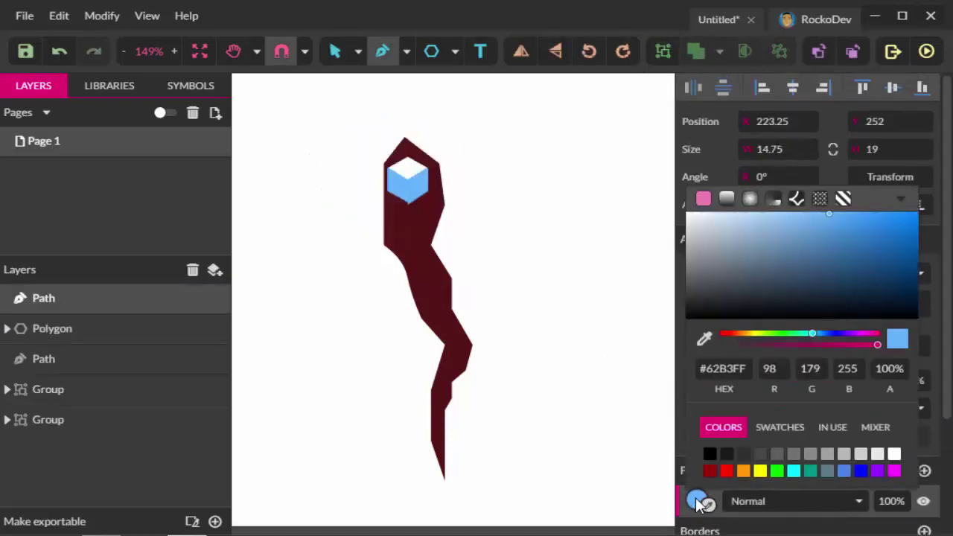
{"action": "key", "text": "Escape"}
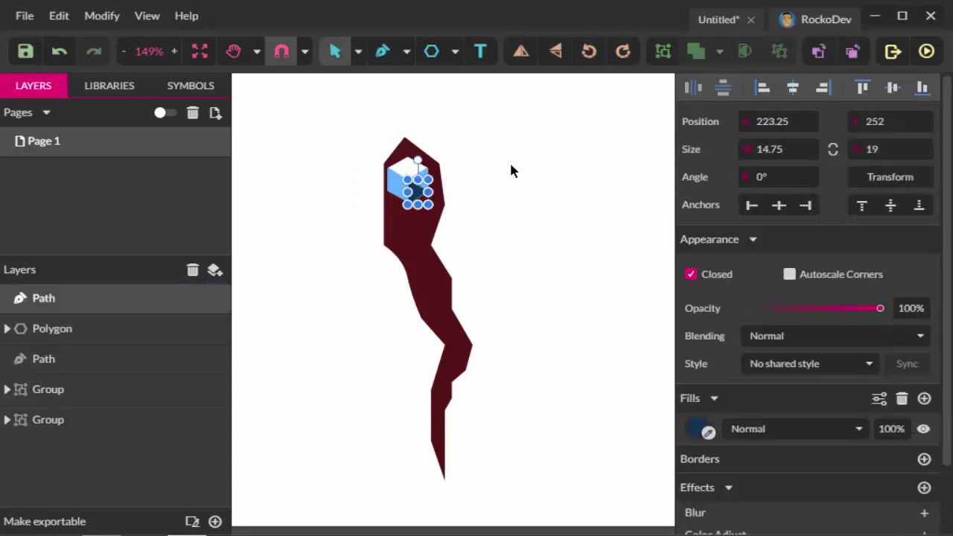
{"action": "key", "text": "Escape"}
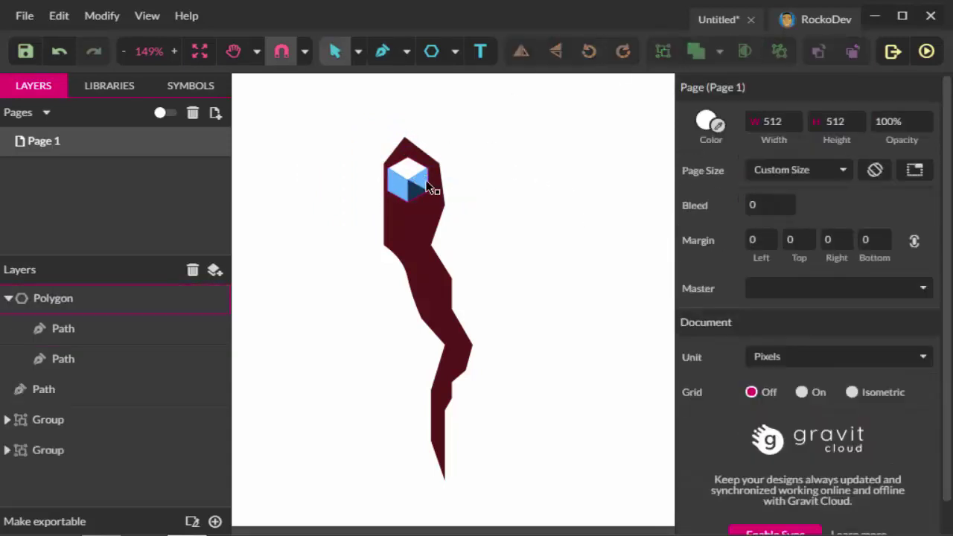
- Add a medium blue #4576A4 triangle facet on the cube's right face, clipped inside it
{"action": "scroll", "coordinate": [417, 192], "scroll_direction": "up", "scroll_amount": 5}
{"action": "left_click_drag", "start_coordinate": [532, 166], "coordinate": [472, 271]}
{"action": "left_click", "coordinate": [472, 270]}
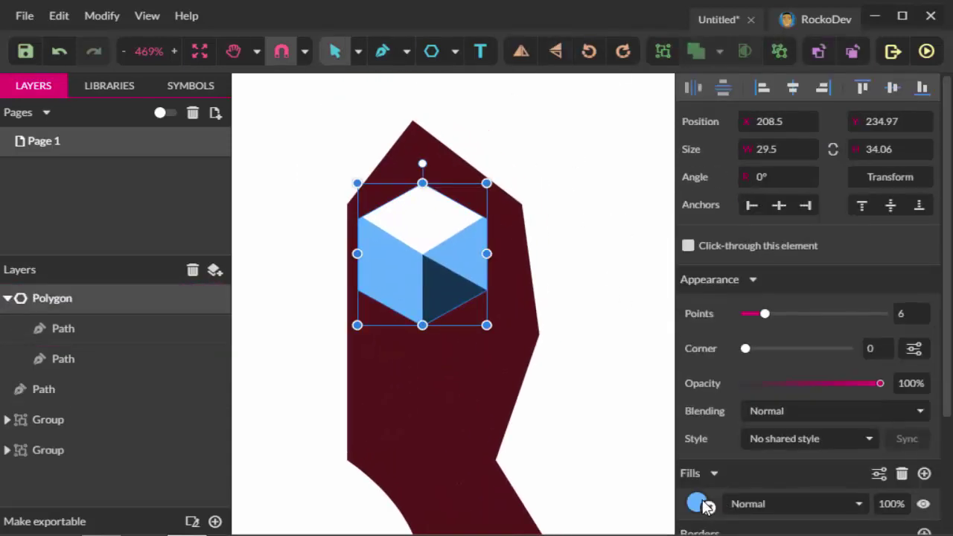
{"action": "left_click", "coordinate": [486, 219]}
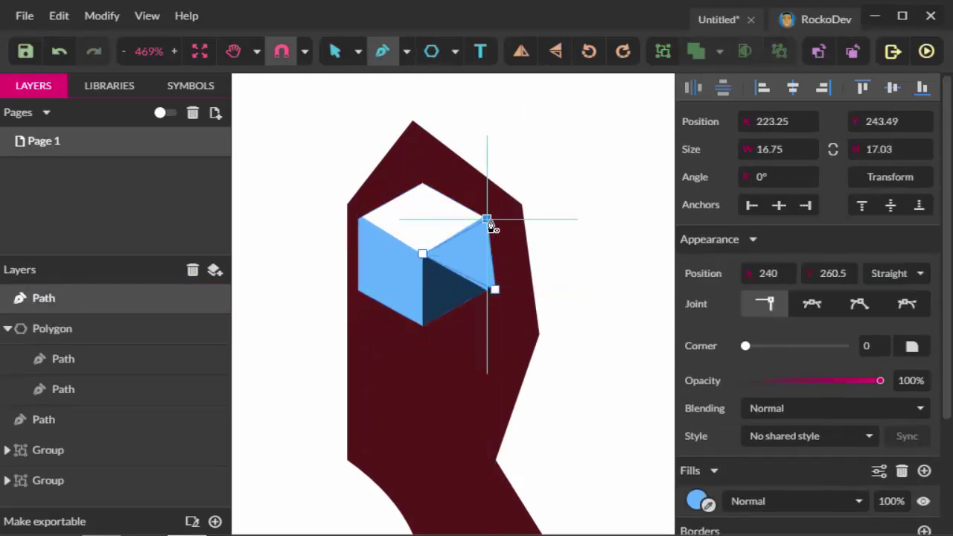
{"action": "left_click", "coordinate": [696, 501]}
{"action": "left_click", "coordinate": [815, 249]}
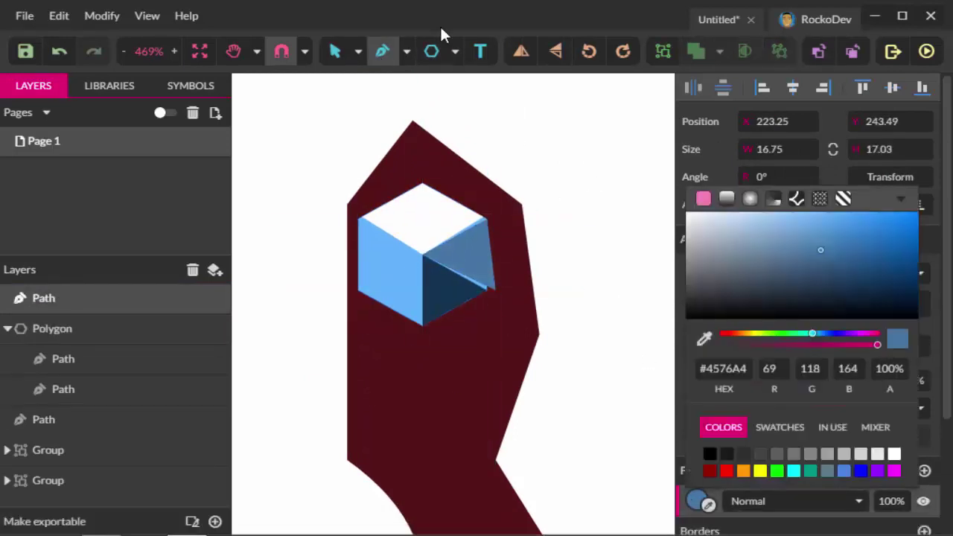
{"action": "key", "text": "Escape"}
{"action": "left_click", "coordinate": [544, 112]}
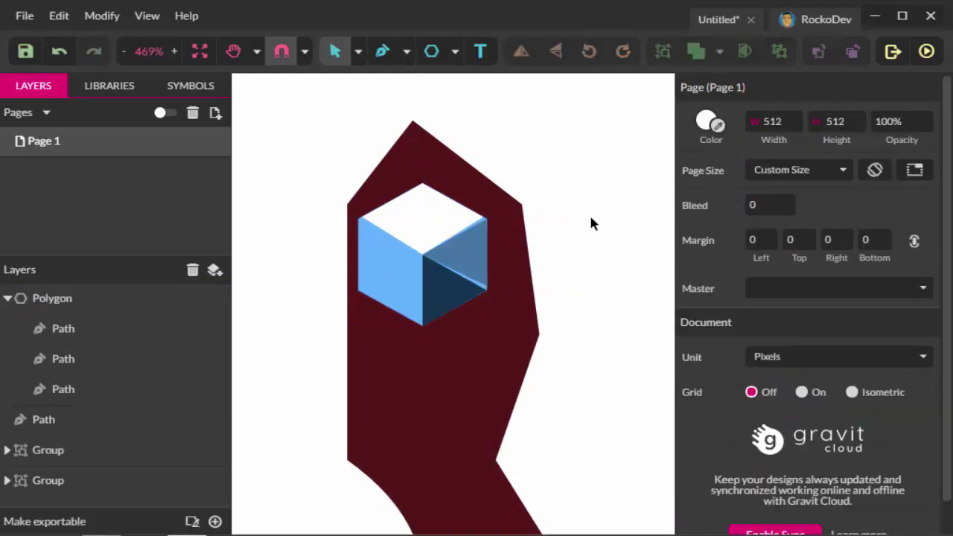
- Draw the cube's left face, fill it pale blue #BCDEFF and remove its border
{"action": "left_click", "coordinate": [381, 50]}
{"action": "left_click", "coordinate": [357, 219]}
{"action": "left_click", "coordinate": [422, 253]}
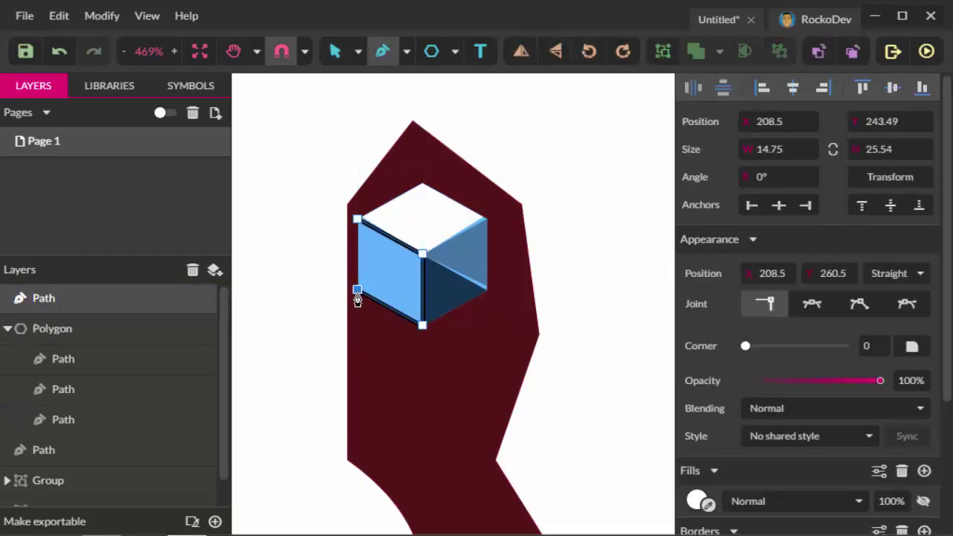
{"action": "left_click", "coordinate": [357, 219]}
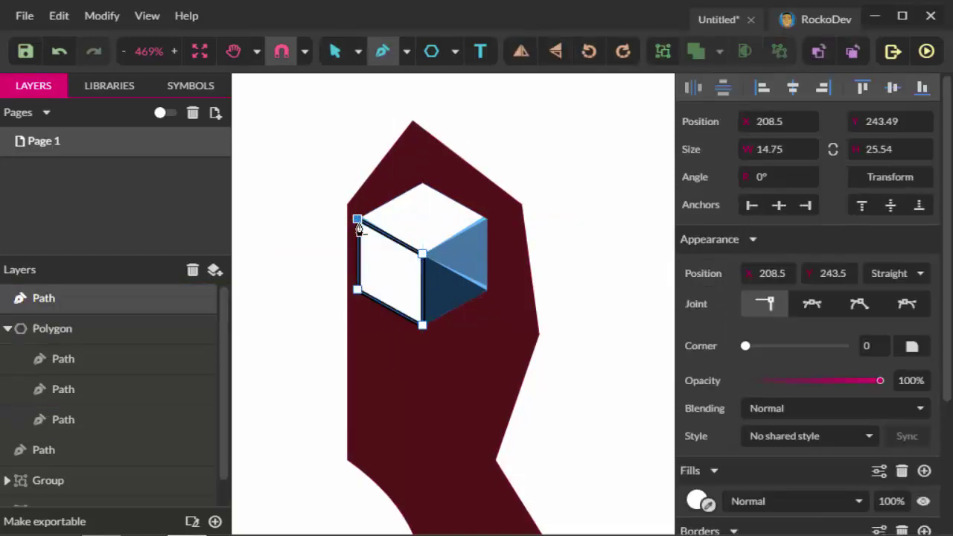
{"action": "key", "text": "ctrl+shift+v"}
{"action": "left_click", "coordinate": [696, 501]}
{"action": "mouse_move", "coordinate": [777, 233]}
{"action": "left_mouse_down"}
{"action": "mouse_move", "coordinate": [766, 208]}
{"action": "mouse_move", "coordinate": [747, 213]}
{"action": "left_mouse_up"}
{"action": "scroll", "coordinate": [811, 474], "scroll_direction": "down", "scroll_amount": 2}
{"action": "left_click", "coordinate": [901, 438]}
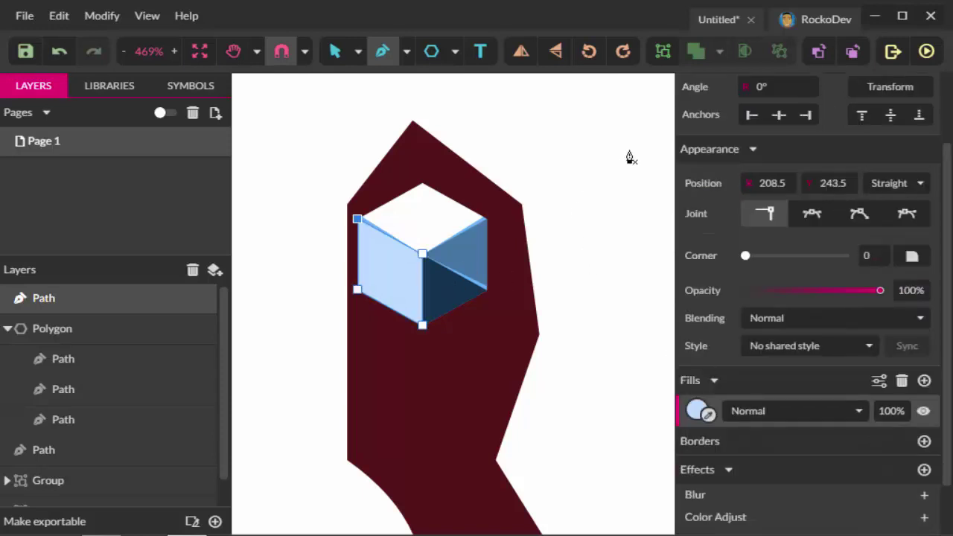
- Group the cube with its facets
{"action": "left_click", "coordinate": [466, 245]}
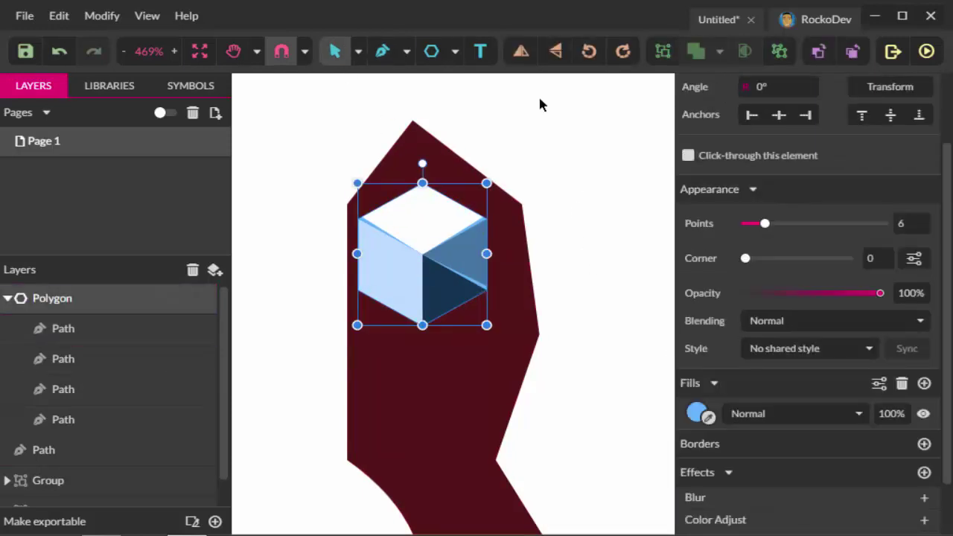
{"action": "key", "text": "ctrl+g"}
{"action": "left_click", "coordinate": [603, 134]}
{"action": "scroll", "coordinate": [603, 133], "scroll_direction": "down", "scroll_amount": 5}
- Group the blade with the cube, rotate it 45° and move it beside the shield
{"action": "key", "text": "ctrl+a"}
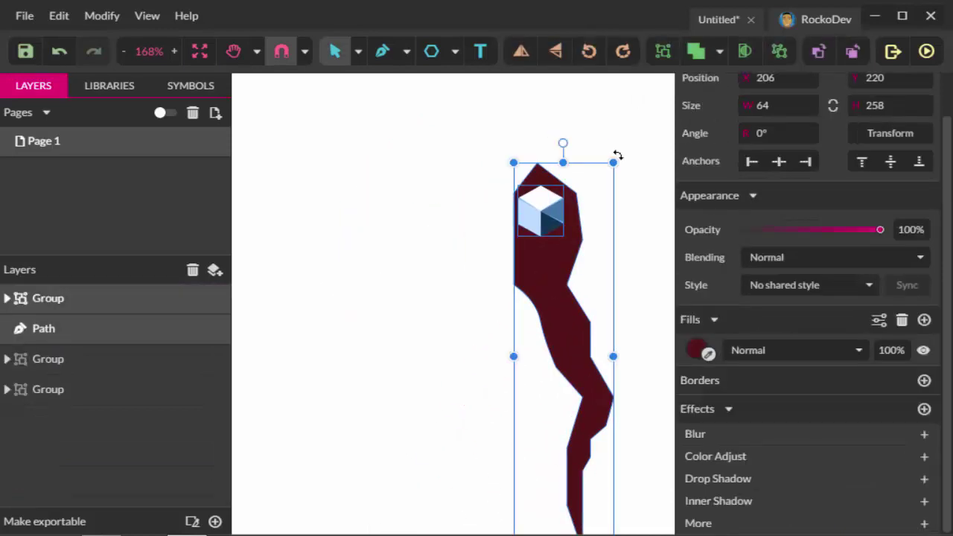
{"action": "key", "text": "ctrl+g"}
{"action": "scroll", "coordinate": [603, 200], "scroll_direction": "down", "scroll_amount": 2}
{"action": "left_click_drag", "start_coordinate": [444, 298], "coordinate": [486, 104]}
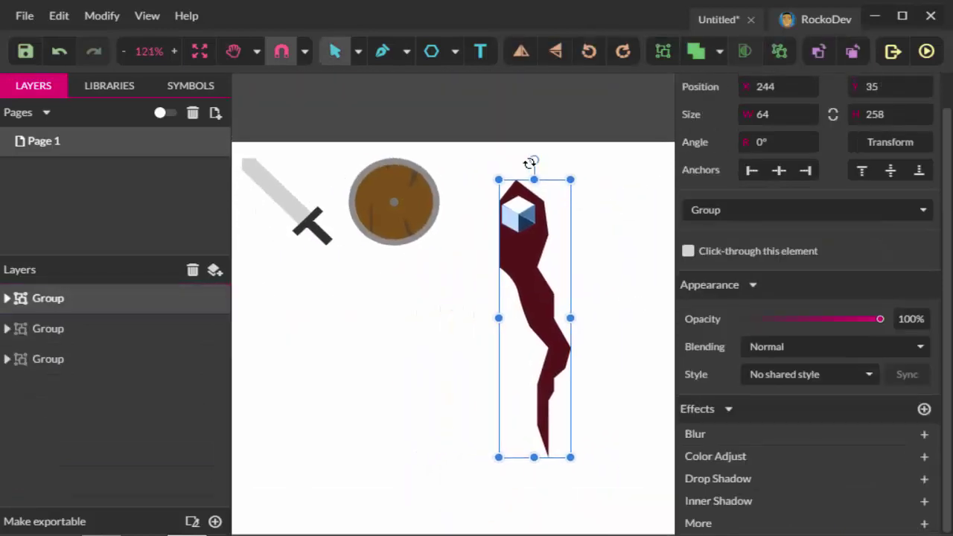
{"action": "left_click_drag", "start_coordinate": [532, 157], "coordinate": [417, 206]}
{"action": "left_click_drag", "start_coordinate": [524, 293], "coordinate": [544, 229]}
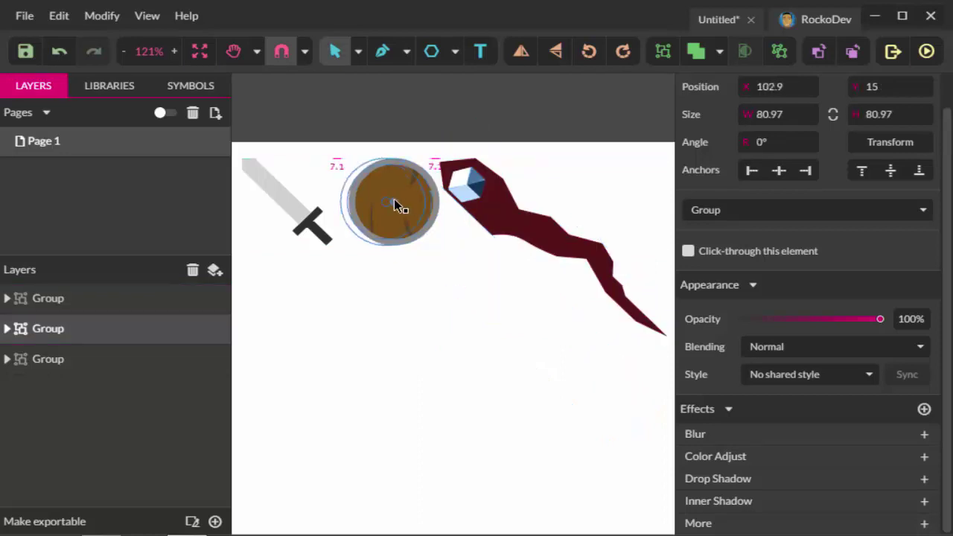
- Scale the tilted blade group down to about 98 × 80
{"action": "left_click_drag", "start_coordinate": [394, 201], "coordinate": [378, 201]}
{"action": "left_click_drag", "start_coordinate": [486, 203], "coordinate": [477, 197]}
{"action": "left_click_drag", "start_coordinate": [609, 306], "coordinate": [529, 241]}
{"action": "left_click_drag", "start_coordinate": [484, 201], "coordinate": [478, 204]}
{"action": "left_click_drag", "start_coordinate": [524, 245], "coordinate": [533, 249]}
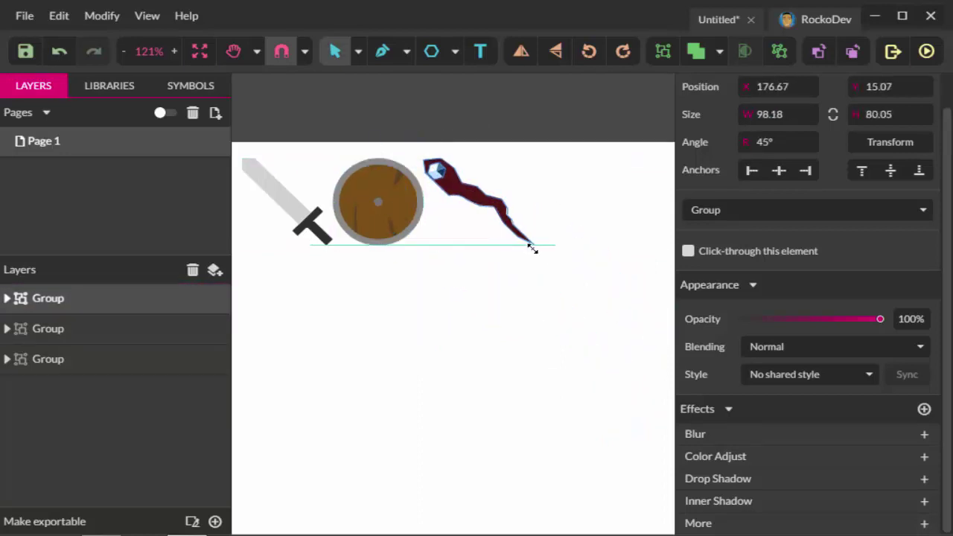
{"action": "left_click", "coordinate": [506, 243]}
{"action": "scroll", "coordinate": [479, 233], "scroll_direction": "down", "scroll_amount": 3}
{"action": "scroll", "coordinate": [457, 249], "scroll_direction": "down", "scroll_amount": 1}
{"action": "scroll", "coordinate": [456, 238], "scroll_direction": "up", "scroll_amount": 2}
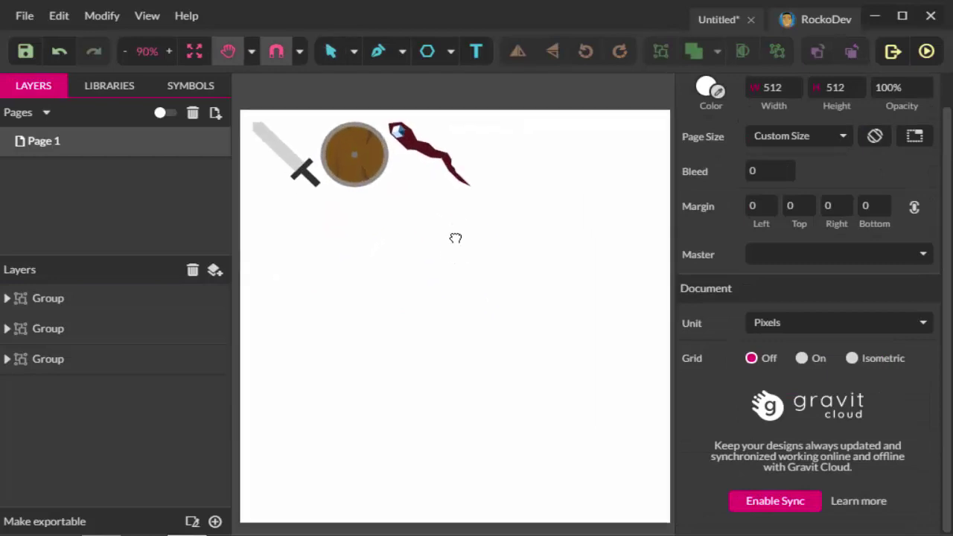
{"action": "left_click_drag", "start_coordinate": [455, 238], "coordinate": [462, 222]}
- Draw a 158 px circle below the finished icons, then undo it
{"action": "left_click", "coordinate": [450, 50]}
{"action": "left_click", "coordinate": [491, 127]}
{"action": "left_click_drag", "start_coordinate": [395, 273], "coordinate": [511, 360]}
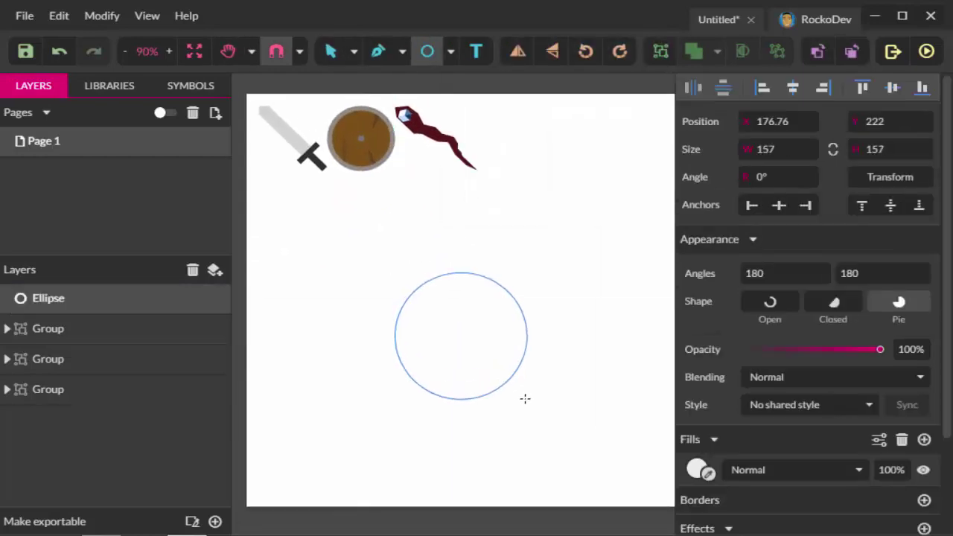
{"action": "left_click_drag", "start_coordinate": [525, 399], "coordinate": [527, 399]}
{"action": "left_click", "coordinate": [448, 49]}
{"action": "left_click", "coordinate": [484, 79]}
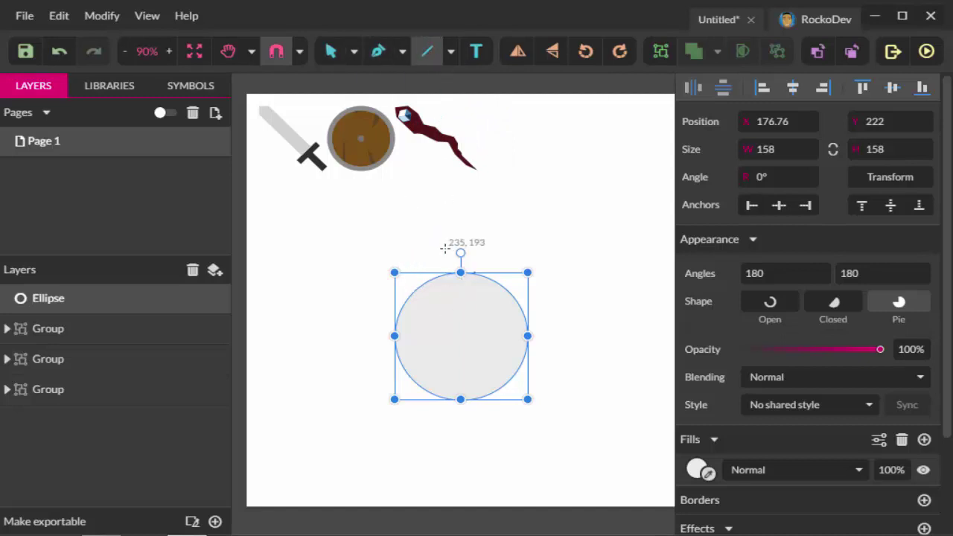
{"action": "key", "text": "ctrl+z"}
- Draw a larger circle mid-page and try a closed path above it, undoing the path
{"action": "left_click", "coordinate": [450, 50]}
{"action": "left_click", "coordinate": [491, 128]}
{"action": "mouse_move", "coordinate": [408, 256]}
{"action": "left_mouse_down"}
{"action": "mouse_move", "coordinate": [548, 370]}
{"action": "mouse_move", "coordinate": [579, 415]}
{"action": "left_mouse_up"}
{"action": "left_click_drag", "start_coordinate": [519, 335], "coordinate": [486, 302]}
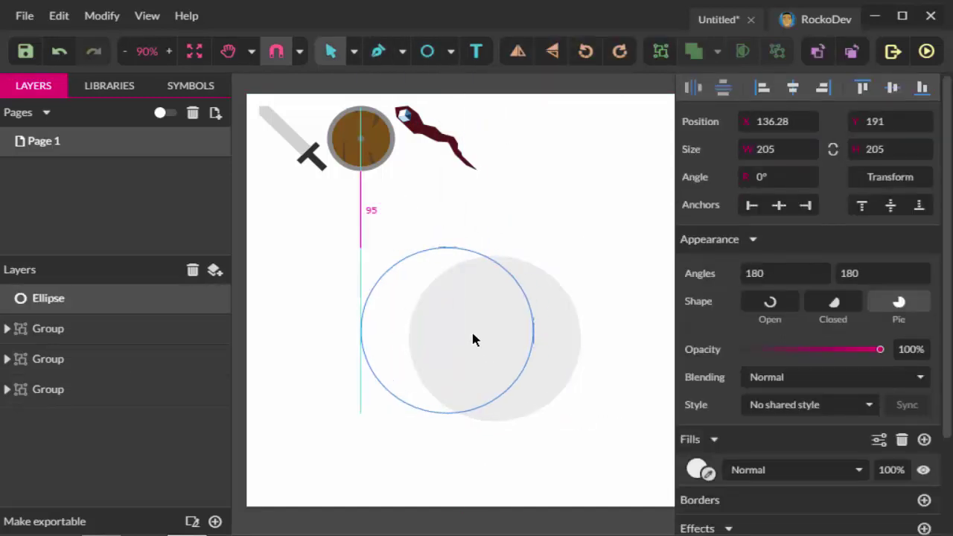
{"action": "left_click", "coordinate": [400, 200]}
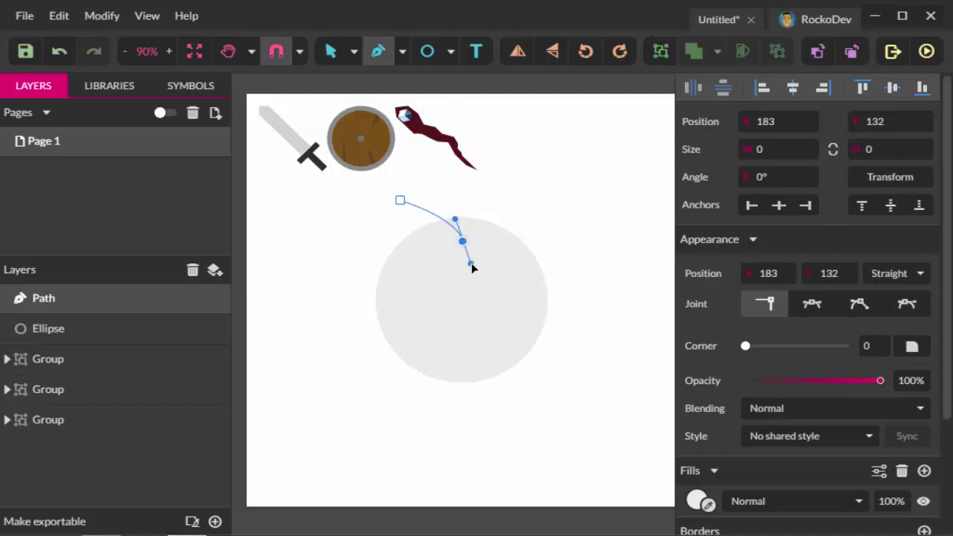
{"action": "left_click_drag", "start_coordinate": [471, 268], "coordinate": [472, 268]}
{"action": "left_click", "coordinate": [400, 201]}
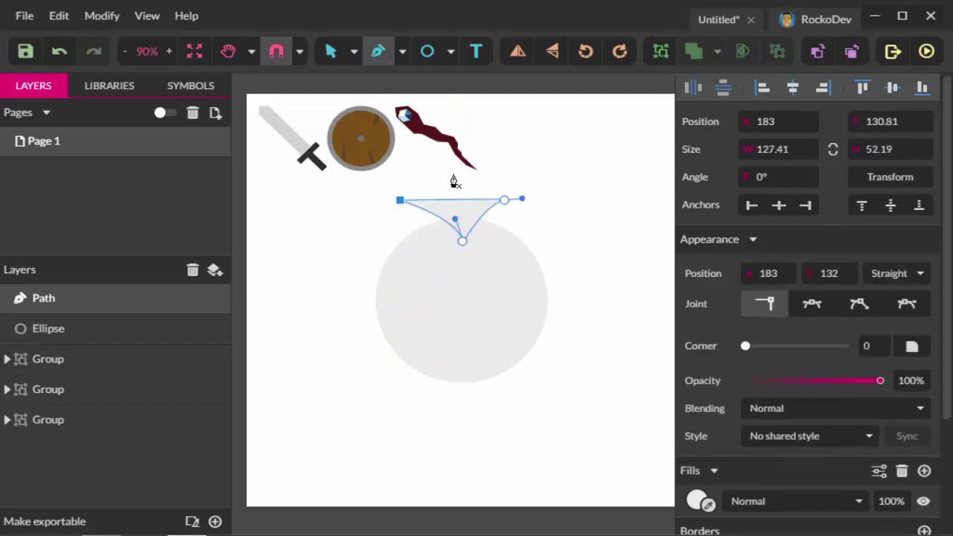
{"action": "key", "text": "ctrl+z"}
{"action": "key", "text": "ctrl+z"}
{"action": "key", "text": "ctrl+z"}
{"action": "key", "text": "ctrl+z"}
- Draw a curved cutting shape over the circle's top and subtract it from the circle
{"action": "left_click", "coordinate": [353, 249]}
{"action": "mouse_move", "coordinate": [462, 256]}
{"action": "left_mouse_down"}
{"action": "mouse_move", "coordinate": [472, 276]}
{"action": "mouse_move", "coordinate": [493, 285]}
{"action": "left_mouse_up"}
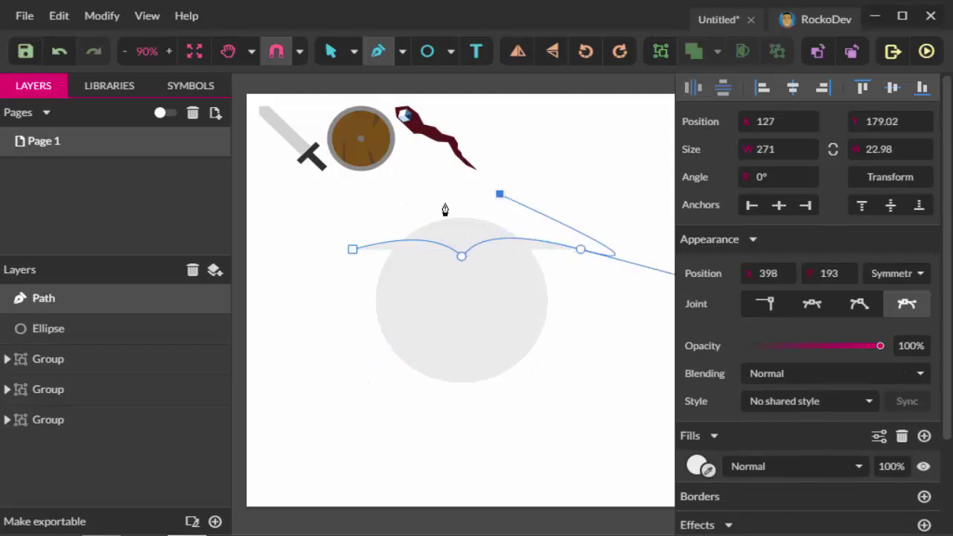
{"action": "left_click", "coordinate": [394, 211]}
{"action": "left_click", "coordinate": [352, 249]}
{"action": "key", "text": "v"}
{"action": "left_click_drag", "start_coordinate": [358, 417], "coordinate": [673, 85]}
{"action": "left_click", "coordinate": [747, 149]}
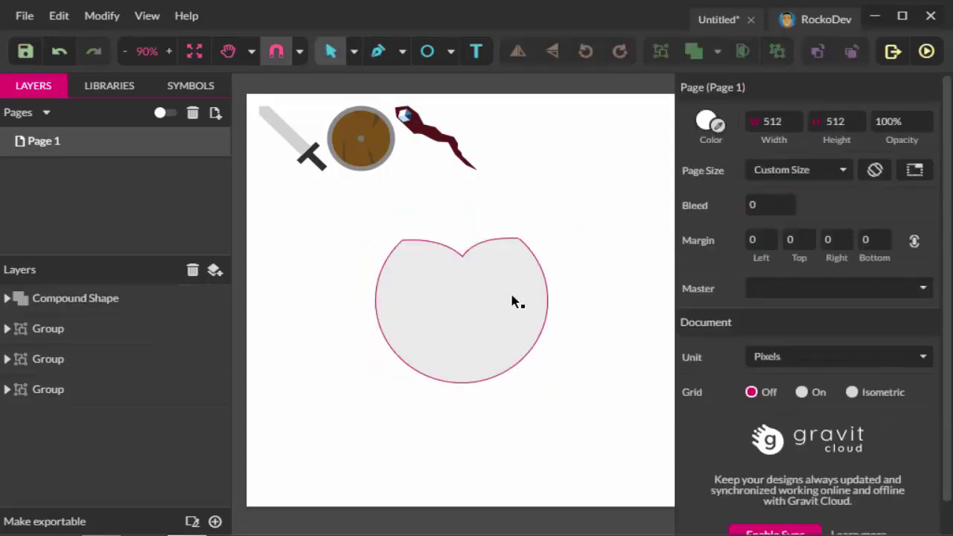
{"action": "left_click", "coordinate": [413, 244]}
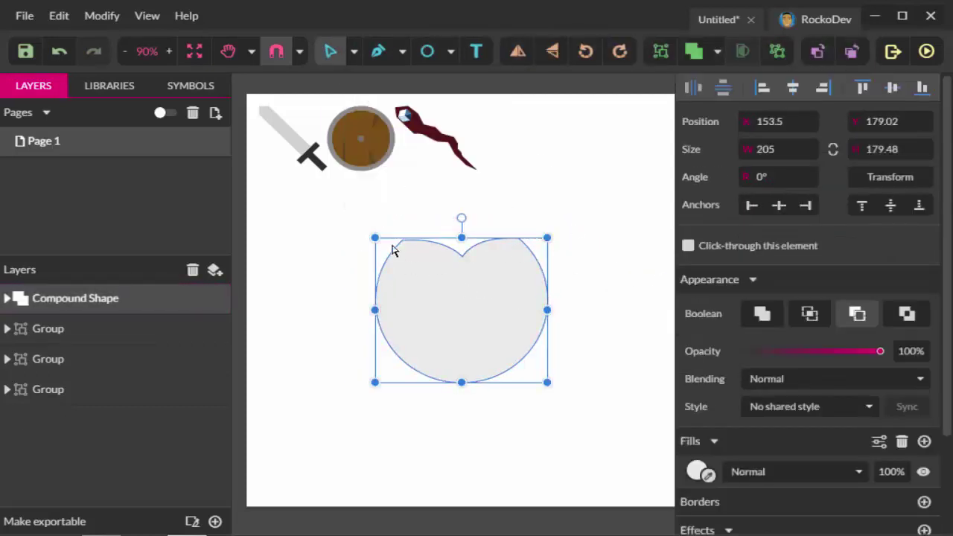
- Reshape the cutting path's points inside the compound shape for a dipped apple top
{"action": "double_click", "coordinate": [406, 249]}
{"action": "left_click", "coordinate": [420, 244]}
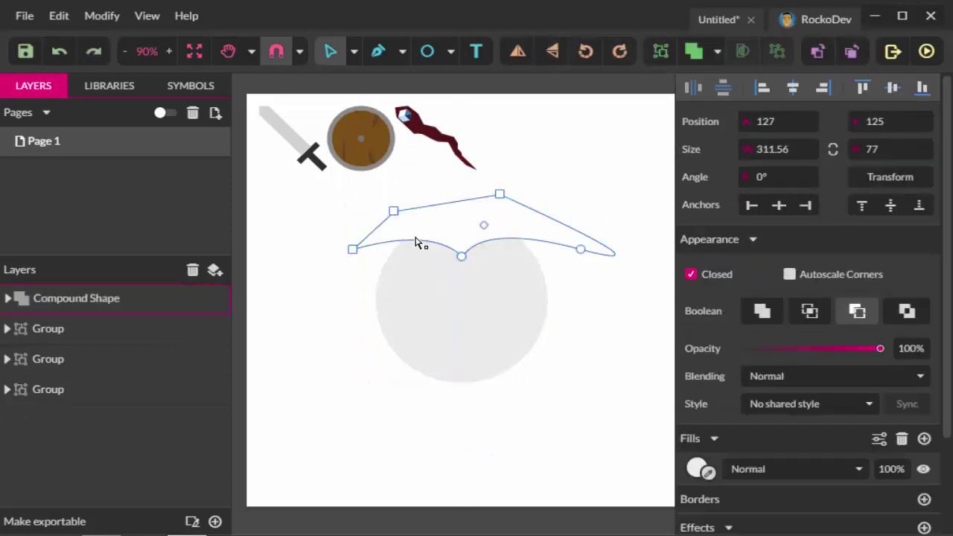
{"action": "left_click", "coordinate": [353, 280]}
{"action": "left_click", "coordinate": [405, 251]}
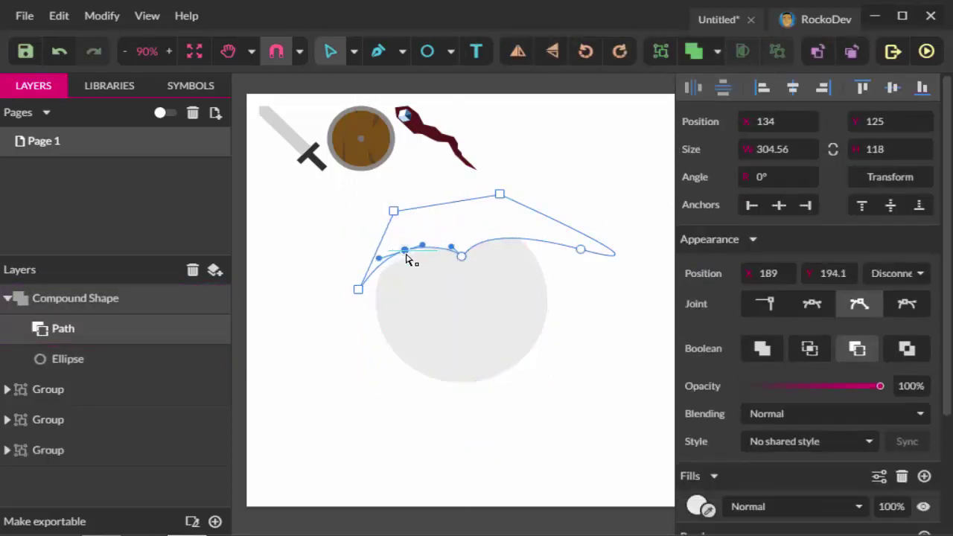
{"action": "left_click", "coordinate": [507, 239]}
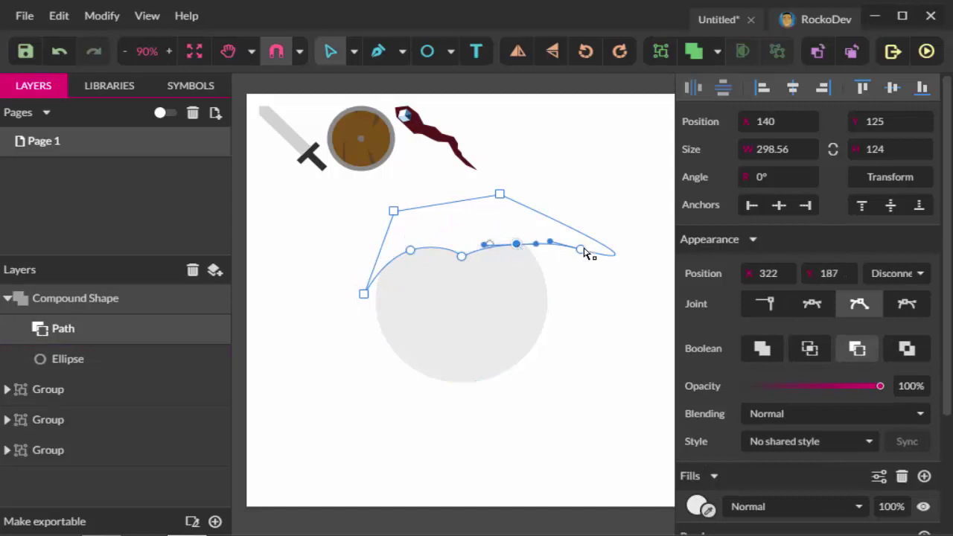
{"action": "left_click_drag", "start_coordinate": [584, 251], "coordinate": [566, 271]}
{"action": "left_click", "coordinate": [517, 244]}
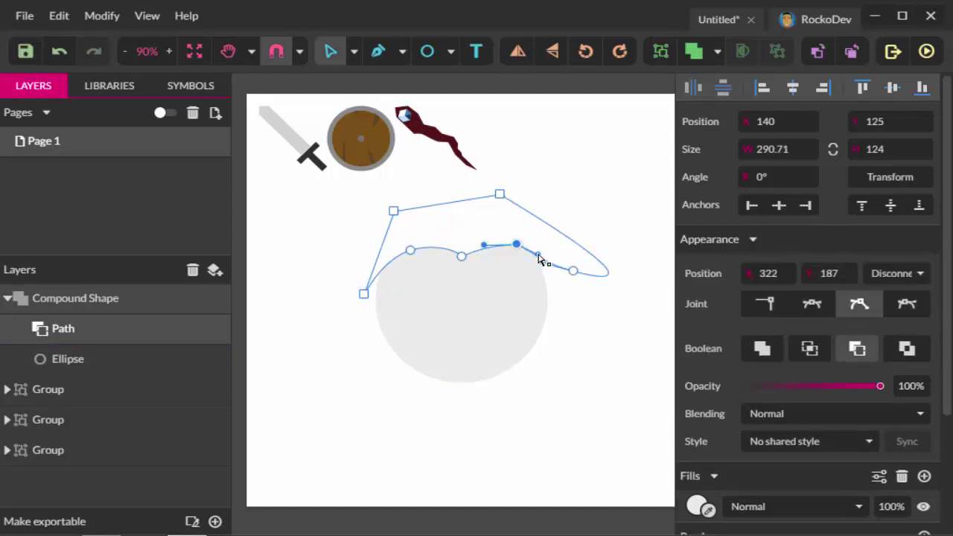
{"action": "left_click", "coordinate": [529, 193]}
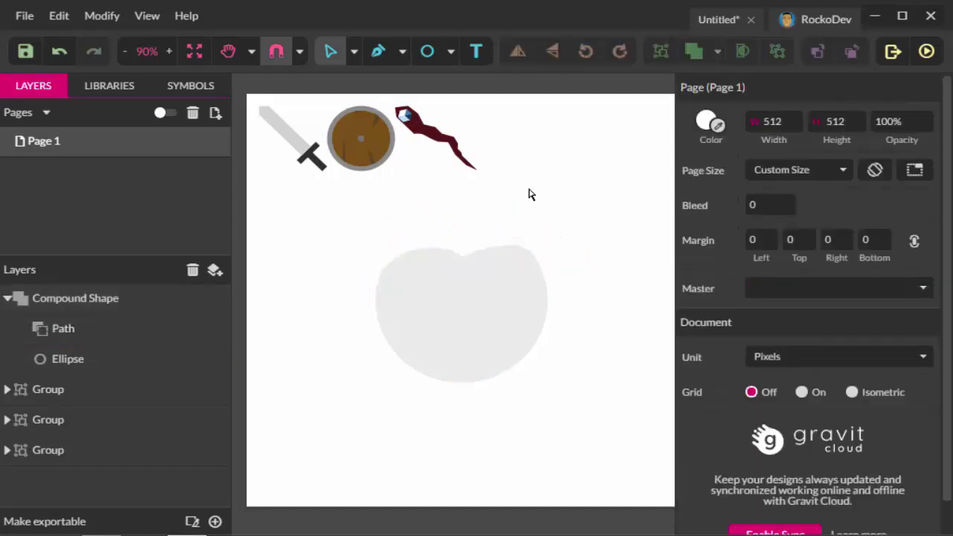
{"action": "left_click", "coordinate": [539, 245]}
{"action": "left_click", "coordinate": [697, 469]}
- Fill the apple shape bright red and group it
{"action": "left_click", "coordinate": [727, 439]}
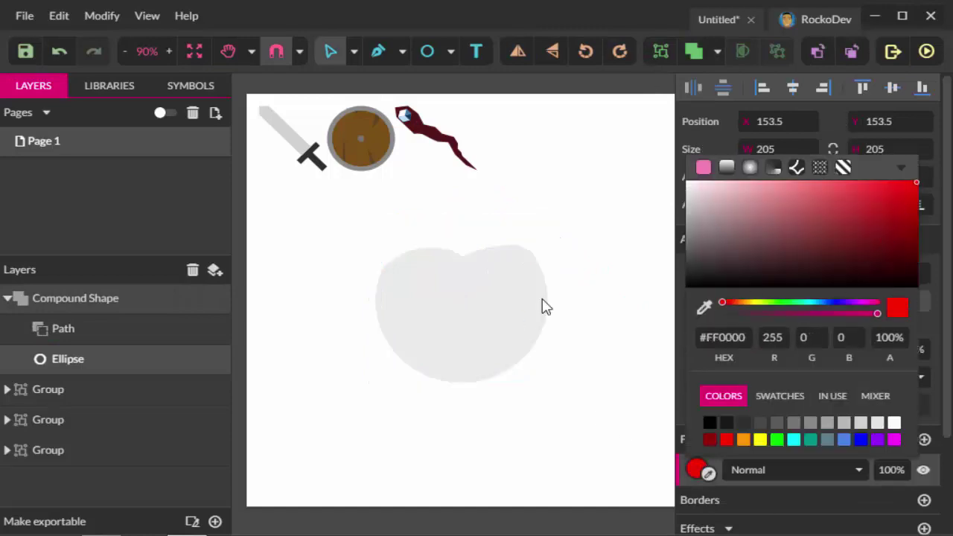
{"action": "left_click", "coordinate": [542, 304]}
{"action": "left_click", "coordinate": [697, 470]}
{"action": "left_click", "coordinate": [847, 235]}
{"action": "key", "text": "Escape"}
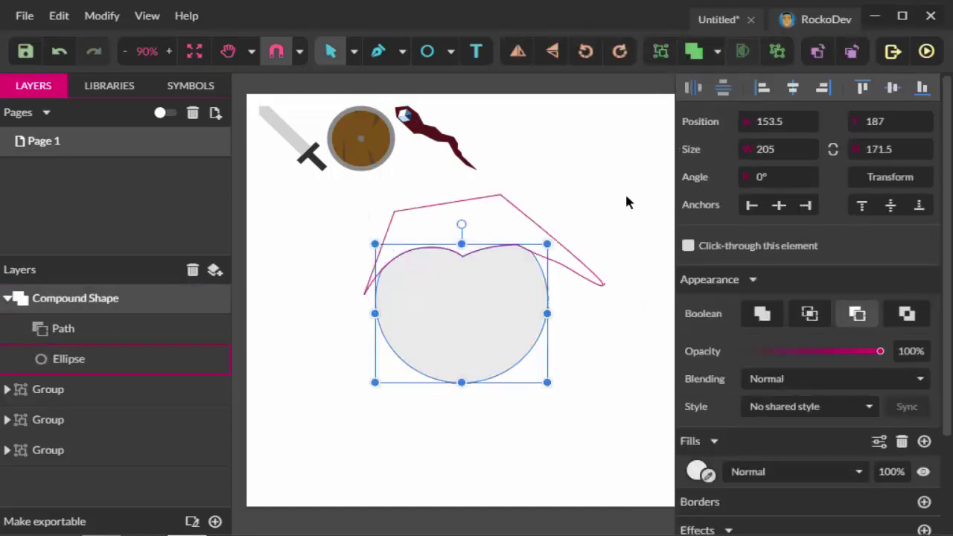
{"action": "key", "text": "ctrl+g"}
{"action": "left_click", "coordinate": [697, 469]}
{"action": "left_click", "coordinate": [726, 441]}
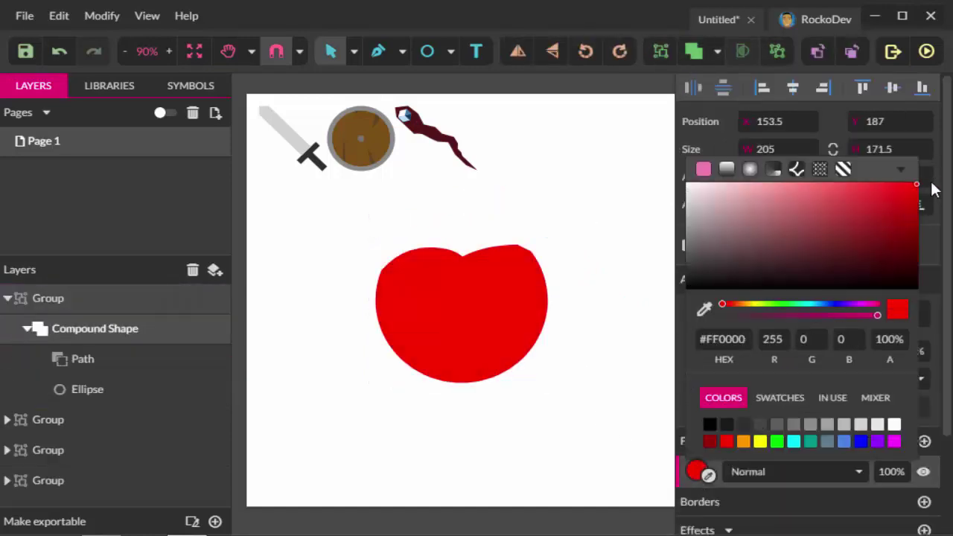
{"action": "key", "text": "Escape"}
{"action": "left_click", "coordinate": [529, 276]}
- Pen-draw a diamond shape overlapping the bottom of the apple
{"action": "left_click", "coordinate": [83, 359]}
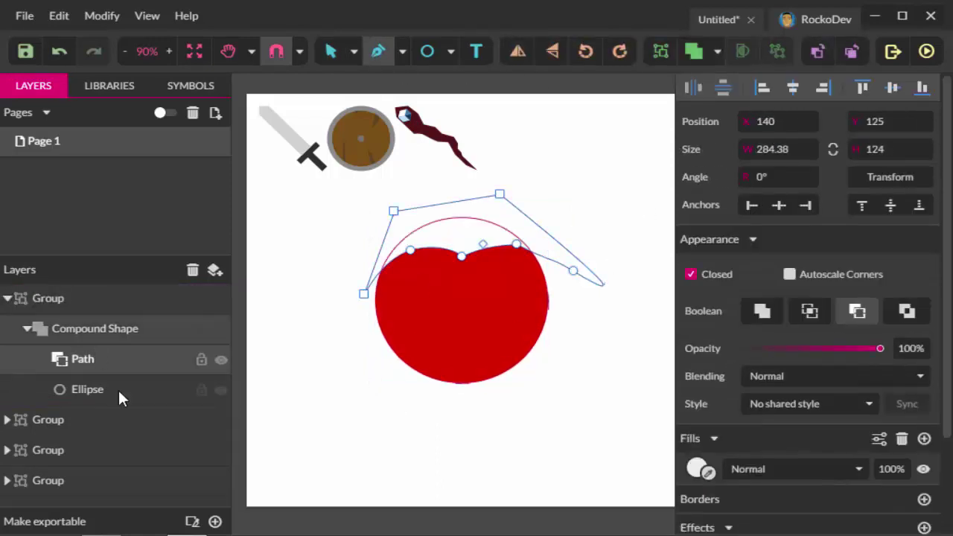
{"action": "left_click", "coordinate": [87, 389]}
{"action": "left_click_drag", "start_coordinate": [378, 402], "coordinate": [418, 395]}
{"action": "left_click", "coordinate": [463, 372]}
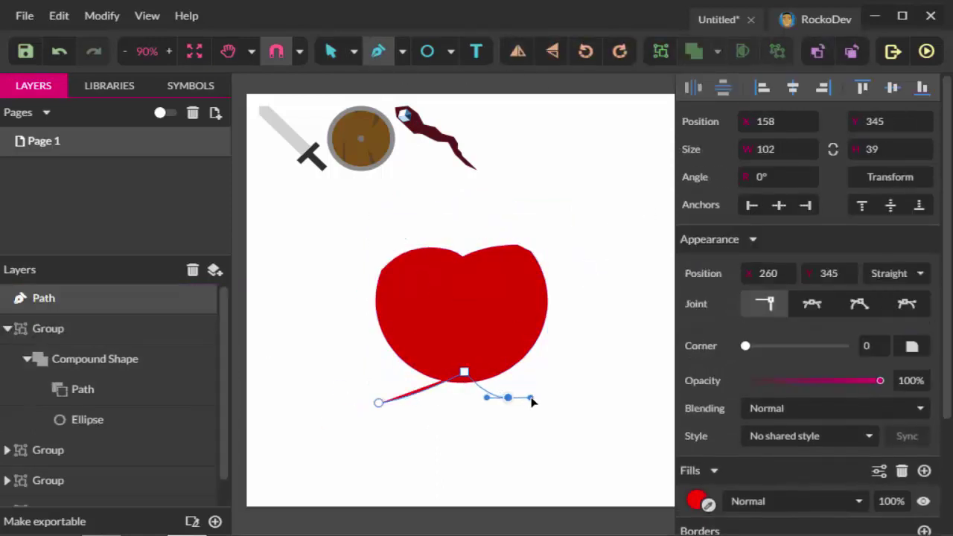
{"action": "left_click", "coordinate": [514, 399]}
{"action": "left_click", "coordinate": [451, 425]}
{"action": "left_click", "coordinate": [378, 402]}
{"action": "key", "text": "Escape"}
- Boolean Subtract the diamond from the apple to notch its base
{"action": "left_click", "coordinate": [472, 315], "text": "ctrl"}
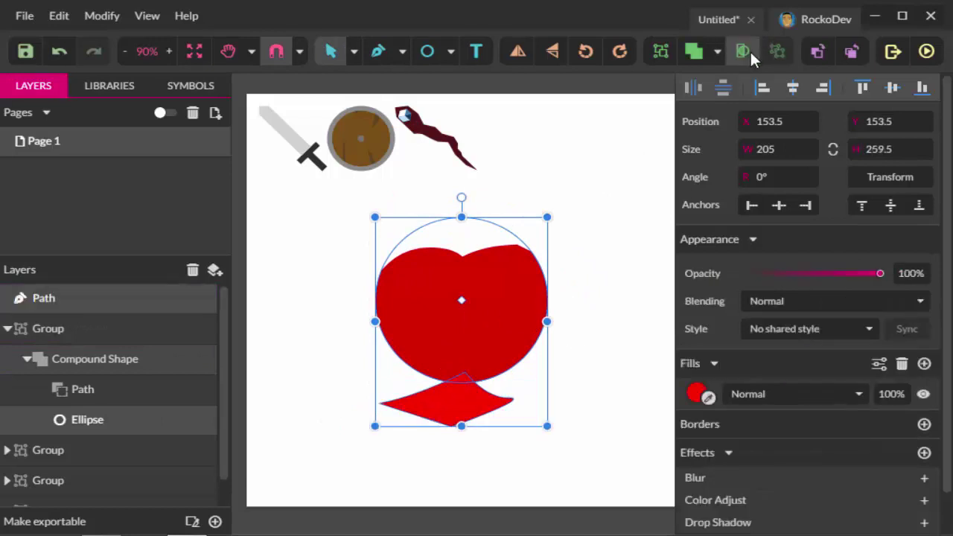
{"action": "left_click", "coordinate": [717, 51]}
{"action": "left_click", "coordinate": [748, 78]}
{"action": "key", "text": "ctrl+z"}
{"action": "key", "text": "ctrl+shift+z"}
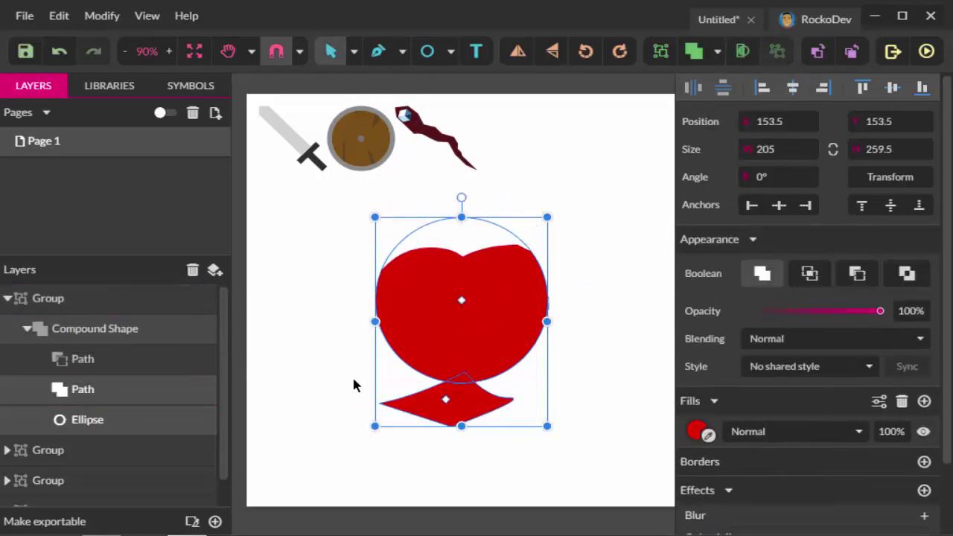
{"action": "left_click", "coordinate": [737, 50]}
{"action": "key", "text": "ctrl+z"}
{"action": "left_click", "coordinate": [119, 389]}
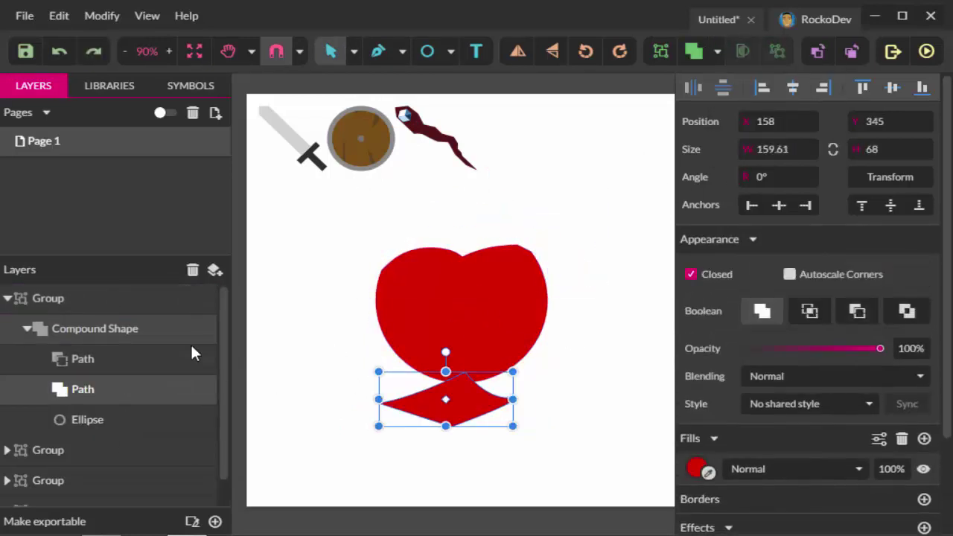
{"action": "left_click", "coordinate": [120, 328]}
{"action": "key", "text": "ctrl+shift+g"}
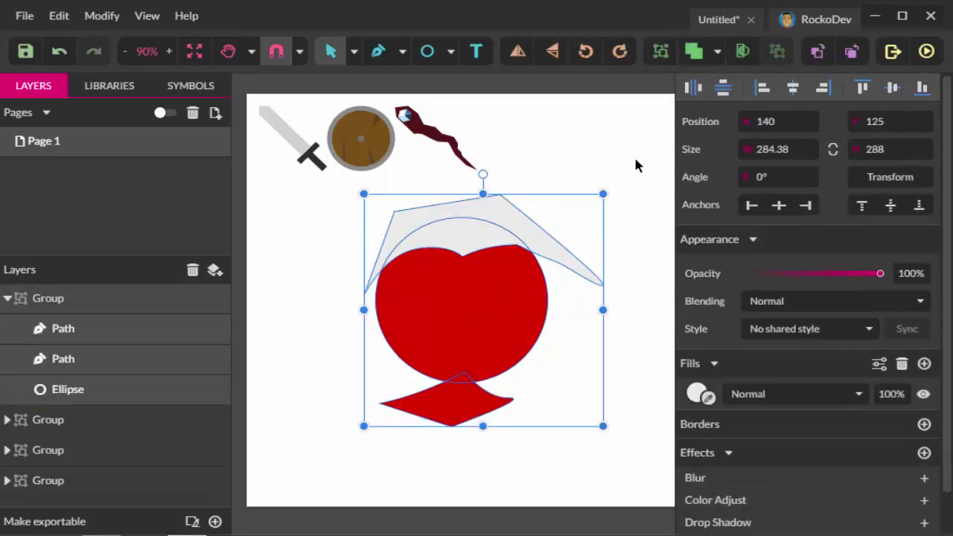
{"action": "left_click", "coordinate": [717, 51]}
{"action": "left_click", "coordinate": [759, 151]}
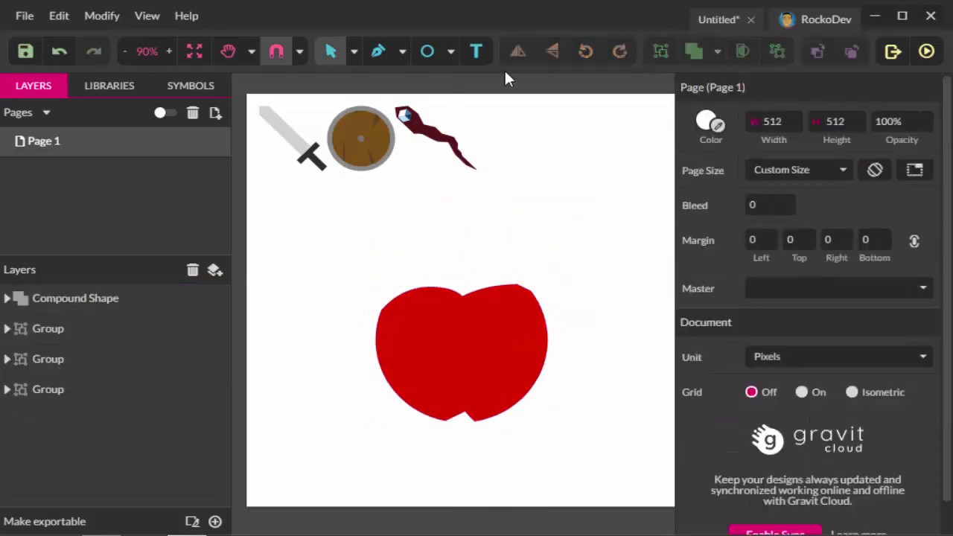
- Draw a thin rectangle stem above the apple and fill it dark maroon
{"action": "left_click", "coordinate": [450, 51]}
{"action": "left_click", "coordinate": [492, 105]}
{"action": "left_click_drag", "start_coordinate": [442, 217], "coordinate": [445, 256]}
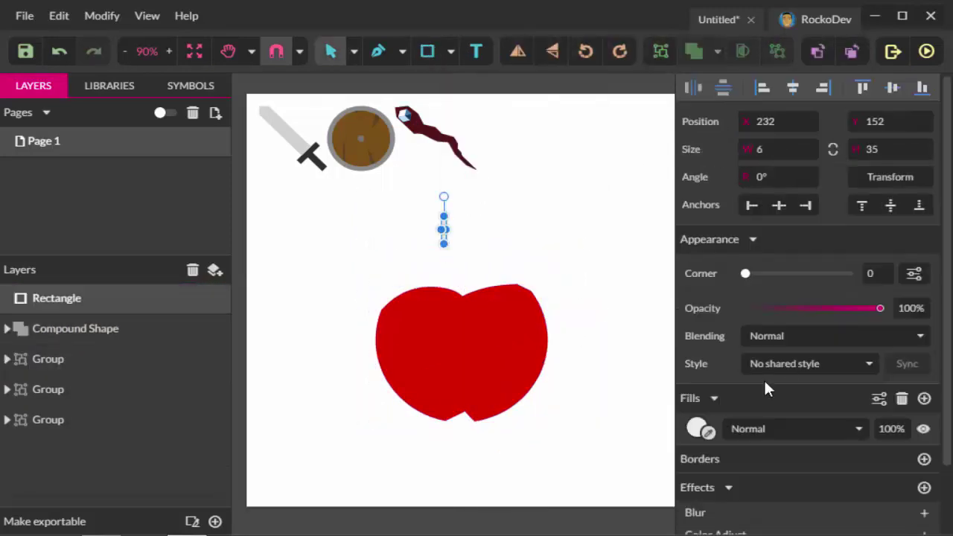
{"action": "left_click", "coordinate": [699, 429]}
{"action": "left_click", "coordinate": [710, 212]}
{"action": "left_click", "coordinate": [450, 50]}
- Knife-cut a small ellipse in half and colour one half green as the leaf
{"action": "left_click", "coordinate": [489, 157]}
{"action": "left_click_drag", "start_coordinate": [523, 187], "coordinate": [583, 225]}
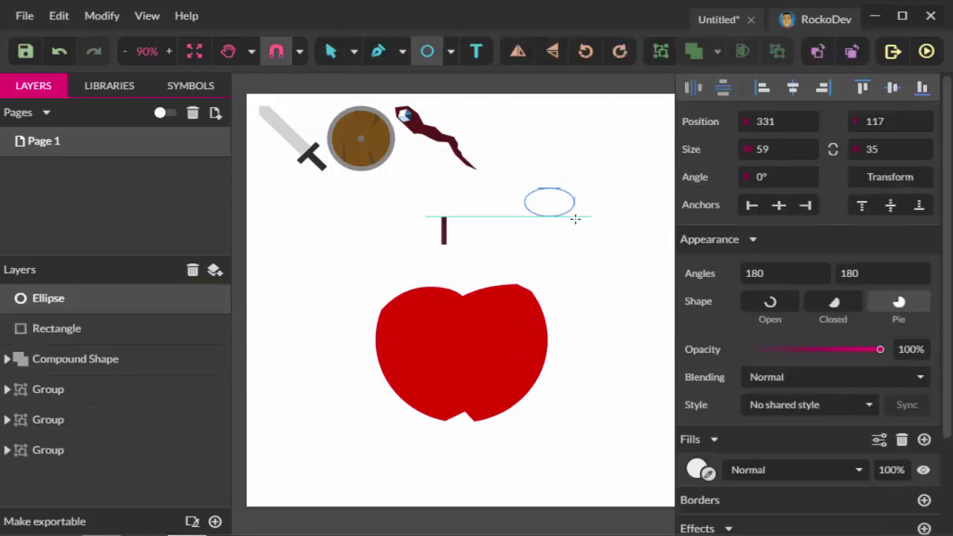
{"action": "left_click", "coordinate": [398, 50]}
{"action": "left_click", "coordinate": [432, 186]}
{"action": "mouse_move", "coordinate": [543, 179]}
{"action": "left_mouse_down"}
{"action": "mouse_move", "coordinate": [544, 234]}
{"action": "mouse_move", "coordinate": [457, 231]}
{"action": "mouse_move", "coordinate": [466, 234]}
{"action": "left_mouse_up"}
{"action": "left_click", "coordinate": [532, 215]}
{"action": "left_click", "coordinate": [699, 428]}
{"action": "left_click", "coordinate": [796, 399]}
- Group the stem and leaf, set them on the apple top, and group everything
{"action": "left_click_drag", "start_coordinate": [513, 187], "coordinate": [429, 270]}
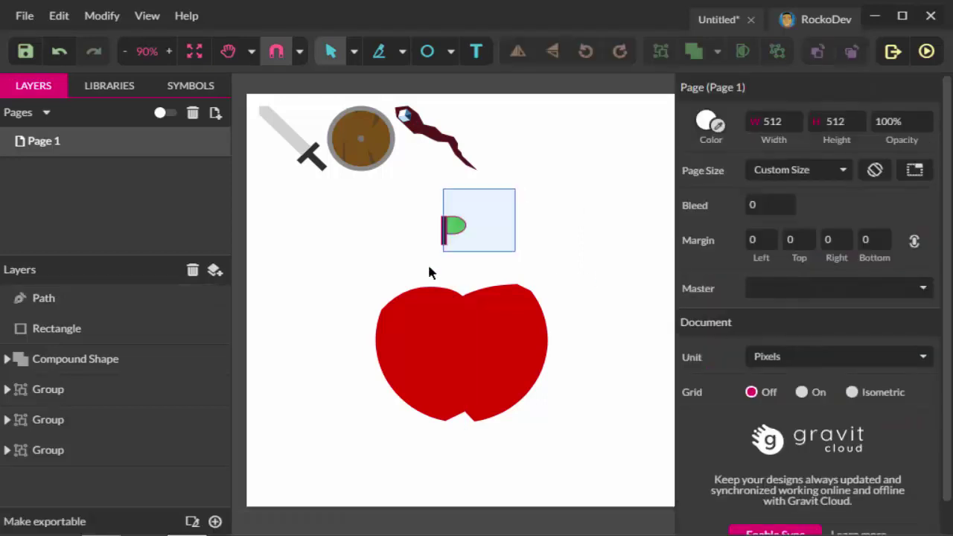
{"action": "key", "text": "ctrl+g"}
{"action": "left_click_drag", "start_coordinate": [452, 227], "coordinate": [473, 275]}
{"action": "left_click_drag", "start_coordinate": [591, 239], "coordinate": [287, 446]}
{"action": "left_click", "coordinate": [660, 51]}
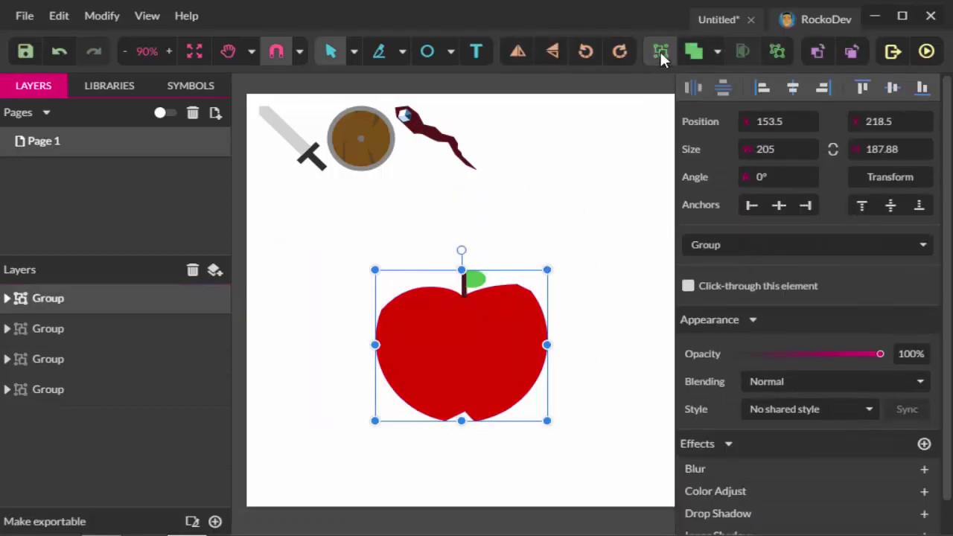
- Shrink the apple to about 94 by 86 and align it in the top row
{"action": "left_click_drag", "start_coordinate": [486, 383], "coordinate": [586, 216]}
{"action": "mouse_move", "coordinate": [650, 255]}
{"action": "left_mouse_down"}
{"action": "mouse_move", "coordinate": [509, 133]}
{"action": "mouse_move", "coordinate": [534, 156]}
{"action": "mouse_move", "coordinate": [361, 134]}
{"action": "left_mouse_up"}
{"action": "mouse_move", "coordinate": [547, 175]}
{"action": "left_mouse_down"}
{"action": "mouse_move", "coordinate": [524, 138]}
{"action": "mouse_move", "coordinate": [550, 160]}
{"action": "left_mouse_up"}
{"action": "left_click", "coordinate": [551, 162]}
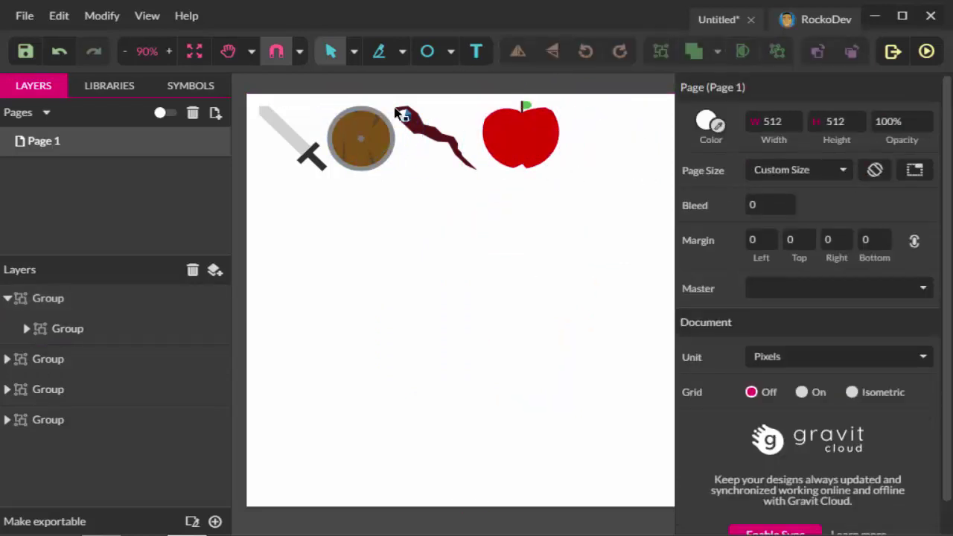
- Draw an unfilled circle with a 20 px border, sized to about 148 px
{"action": "left_click", "coordinate": [450, 50]}
{"action": "left_click", "coordinate": [495, 104]}
{"action": "left_click", "coordinate": [450, 51]}
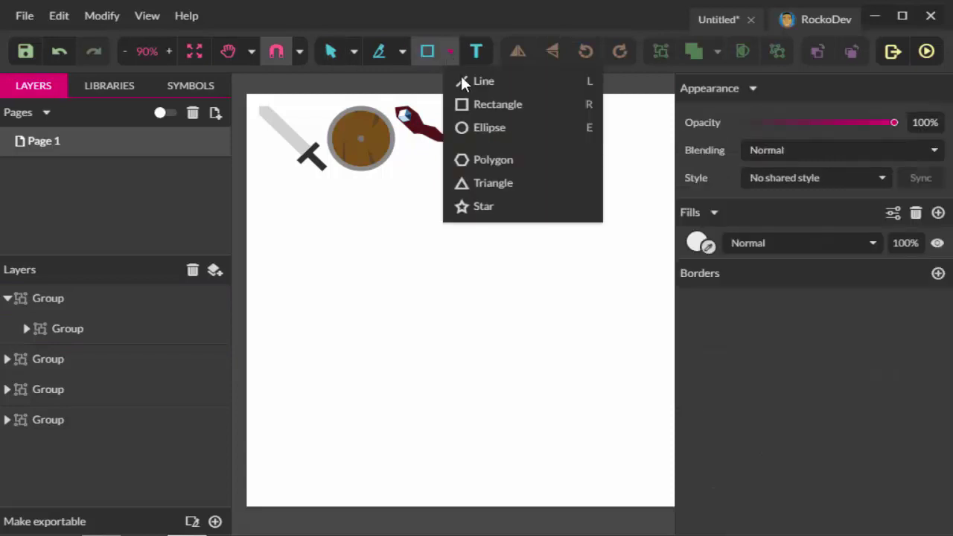
{"action": "left_click", "coordinate": [495, 105]}
{"action": "left_click", "coordinate": [450, 50]}
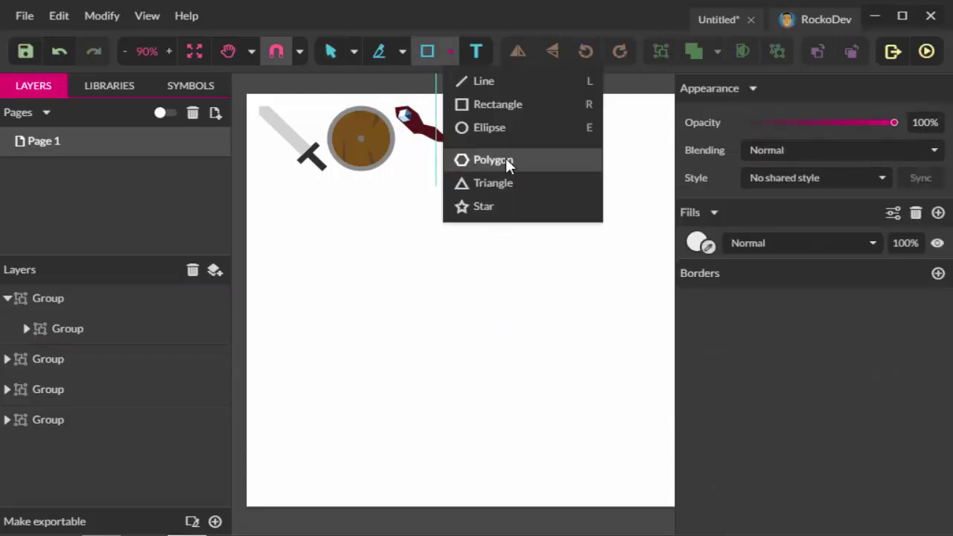
{"action": "left_click", "coordinate": [485, 126]}
{"action": "left_click_drag", "start_coordinate": [383, 271], "coordinate": [549, 421]}
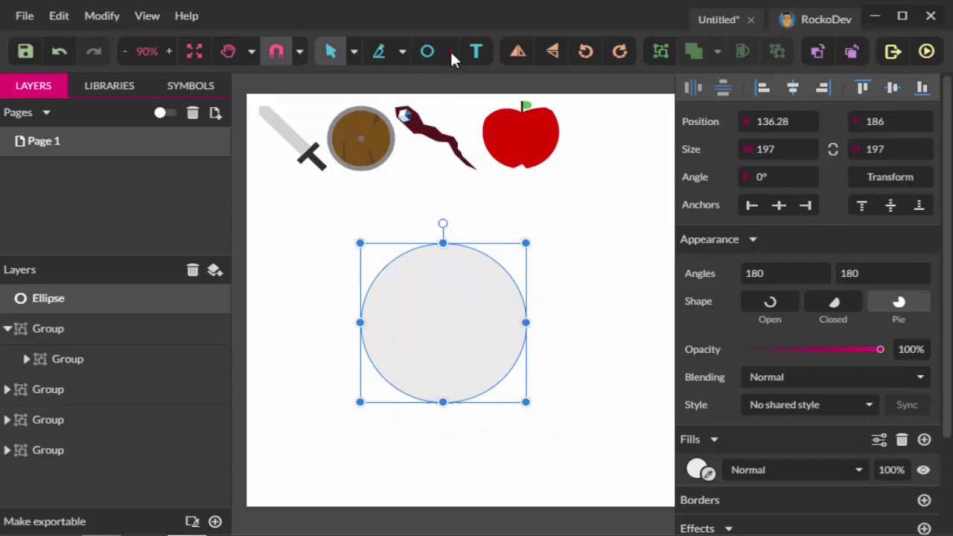
{"action": "left_click", "coordinate": [901, 440]}
{"action": "left_click", "coordinate": [924, 467]}
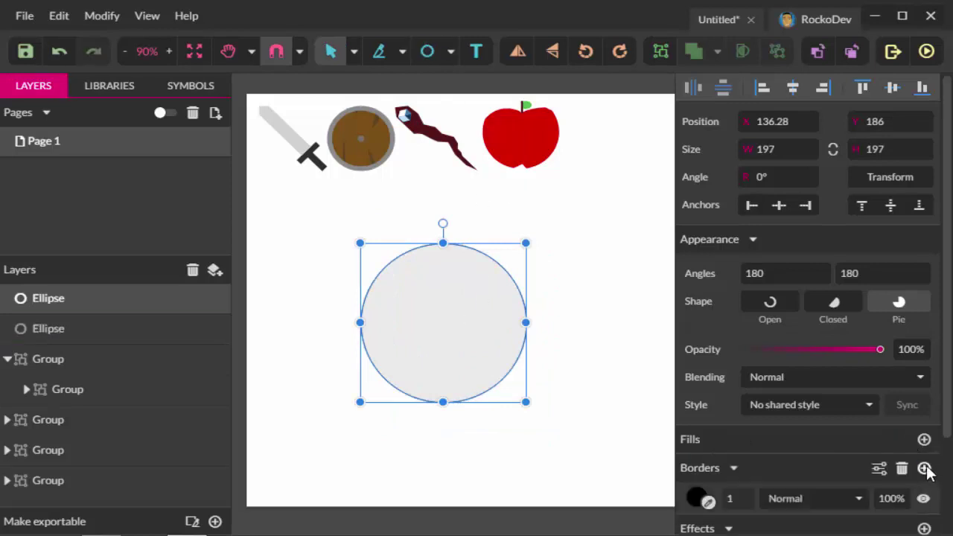
{"action": "left_click", "coordinate": [724, 499]}
{"action": "type", "text": "20"}
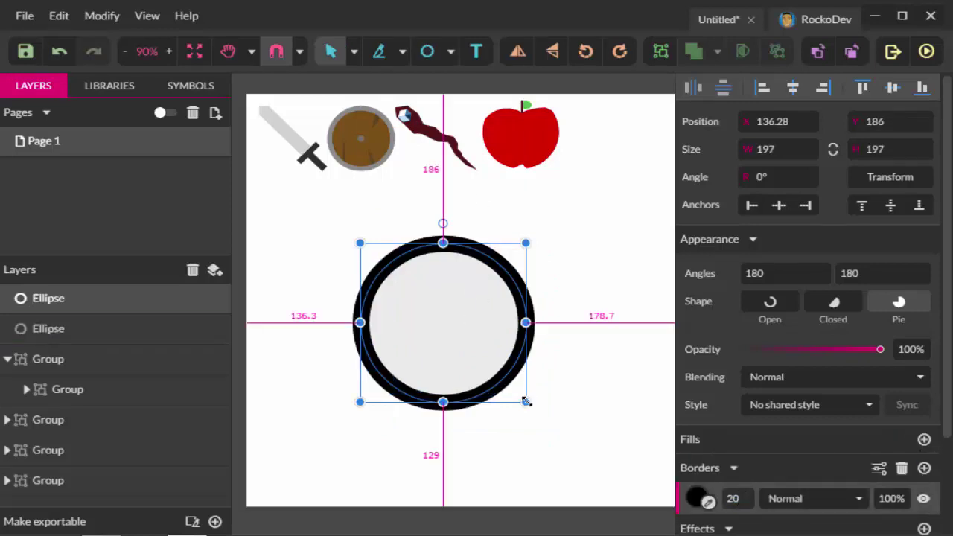
{"action": "left_click_drag", "start_coordinate": [526, 402], "coordinate": [506, 382]}
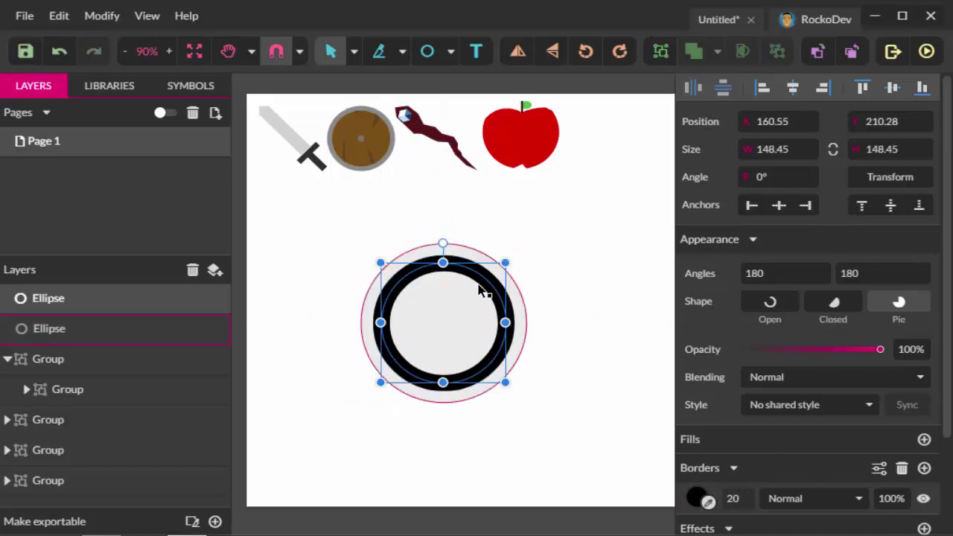
- Cut the ring into arcs, keep one arc on the circle with rounded ends
{"action": "key", "text": "p"}
{"action": "left_click", "coordinate": [571, 323]}
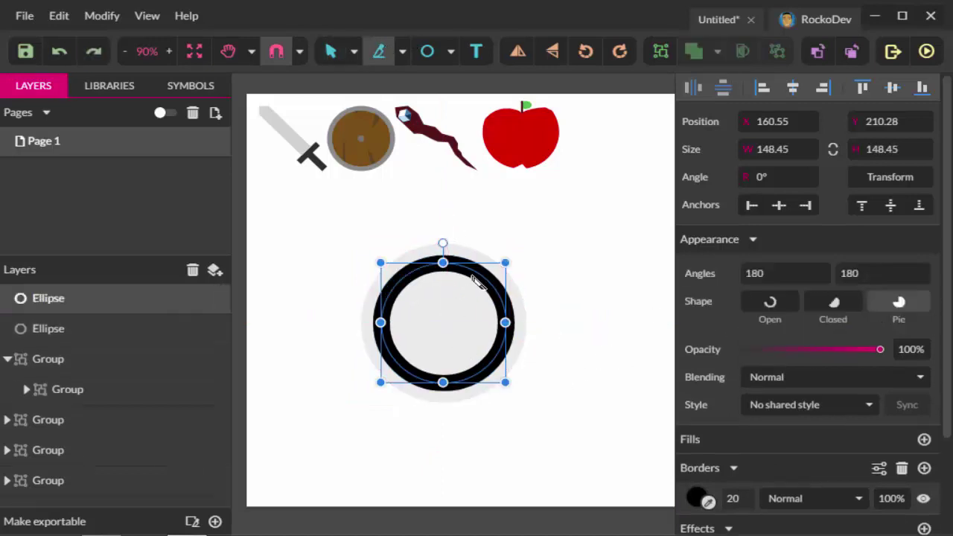
{"action": "left_click_drag", "start_coordinate": [497, 275], "coordinate": [599, 253]}
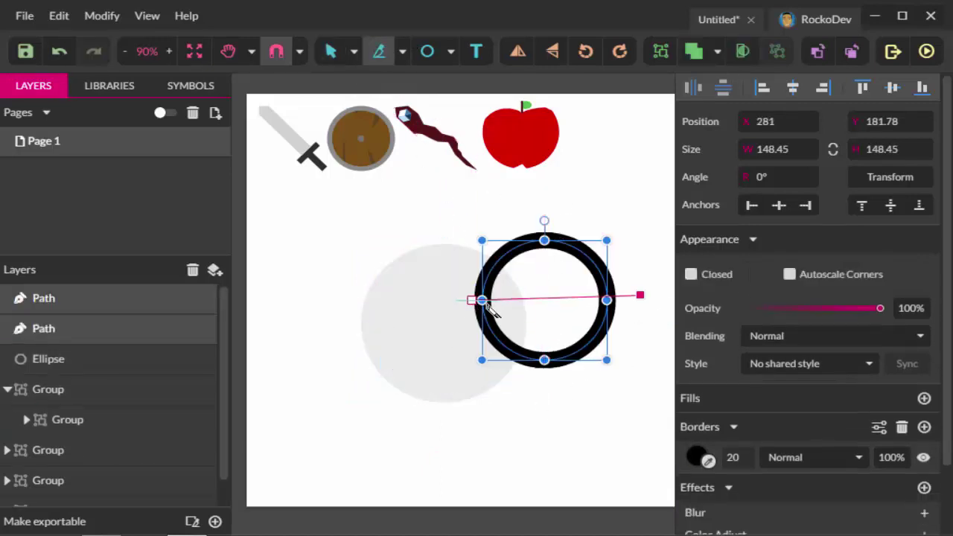
{"action": "left_click_drag", "start_coordinate": [638, 294], "coordinate": [476, 297]}
{"action": "key", "text": "v"}
{"action": "left_click", "coordinate": [525, 248]}
{"action": "key", "text": "Delete"}
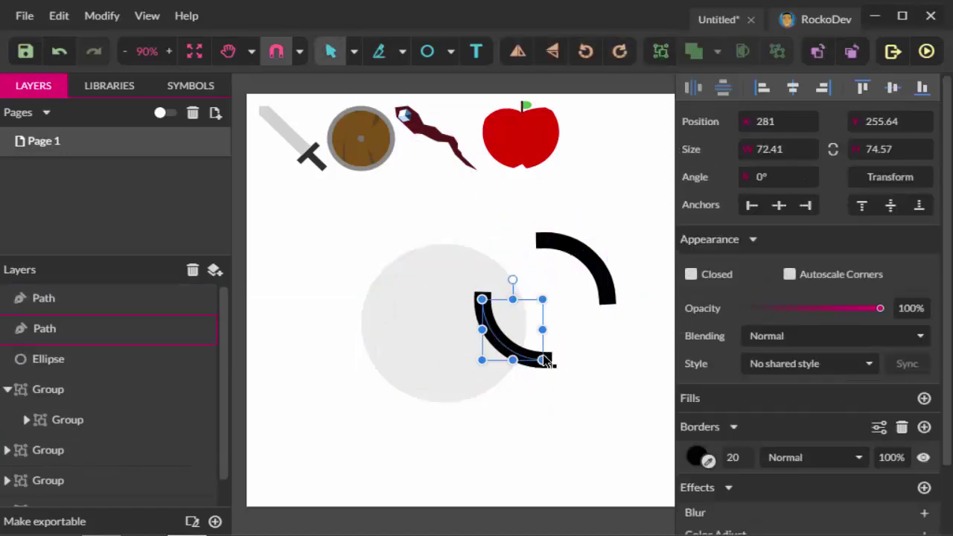
{"action": "left_click_drag", "start_coordinate": [521, 335], "coordinate": [484, 298]}
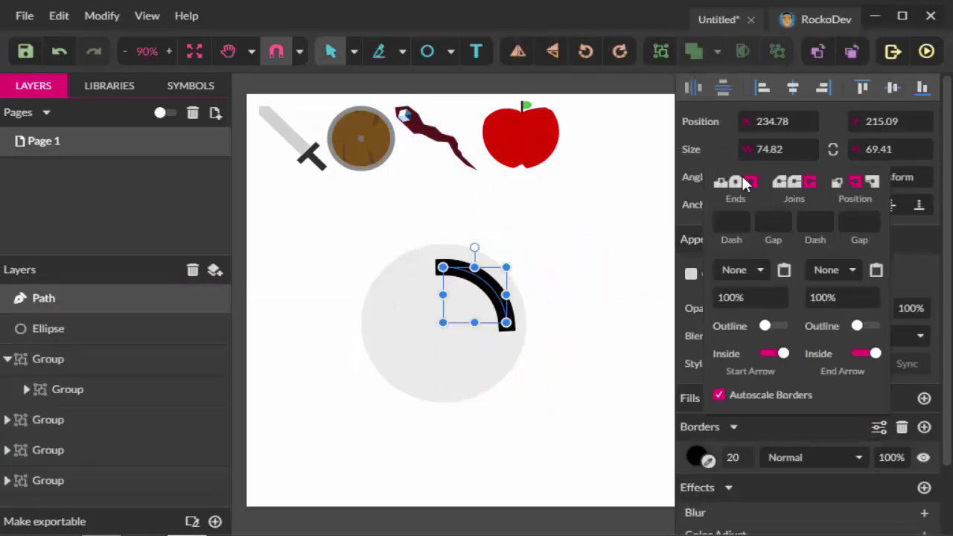
{"action": "left_click", "coordinate": [402, 349]}
- Give the circle a light teal fill and the arc a translucent white border
{"action": "left_click", "coordinate": [697, 467]}
{"action": "left_click", "coordinate": [798, 449]}
{"action": "left_click", "coordinate": [759, 202]}
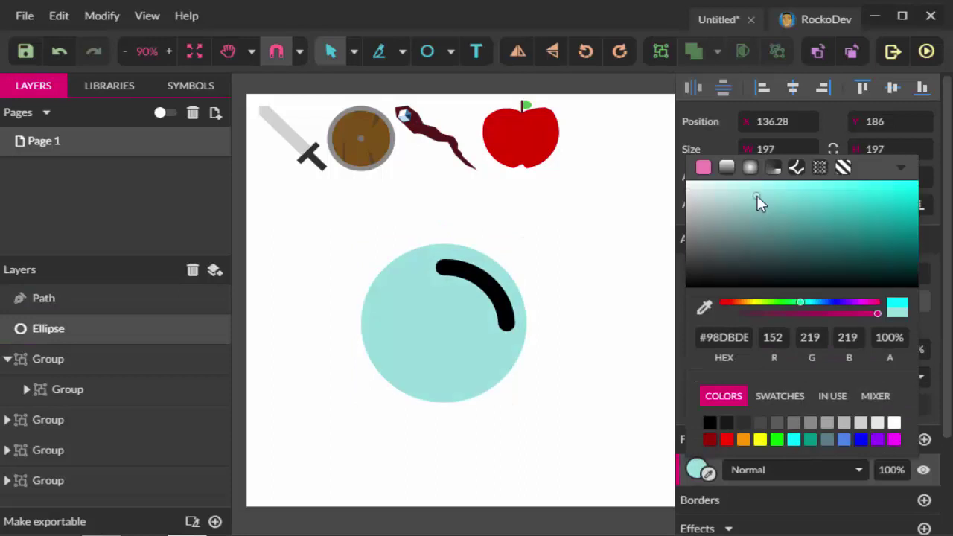
{"action": "left_click", "coordinate": [509, 309]}
{"action": "left_click", "coordinate": [696, 457]}
{"action": "left_click", "coordinate": [894, 411]}
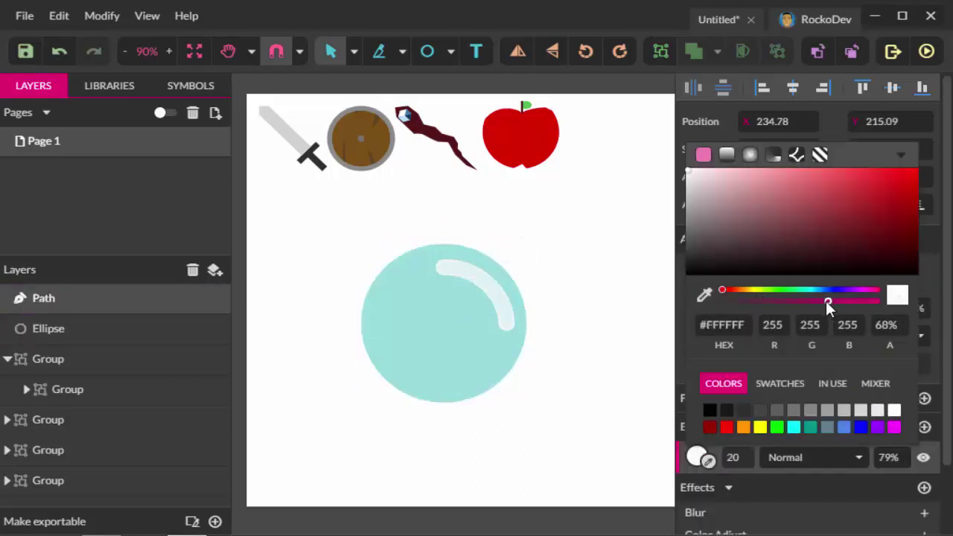
{"action": "left_click", "coordinate": [298, 400]}
- Group the bubble parts and shrink it into the top row beside the apple
{"action": "mouse_move", "coordinate": [298, 400]}
{"action": "left_mouse_down"}
{"action": "mouse_move", "coordinate": [534, 372]}
{"action": "mouse_move", "coordinate": [444, 322]}
{"action": "left_mouse_up"}
{"action": "key", "text": "ctrl+g"}
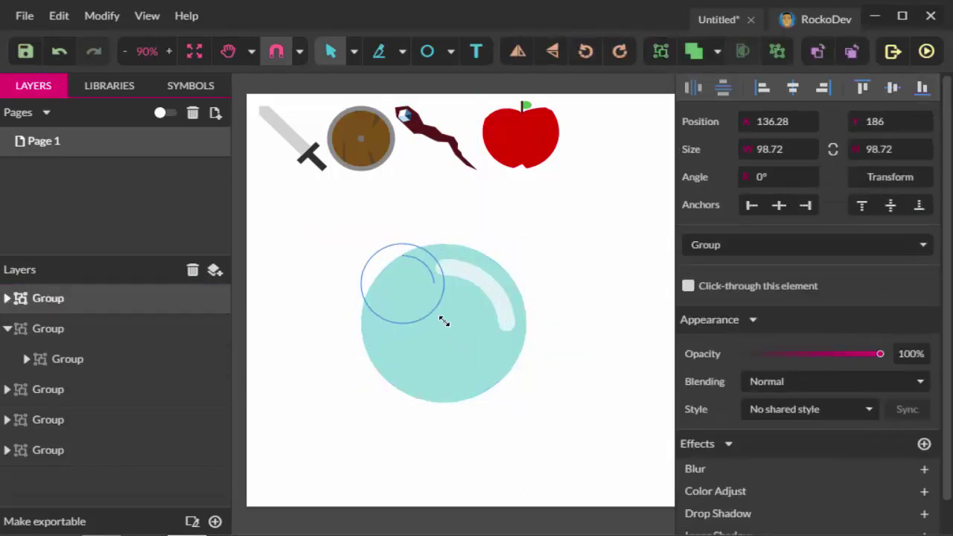
{"action": "left_click_drag", "start_coordinate": [404, 284], "coordinate": [597, 146]}
{"action": "left_click", "coordinate": [534, 147]}
{"action": "left_click", "coordinate": [629, 173]}
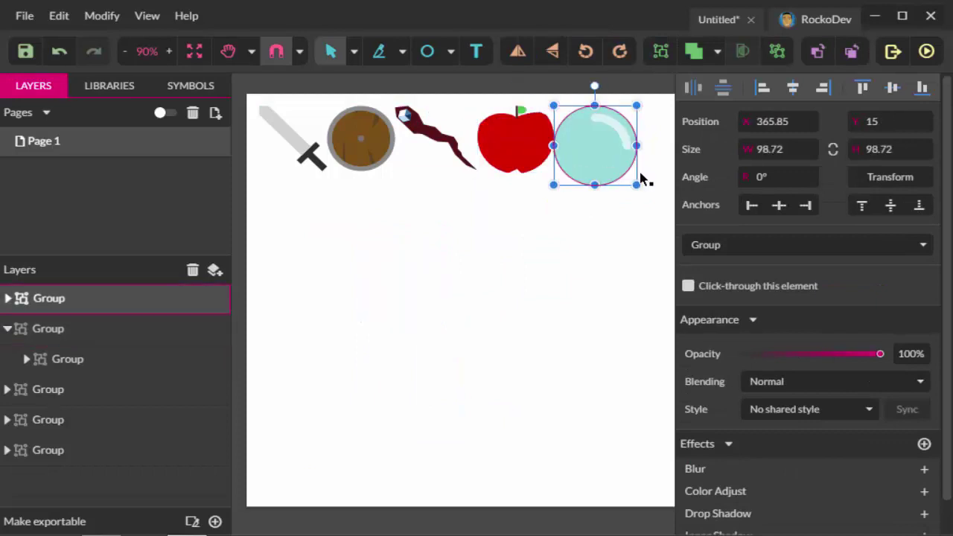
{"action": "left_click_drag", "start_coordinate": [637, 183], "coordinate": [624, 172]}
{"action": "left_click", "coordinate": [536, 149]}
{"action": "left_click", "coordinate": [575, 235]}
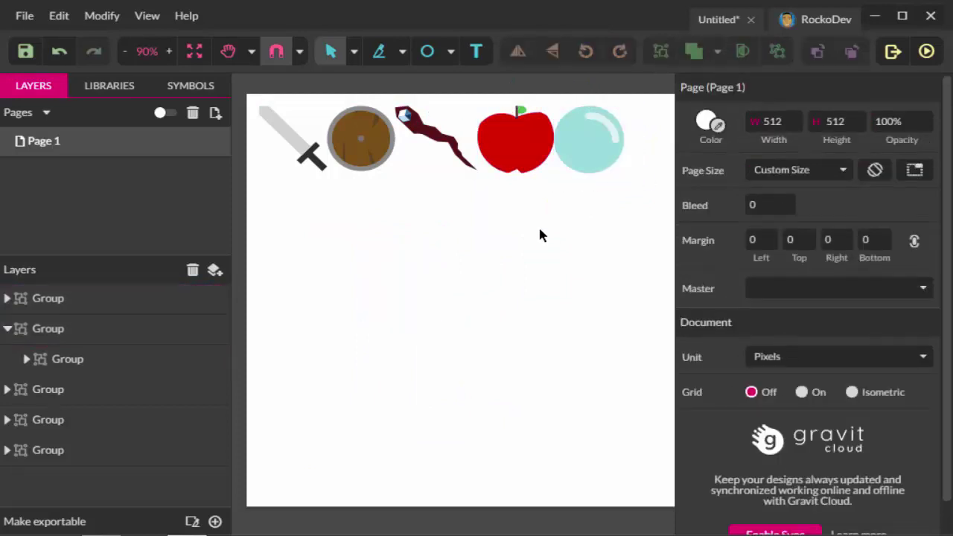
- Draw a thin rectangle arrow shaft with a triangle arrowhead at its tip
{"action": "left_click", "coordinate": [450, 50]}
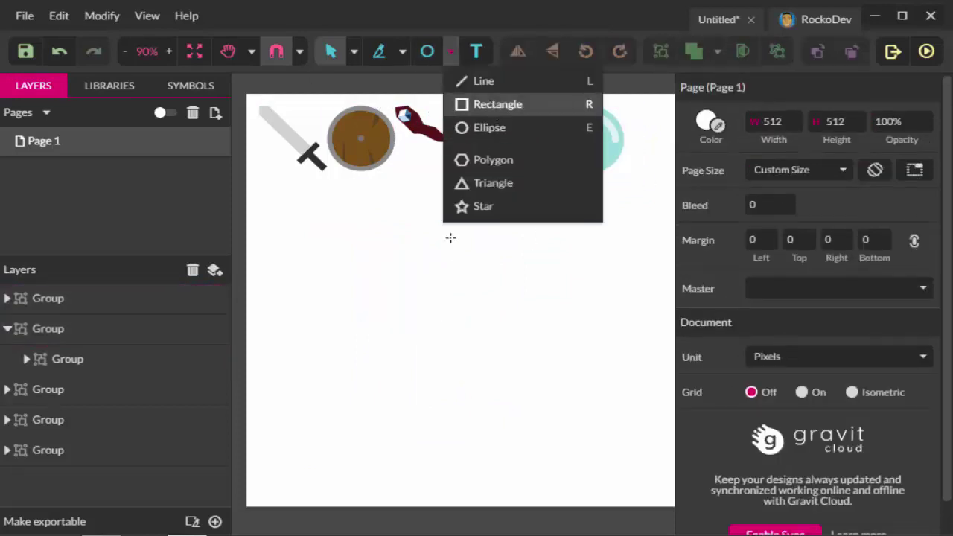
{"action": "left_click", "coordinate": [497, 105]}
{"action": "left_click_drag", "start_coordinate": [382, 330], "coordinate": [532, 335]}
{"action": "left_click", "coordinate": [451, 51]}
{"action": "left_click", "coordinate": [492, 182]}
{"action": "mouse_move", "coordinate": [435, 278]}
{"action": "left_mouse_down"}
{"action": "mouse_move", "coordinate": [461, 296]}
{"action": "mouse_move", "coordinate": [457, 274]}
{"action": "left_mouse_up"}
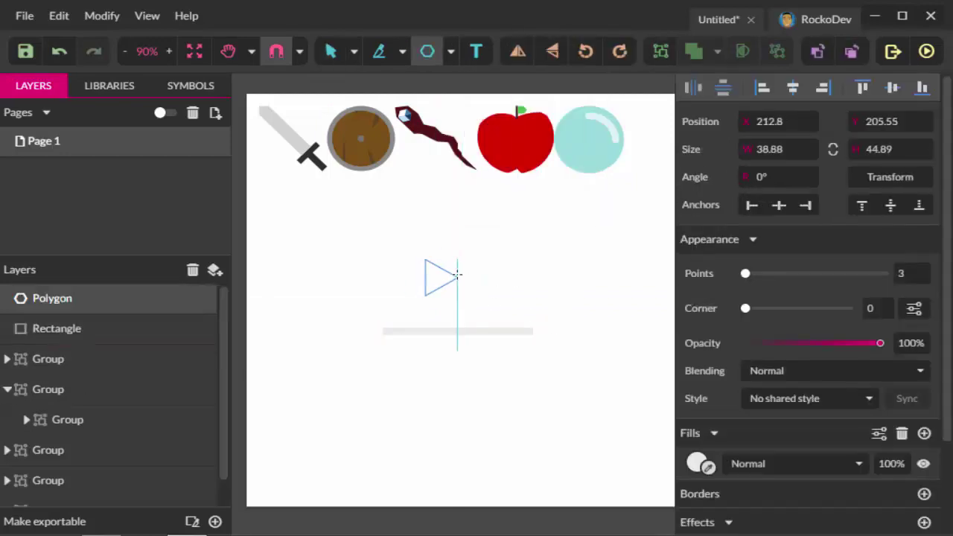
{"action": "left_click_drag", "start_coordinate": [560, 333], "coordinate": [550, 332]}
{"action": "left_click", "coordinate": [553, 318]}
- Add triangle fletchings at the tail end of the shaft
{"action": "left_click", "coordinate": [450, 50]}
{"action": "left_click", "coordinate": [493, 182]}
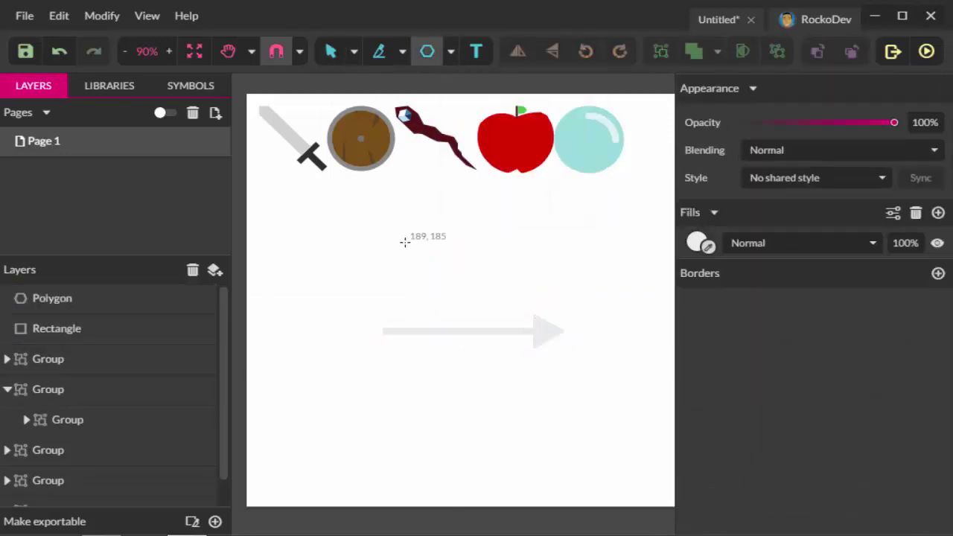
{"action": "left_click_drag", "start_coordinate": [404, 242], "coordinate": [387, 269]}
{"action": "key", "text": "ctrl+z"}
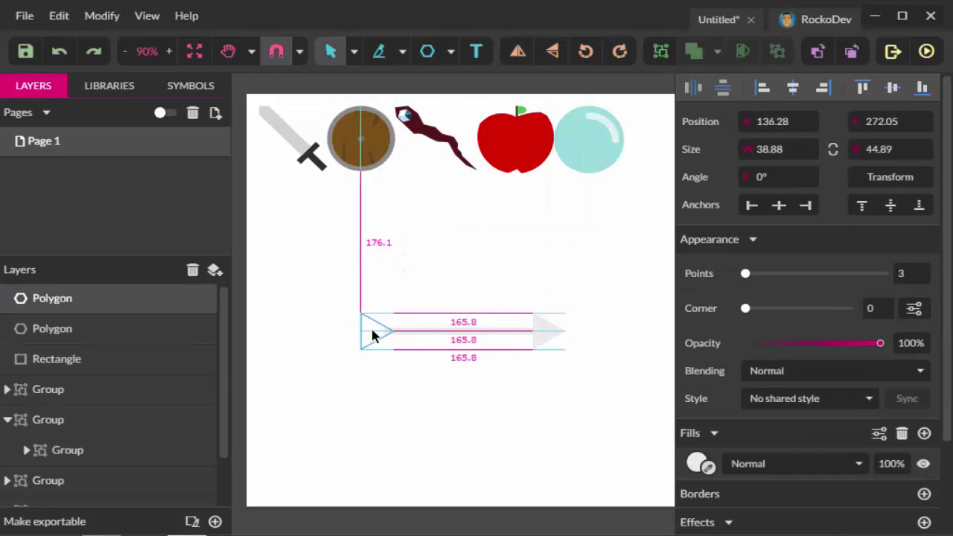
{"action": "left_click", "coordinate": [372, 335]}
{"action": "left_click", "coordinate": [450, 51]}
{"action": "left_click", "coordinate": [487, 185]}
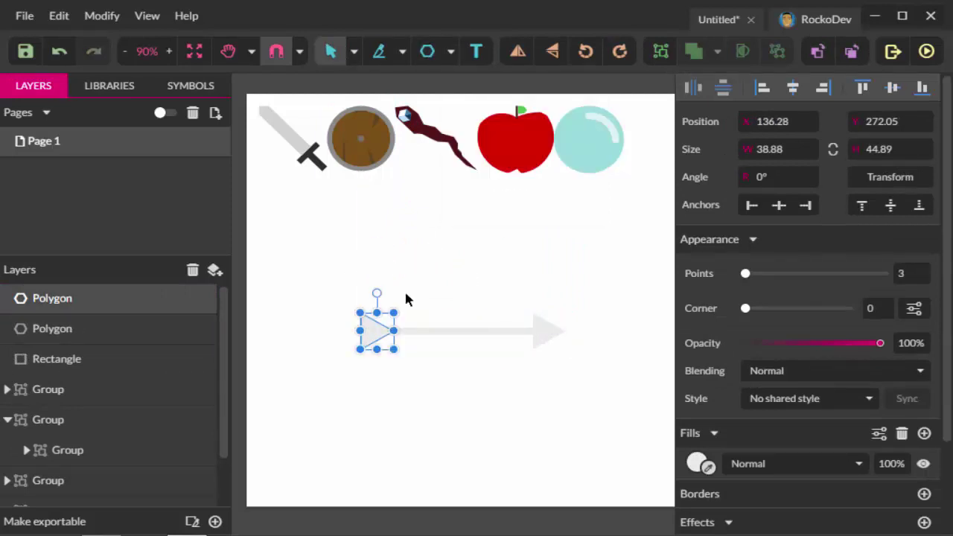
{"action": "left_click_drag", "start_coordinate": [372, 336], "coordinate": [362, 335]}
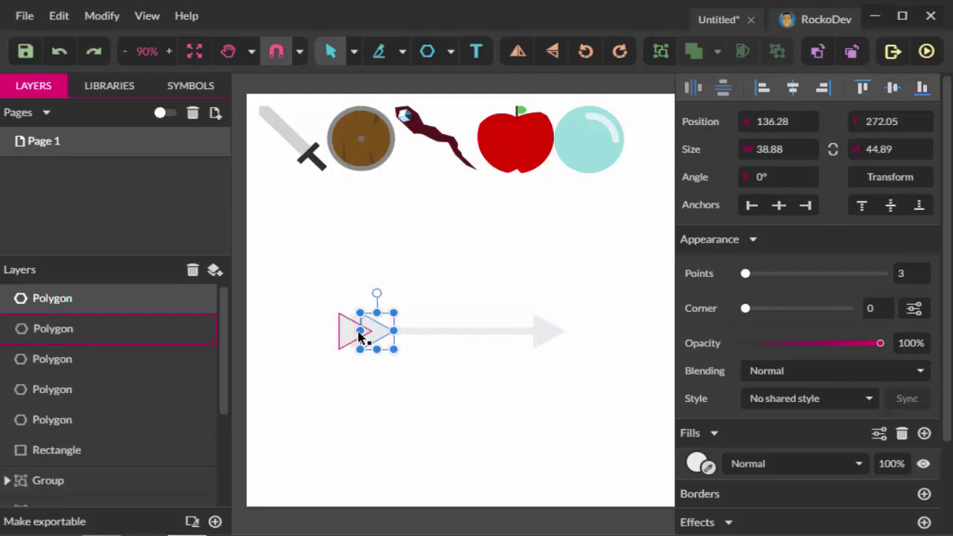
{"action": "left_click", "coordinate": [393, 285]}
- Fill the fletching triangles light grey
{"action": "mouse_move", "coordinate": [536, 351]}
{"action": "left_mouse_down"}
{"action": "mouse_move", "coordinate": [326, 290]}
{"action": "mouse_move", "coordinate": [394, 357]}
{"action": "left_mouse_up"}
{"action": "left_click", "coordinate": [461, 331], "text": "shift"}
{"action": "left_click", "coordinate": [893, 88]}
{"action": "left_click", "coordinate": [347, 294]}
{"action": "left_click", "coordinate": [698, 463]}
{"action": "left_click", "coordinate": [779, 222]}
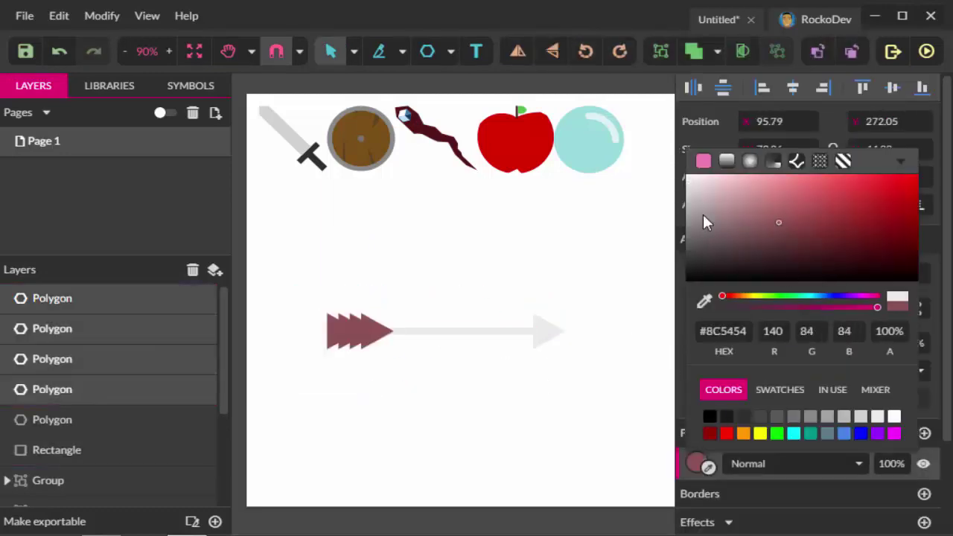
{"action": "left_click", "coordinate": [706, 222]}
- Bring the shaft to front, colour it dark brown, and the arrowhead dark grey
{"action": "left_click", "coordinate": [521, 301]}
{"action": "right_click", "coordinate": [499, 332]}
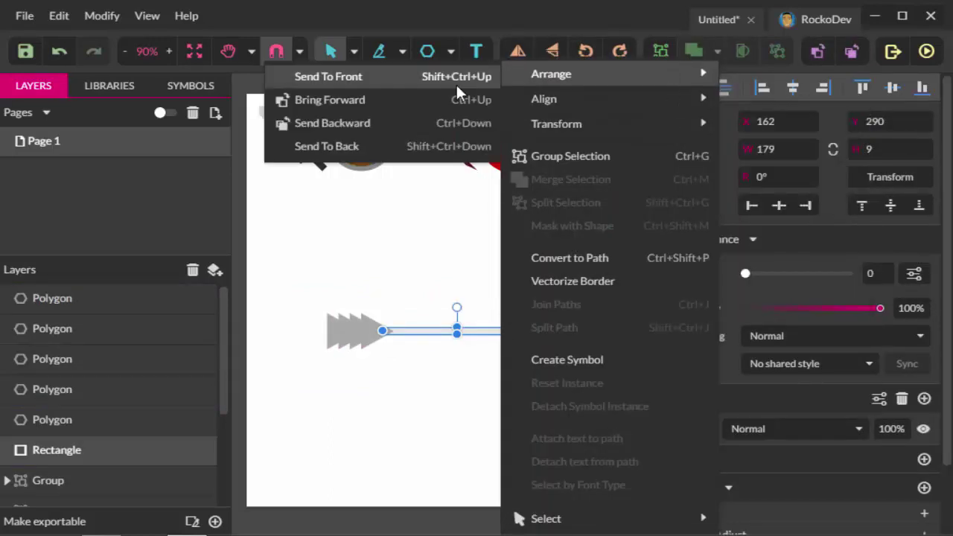
{"action": "left_click", "coordinate": [456, 77]}
{"action": "left_click", "coordinate": [698, 427]}
{"action": "left_click", "coordinate": [793, 223]}
{"action": "left_click", "coordinate": [549, 330]}
{"action": "left_click", "coordinate": [698, 461]}
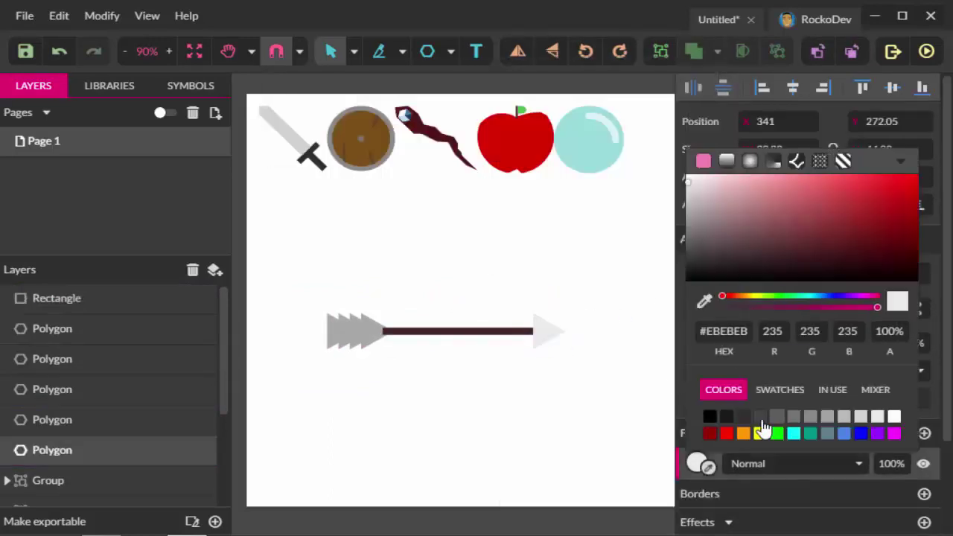
{"action": "left_click", "coordinate": [777, 416]}
{"action": "left_click", "coordinate": [544, 305]}
- Group the arrow, rotate it diagonally, and shrink it below the sword
{"action": "left_click_drag", "start_coordinate": [305, 294], "coordinate": [394, 356]}
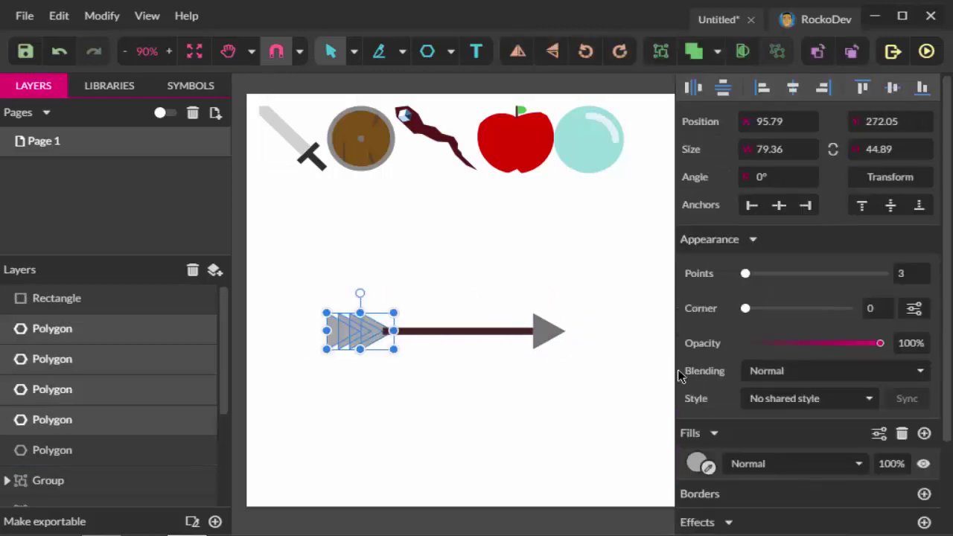
{"action": "left_click", "coordinate": [698, 463]}
{"action": "left_click_drag", "start_coordinate": [670, 305], "coordinate": [316, 359]}
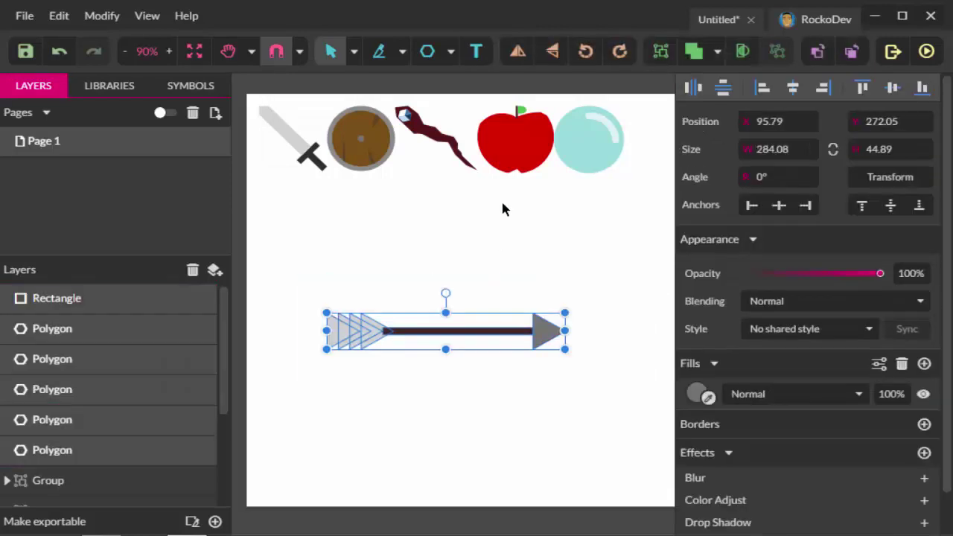
{"action": "left_click", "coordinate": [658, 49]}
{"action": "mouse_move", "coordinate": [445, 293]}
{"action": "left_mouse_down"}
{"action": "mouse_move", "coordinate": [419, 351]}
{"action": "mouse_move", "coordinate": [356, 274]}
{"action": "left_mouse_up"}
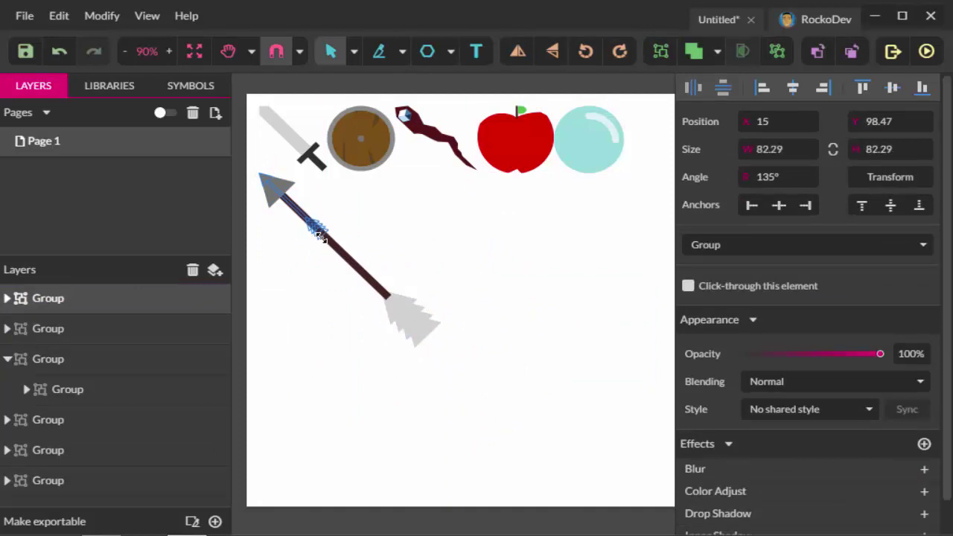
{"action": "left_click_drag", "start_coordinate": [318, 237], "coordinate": [321, 234]}
{"action": "left_click", "coordinate": [428, 265]}
- Draw a curved bow path with the Pen tool and fill it dark red
{"action": "left_click", "coordinate": [450, 52]}
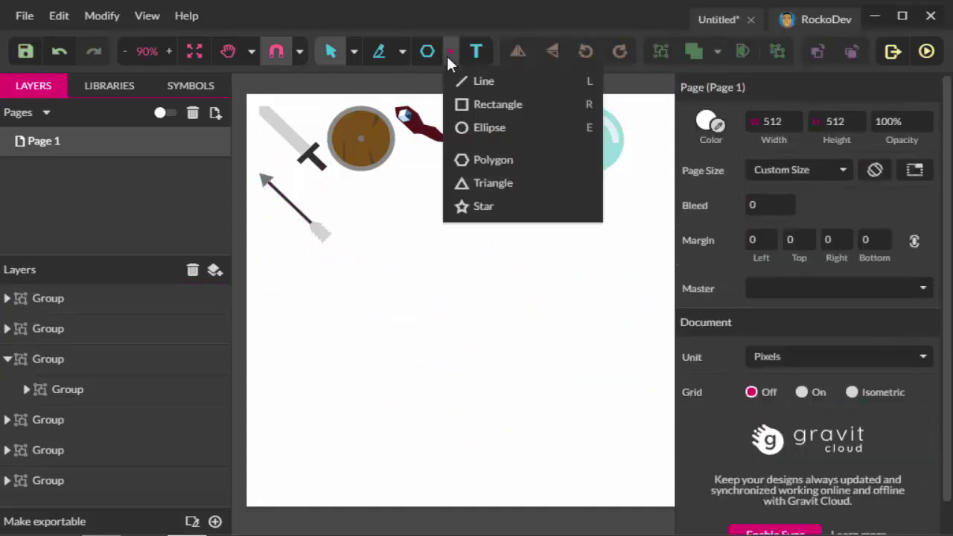
{"action": "left_click", "coordinate": [378, 51]}
{"action": "left_click", "coordinate": [458, 236]}
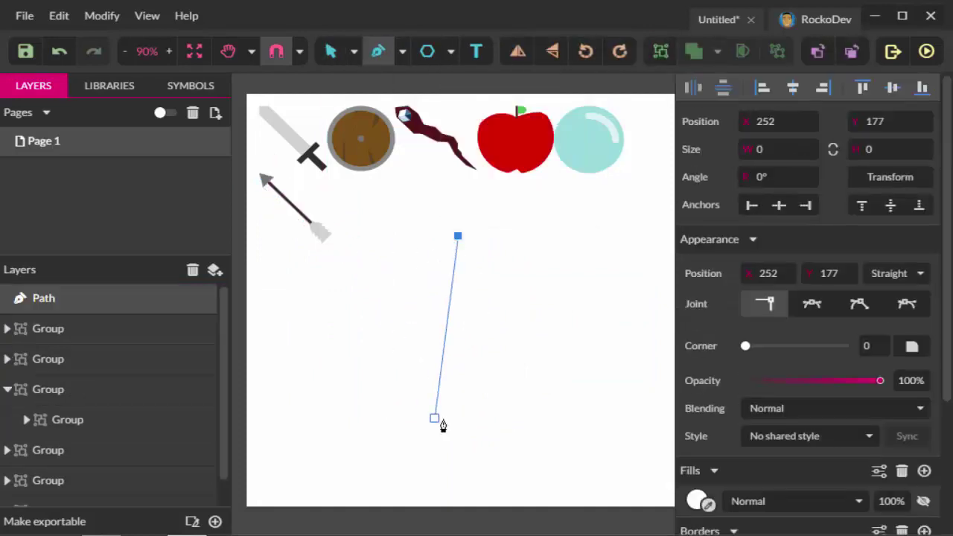
{"action": "mouse_move", "coordinate": [515, 527]}
{"action": "left_mouse_down"}
{"action": "mouse_move", "coordinate": [550, 533]}
{"action": "mouse_move", "coordinate": [551, 524]}
{"action": "left_mouse_up"}
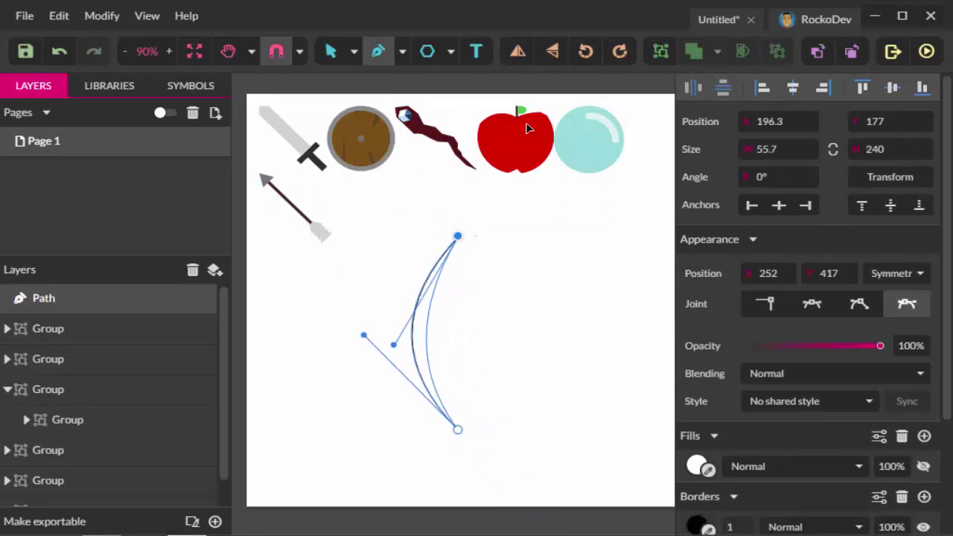
{"action": "left_click", "coordinate": [331, 51]}
{"action": "left_click", "coordinate": [700, 466]}
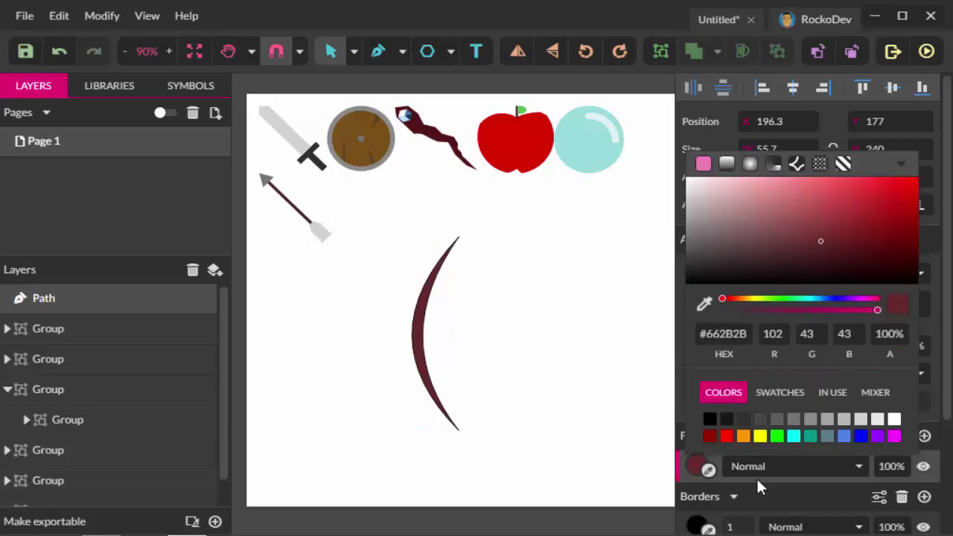
{"action": "left_click", "coordinate": [869, 523]}
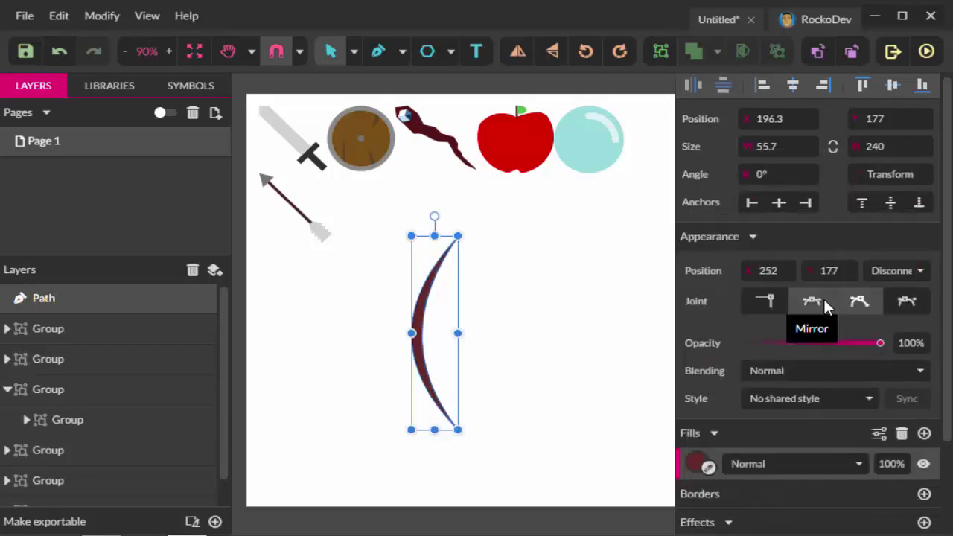
{"action": "left_click", "coordinate": [811, 300]}
{"action": "key", "text": "ctrl+z"}
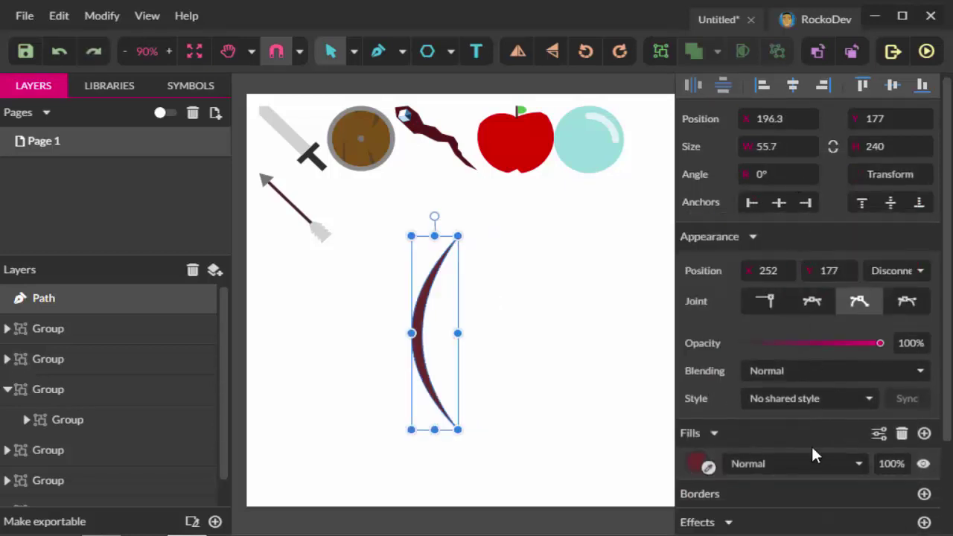
{"action": "left_click", "coordinate": [454, 252]}
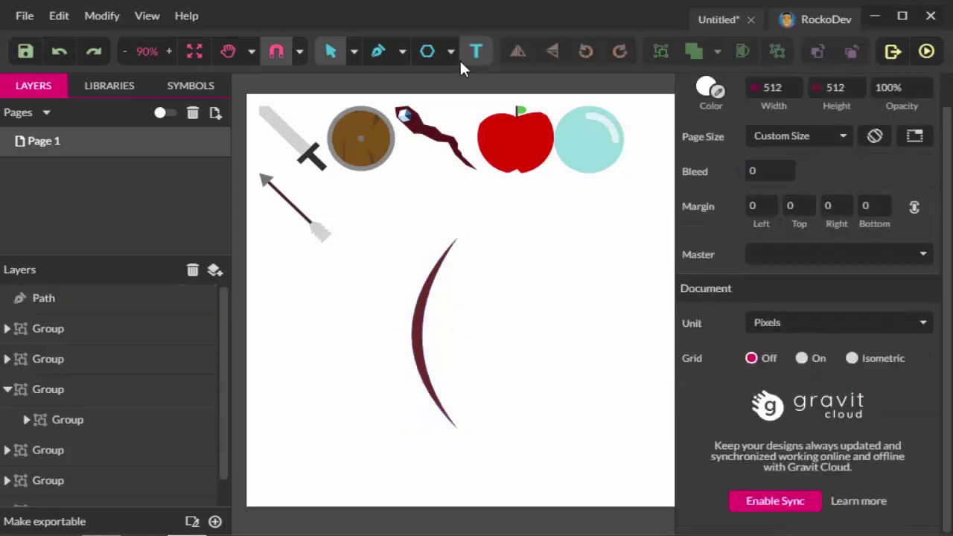
- Add a thin, unfilled bowstring path starting at the bow's top tip
{"action": "key", "text": "p"}
{"action": "left_click", "coordinate": [457, 236]}
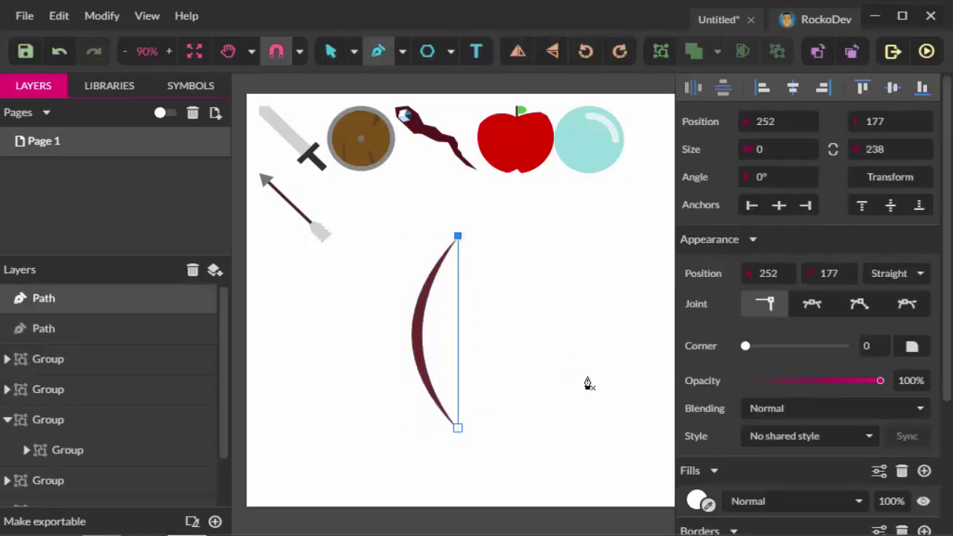
{"action": "left_click", "coordinate": [901, 470]}
{"action": "key", "text": "Escape"}
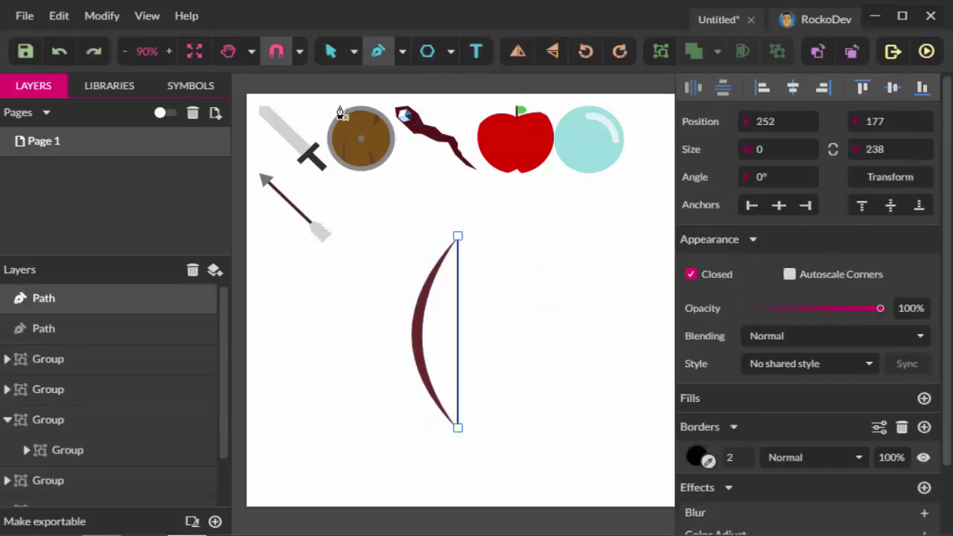
{"action": "key", "text": "v"}
- Group the bow and string, rotate them -45°, and shrink them beside the arrow
{"action": "left_click_drag", "start_coordinate": [493, 251], "coordinate": [395, 439]}
{"action": "key", "text": "ctrl+g"}
{"action": "mouse_move", "coordinate": [434, 216]}
{"action": "left_mouse_down"}
{"action": "mouse_move", "coordinate": [456, 308]}
{"action": "mouse_move", "coordinate": [410, 200]}
{"action": "left_mouse_up"}
{"action": "mouse_move", "coordinate": [317, 293]}
{"action": "left_mouse_down"}
{"action": "mouse_move", "coordinate": [390, 237]}
{"action": "mouse_move", "coordinate": [425, 187]}
{"action": "mouse_move", "coordinate": [367, 191]}
{"action": "left_mouse_up"}
{"action": "mouse_move", "coordinate": [451, 179]}
{"action": "left_mouse_down"}
{"action": "mouse_move", "coordinate": [395, 168]}
{"action": "mouse_move", "coordinate": [372, 191]}
{"action": "mouse_move", "coordinate": [404, 202]}
{"action": "left_mouse_up"}
{"action": "left_click", "coordinate": [534, 290]}
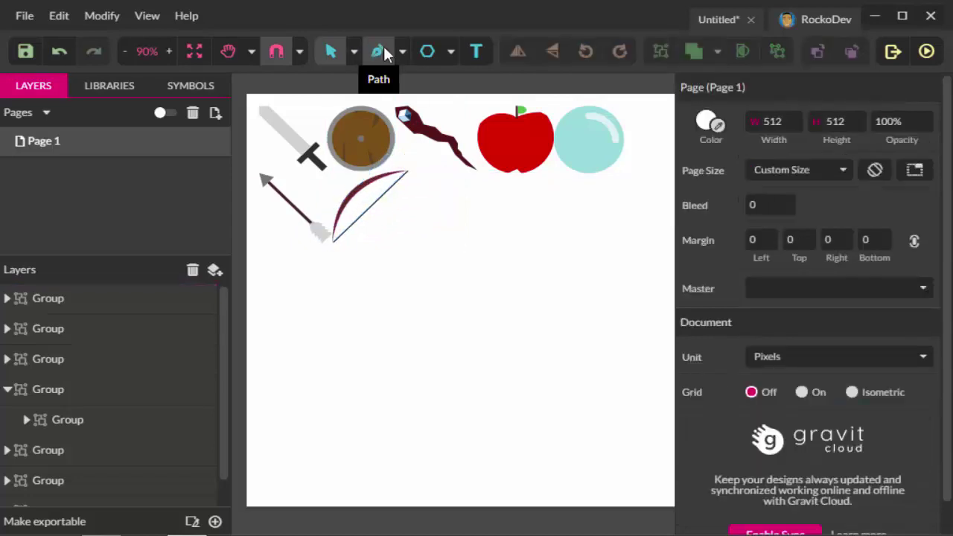
- Duplicate the bubble's white highlight onto the apple and group the two
{"action": "double_click", "coordinate": [602, 123]}
{"action": "key", "text": "ctrl+d"}
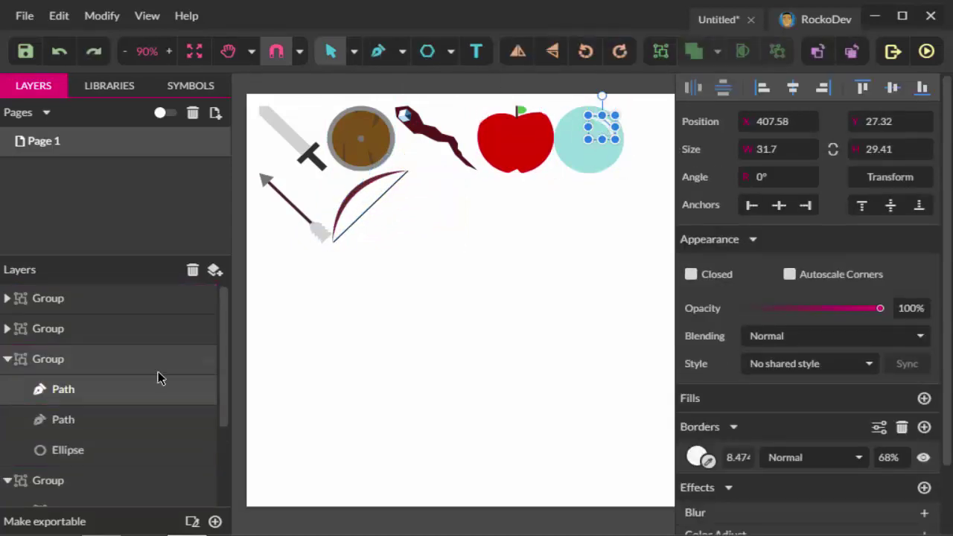
{"action": "left_click_drag", "start_coordinate": [157, 387], "coordinate": [253, 278]}
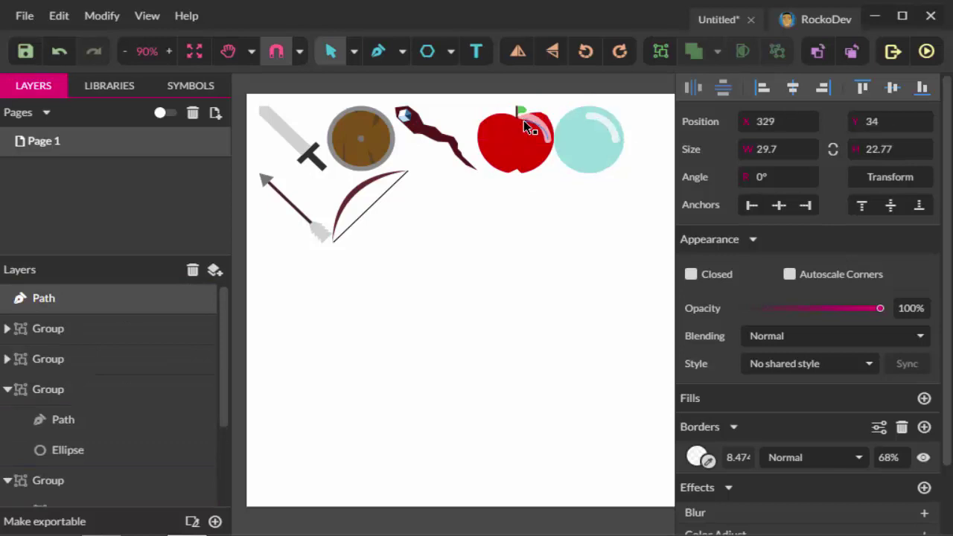
{"action": "left_click", "coordinate": [603, 228]}
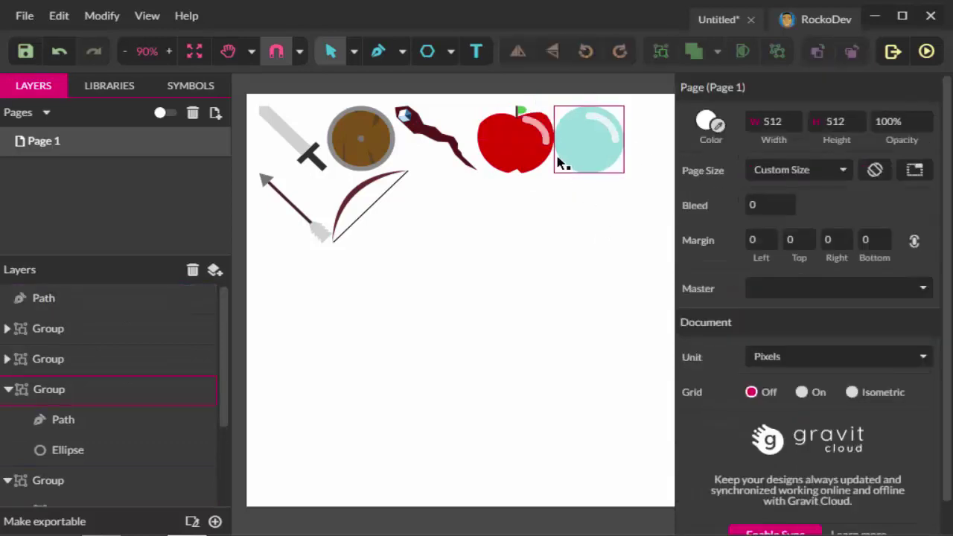
{"action": "key", "text": "ctrl+g"}
{"action": "left_click", "coordinate": [534, 226]}
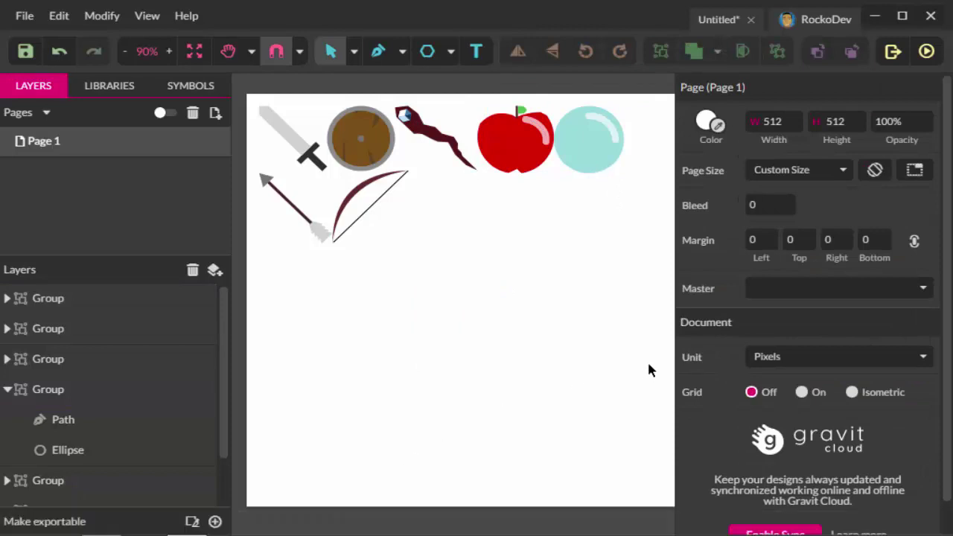
- Draw the crystal's front face and fill it magenta
{"action": "left_click", "coordinate": [372, 53]}
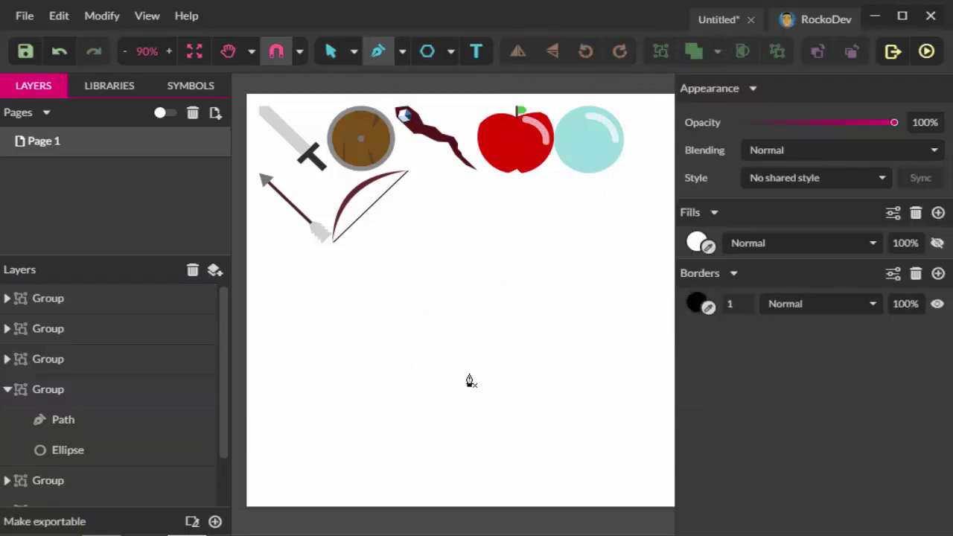
{"action": "left_click", "coordinate": [449, 378]}
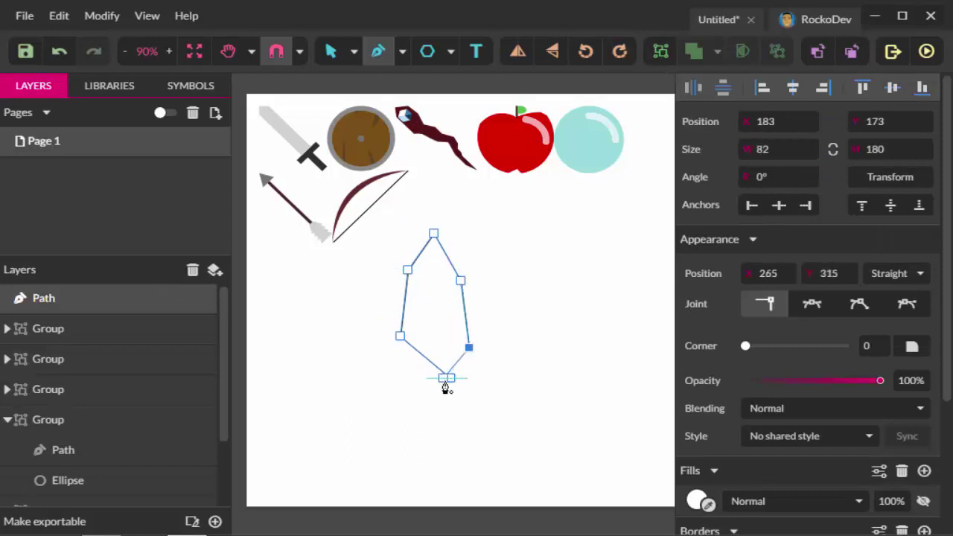
{"action": "scroll", "coordinate": [774, 503], "scroll_direction": "down", "scroll_amount": 2}
{"action": "scroll", "coordinate": [895, 443], "scroll_direction": "down", "scroll_amount": 2}
{"action": "left_click", "coordinate": [696, 410]}
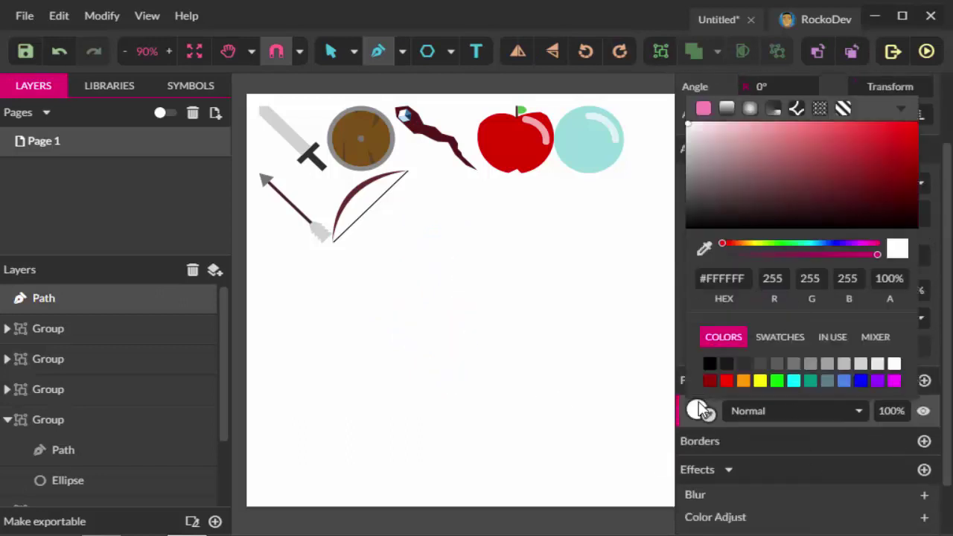
{"action": "left_click", "coordinate": [894, 380]}
{"action": "left_click", "coordinate": [433, 235]}
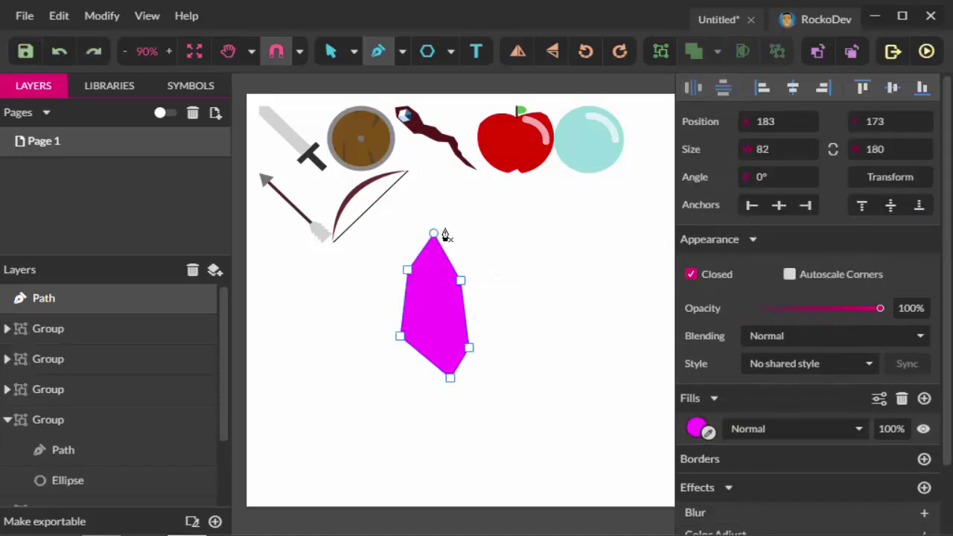
- Add a borderless top facet with a purple fill
{"action": "key", "text": "Escape"}
{"action": "left_click", "coordinate": [433, 234]}
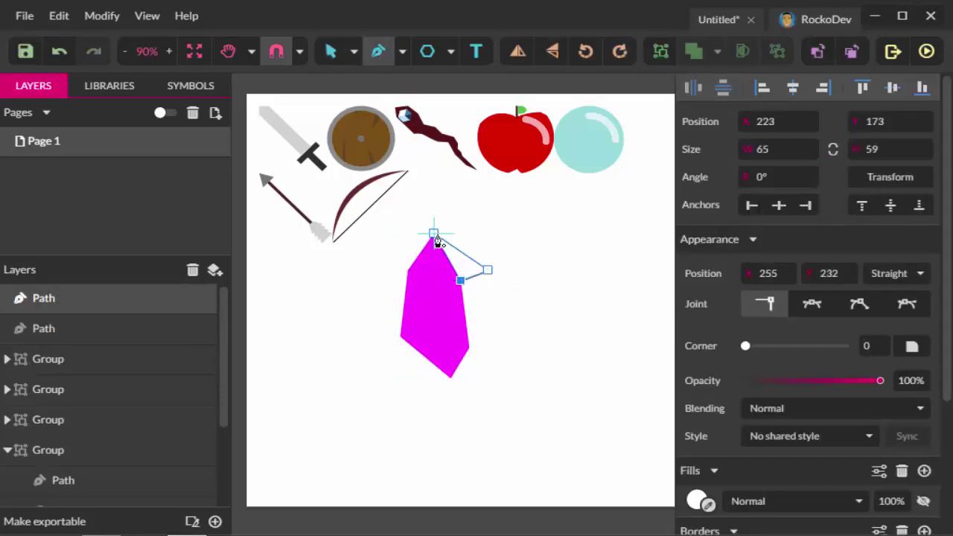
{"action": "left_click", "coordinate": [331, 51]}
{"action": "left_click", "coordinate": [457, 308]}
{"action": "left_click", "coordinate": [478, 272]}
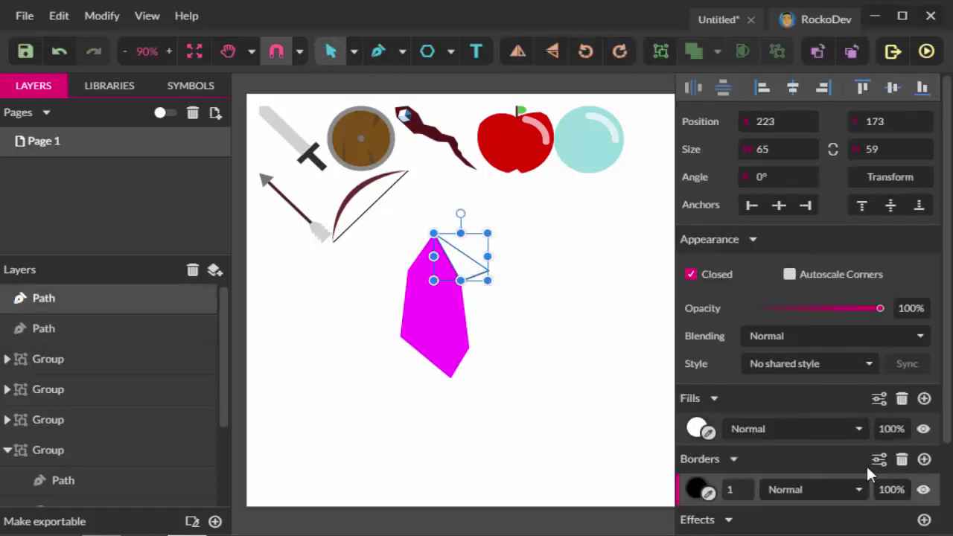
{"action": "left_click", "coordinate": [901, 459]}
{"action": "left_click", "coordinate": [698, 428]}
{"action": "key", "text": "Escape"}
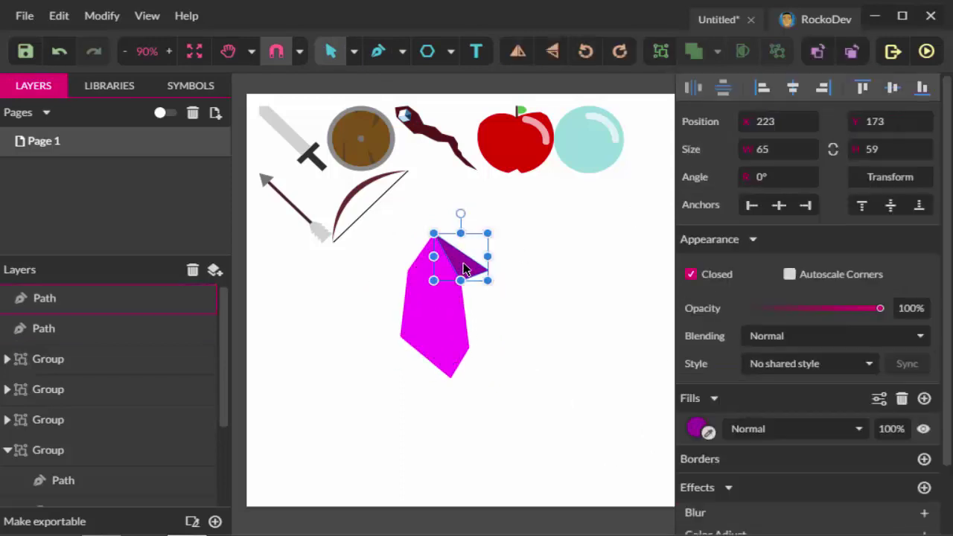
{"action": "key", "text": "Escape"}
- Draw the four-cornered right-side facet of the crystal
{"action": "key", "text": "p"}
{"action": "left_click", "coordinate": [487, 269]}
{"action": "left_click", "coordinate": [515, 324]}
{"action": "left_click", "coordinate": [499, 347]}
{"action": "left_click", "coordinate": [468, 347]}
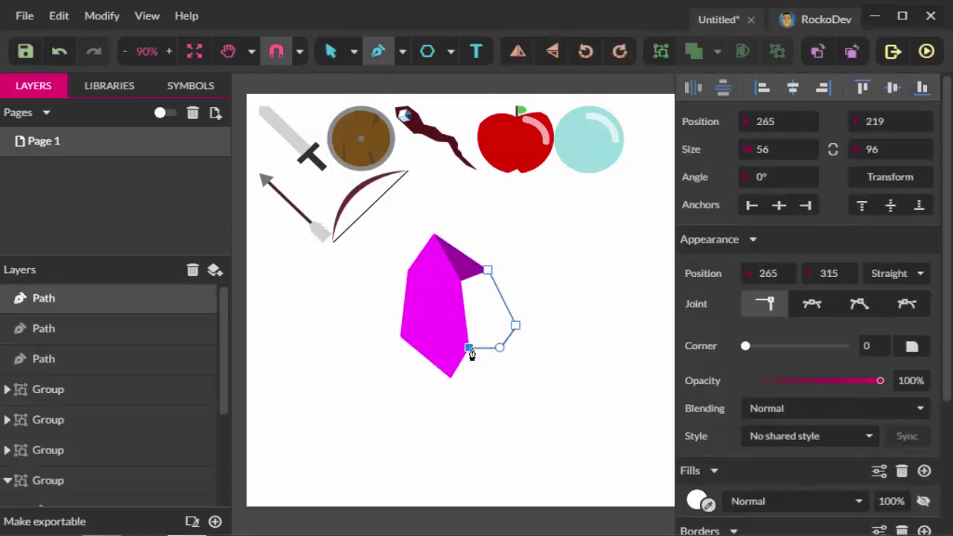
{"action": "left_click", "coordinate": [332, 51]}
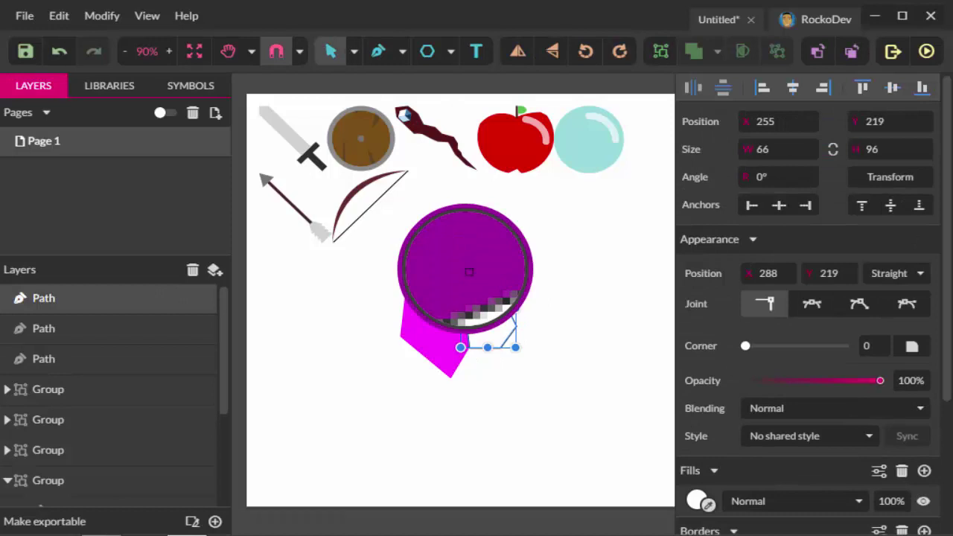
- Colour the right facet a darker purple and the top facet a medium purple
{"action": "left_click", "coordinate": [697, 501]}
{"action": "mouse_move", "coordinate": [845, 252]}
{"action": "left_mouse_down"}
{"action": "mouse_move", "coordinate": [803, 233]}
{"action": "mouse_move", "coordinate": [901, 305]}
{"action": "mouse_move", "coordinate": [901, 275]}
{"action": "left_mouse_up"}
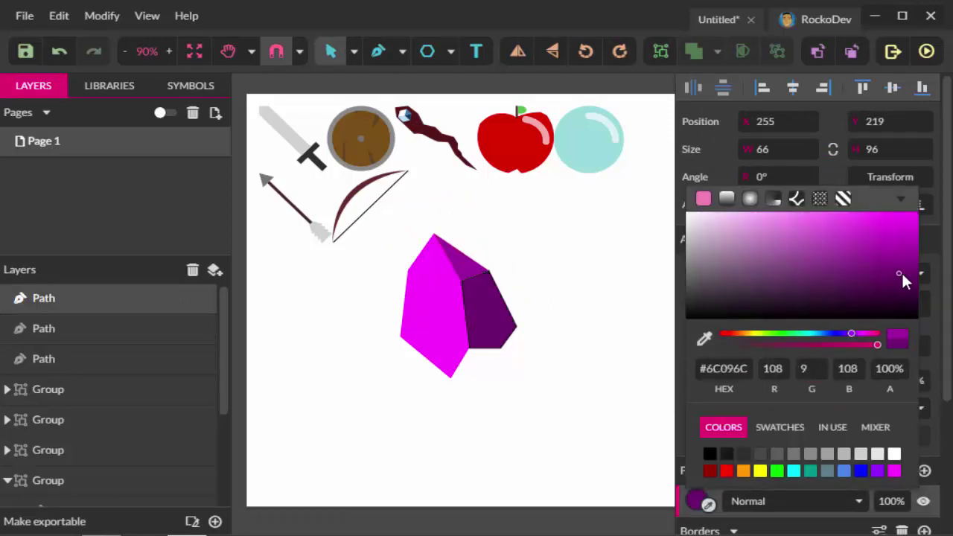
{"action": "left_click_drag", "start_coordinate": [827, 264], "coordinate": [900, 245]}
{"action": "left_click", "coordinate": [450, 250]}
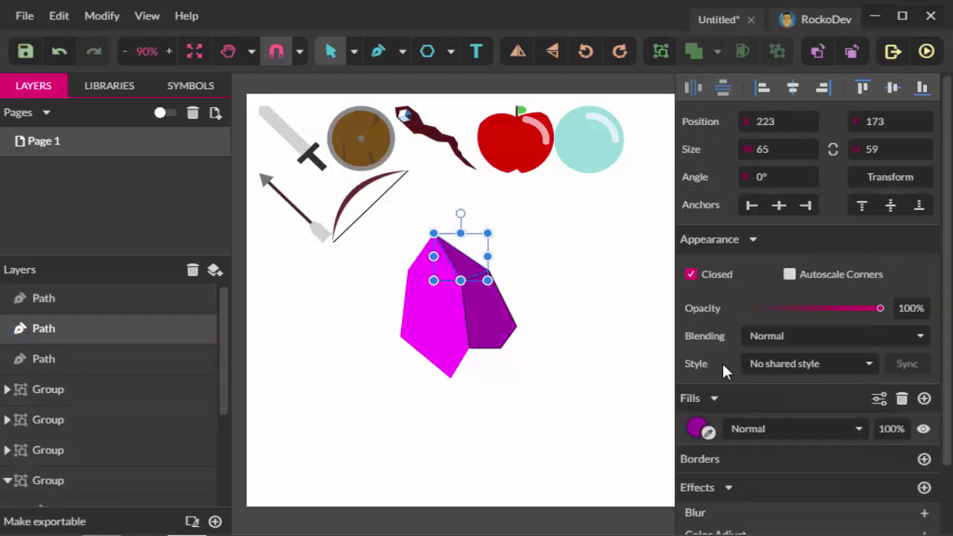
{"action": "left_click", "coordinate": [695, 428]}
{"action": "left_click", "coordinate": [904, 173]}
{"action": "left_click", "coordinate": [568, 334]}
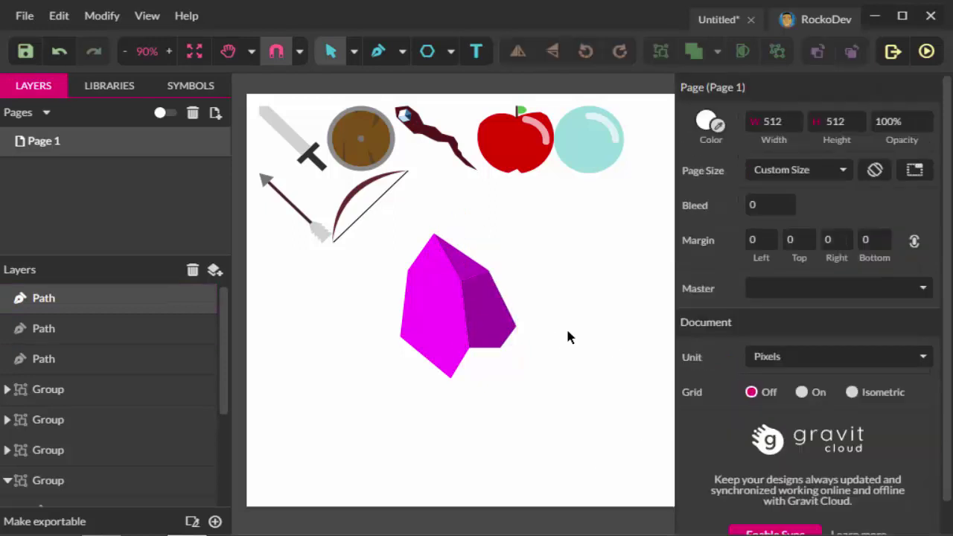
- Add a dark purple bottom facet at the crystal's lowest point
{"action": "key", "text": "p"}
{"action": "left_click", "coordinate": [449, 378]}
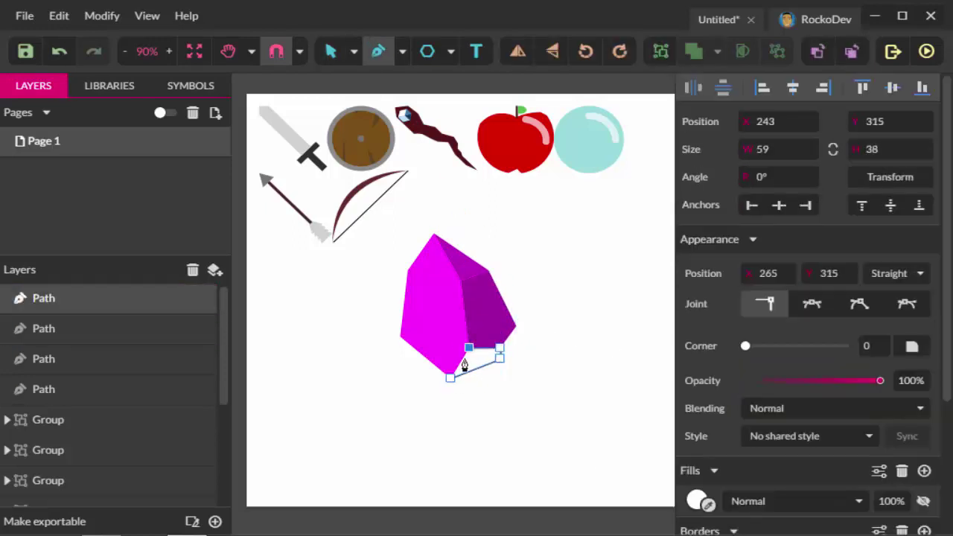
{"action": "key", "text": "Escape"}
{"action": "scroll", "coordinate": [819, 447], "scroll_direction": "down", "scroll_amount": 1}
{"action": "left_click", "coordinate": [902, 489]}
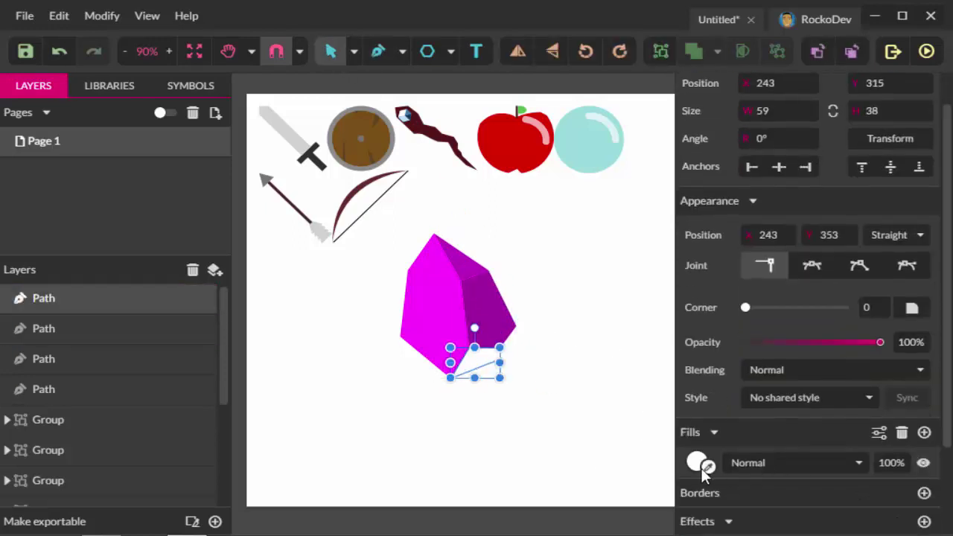
{"action": "left_click", "coordinate": [696, 462]}
{"action": "left_click", "coordinate": [899, 246]}
{"action": "left_click", "coordinate": [559, 311]}
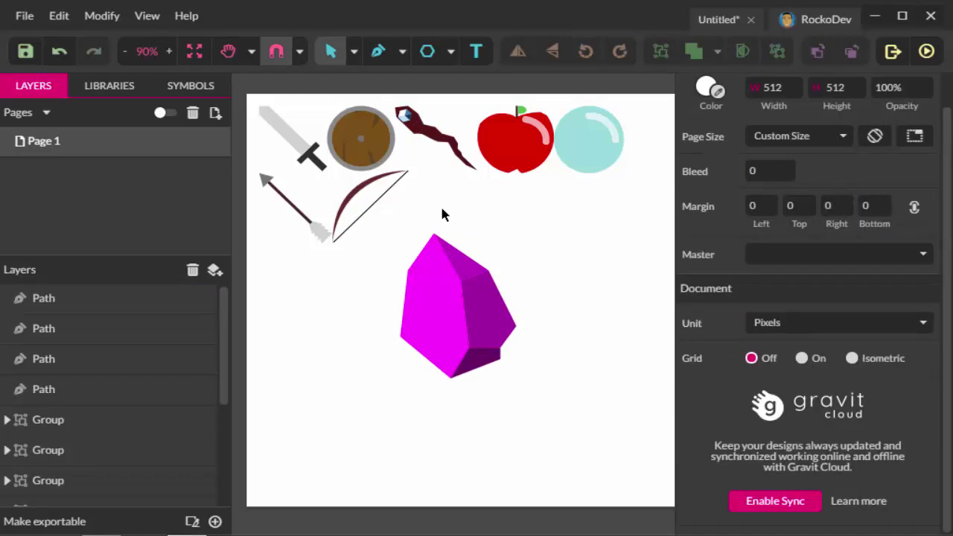
- Add a very dark purple lower-right facet, then select all crystal facets
{"action": "key", "text": "p"}
{"action": "left_click", "coordinate": [499, 347]}
{"action": "left_click", "coordinate": [514, 325]}
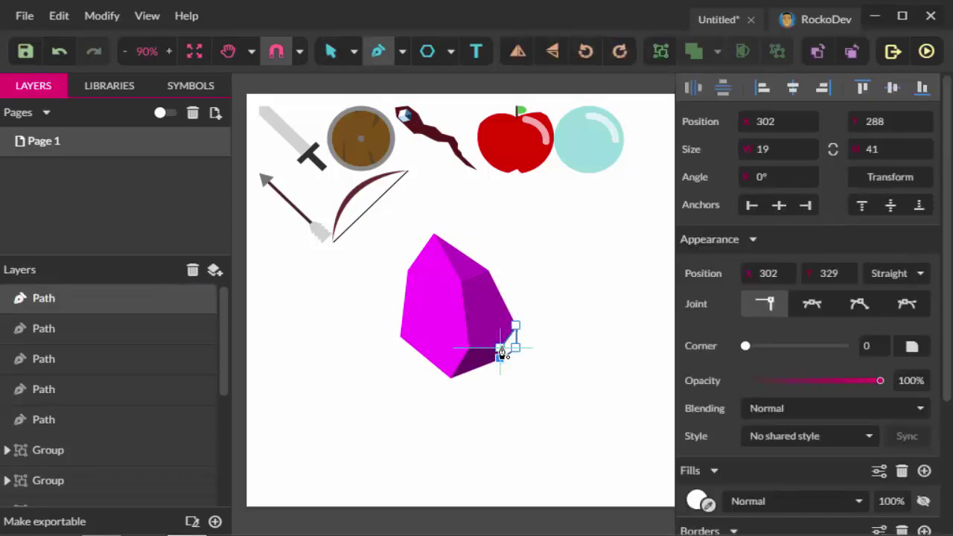
{"action": "left_click", "coordinate": [500, 348]}
{"action": "left_click", "coordinate": [696, 464]}
{"action": "left_click", "coordinate": [894, 435]}
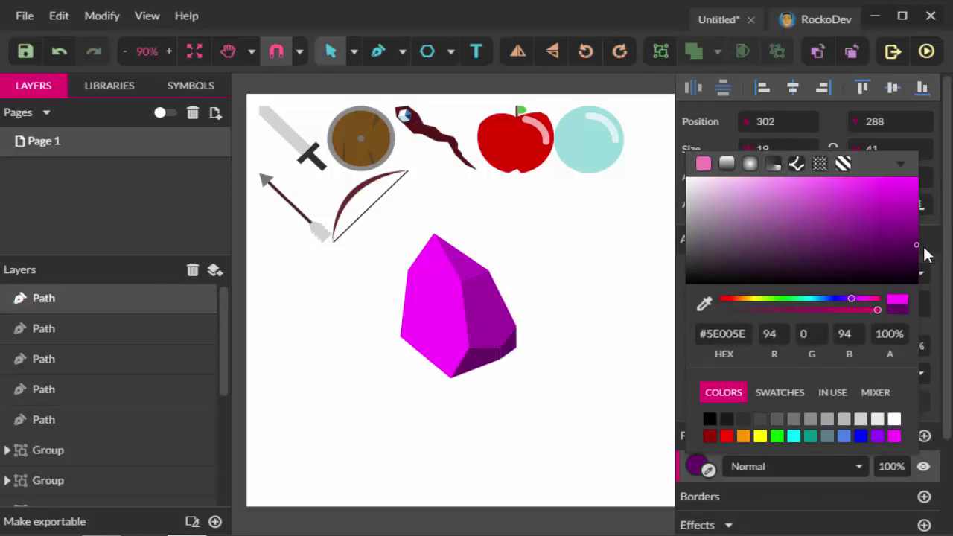
{"action": "left_click", "coordinate": [526, 289]}
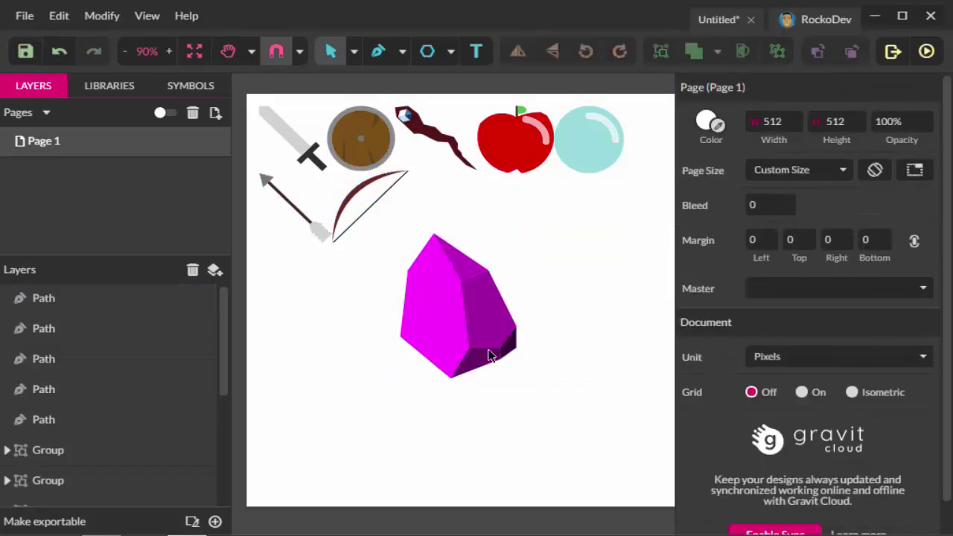
{"action": "left_click_drag", "start_coordinate": [385, 233], "coordinate": [558, 334]}
{"action": "left_click", "coordinate": [588, 267]}
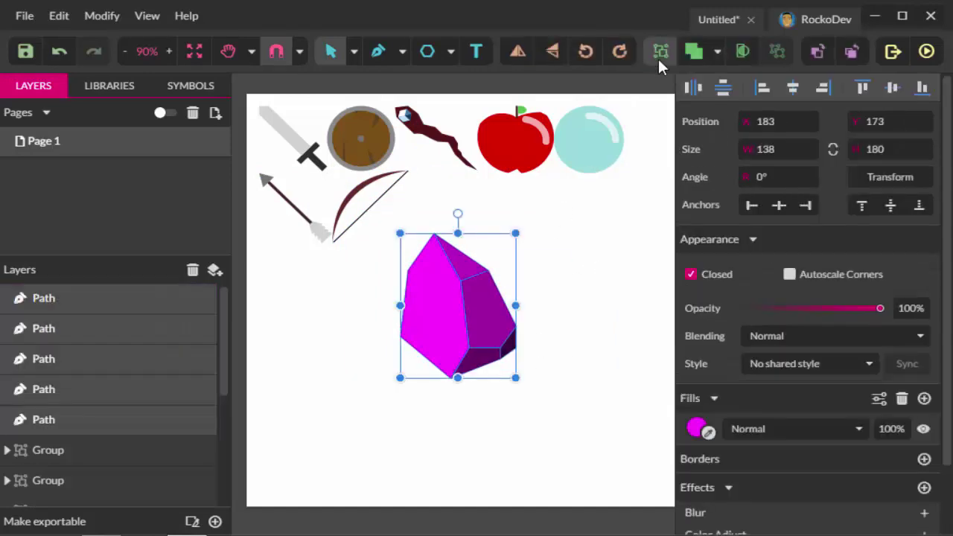
- Group the crystal facets and place a small copy down-left of the crystal
{"action": "left_click", "coordinate": [659, 51]}
{"action": "left_click", "coordinate": [472, 291]}
{"action": "mouse_move", "coordinate": [472, 291]}
{"action": "left_mouse_down"}
{"action": "mouse_move", "coordinate": [457, 443]}
{"action": "mouse_move", "coordinate": [446, 398]}
{"action": "mouse_move", "coordinate": [398, 380]}
{"action": "left_mouse_up"}
{"action": "key", "text": "Escape"}
{"action": "left_click", "coordinate": [398, 380]}
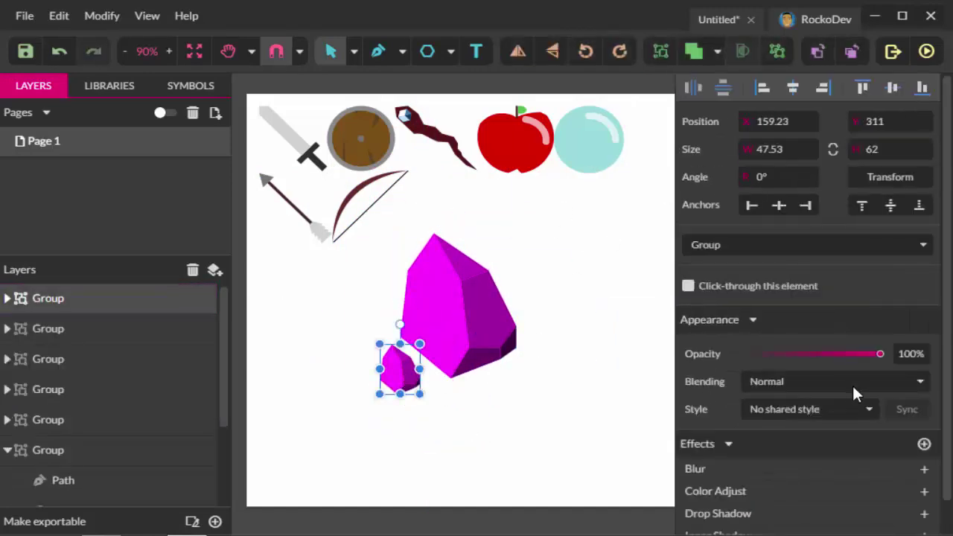
- Keep Normal blending and add Color Adjust with Saturation -100 and lower Brightness
{"action": "left_click", "coordinate": [851, 381]}
{"action": "key", "text": "Down"}
{"action": "key", "text": "Down"}
{"action": "key", "text": "Down"}
{"action": "key", "text": "Return"}
{"action": "left_click", "coordinate": [811, 381]}
{"action": "left_click", "coordinate": [774, 185]}
{"action": "left_click", "coordinate": [819, 381]}
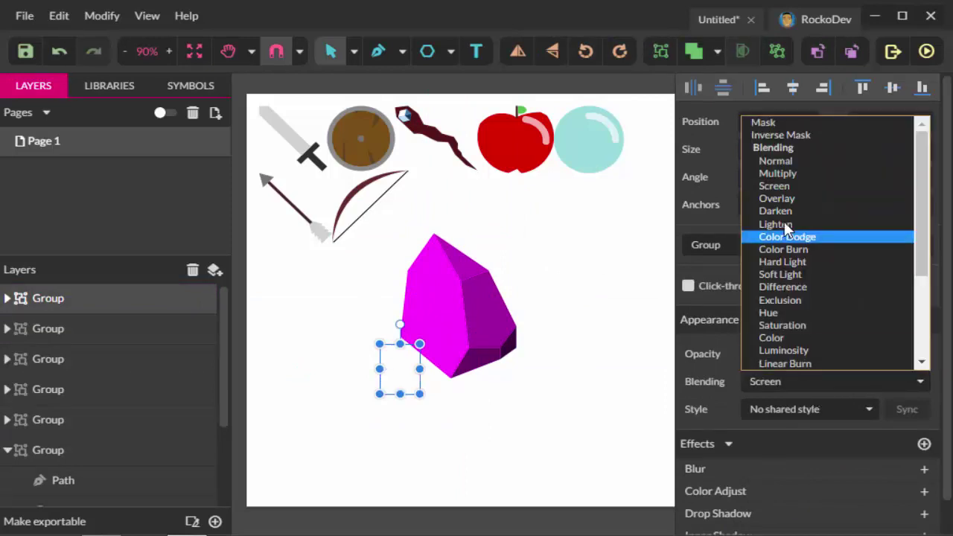
{"action": "left_click", "coordinate": [797, 159]}
{"action": "left_click", "coordinate": [789, 491]}
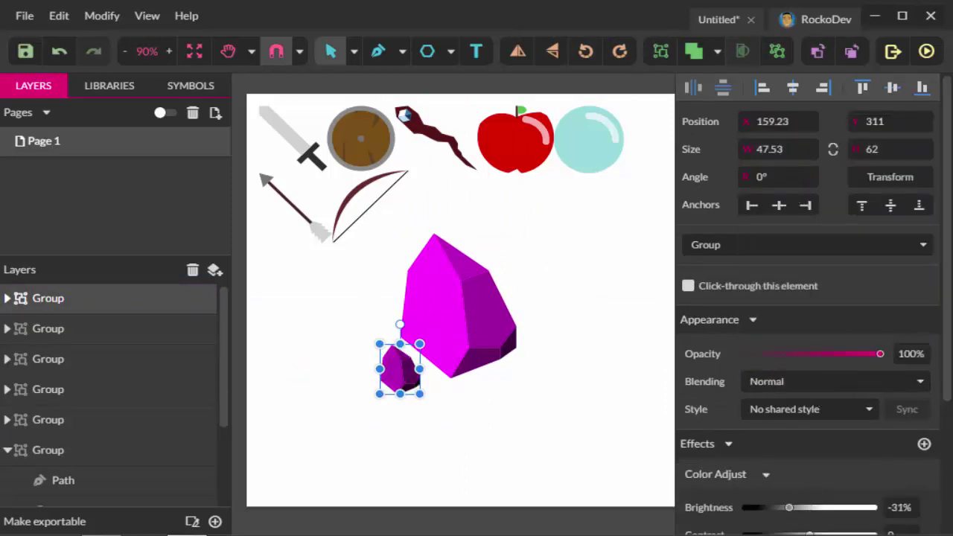
{"action": "scroll", "coordinate": [810, 434], "scroll_direction": "down", "scroll_amount": 3}
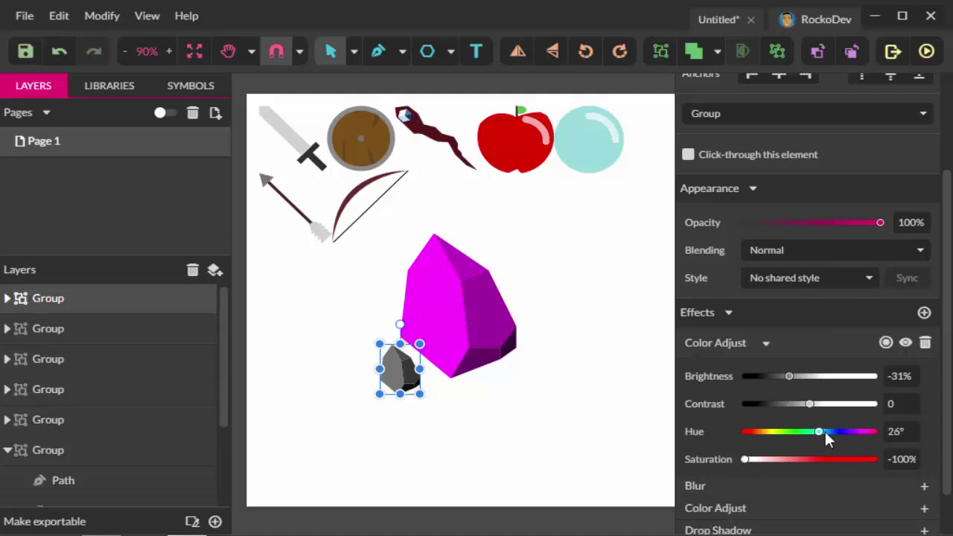
{"action": "mouse_move", "coordinate": [849, 402]}
{"action": "left_mouse_down"}
{"action": "mouse_move", "coordinate": [799, 403]}
{"action": "mouse_move", "coordinate": [801, 376]}
{"action": "left_mouse_up"}
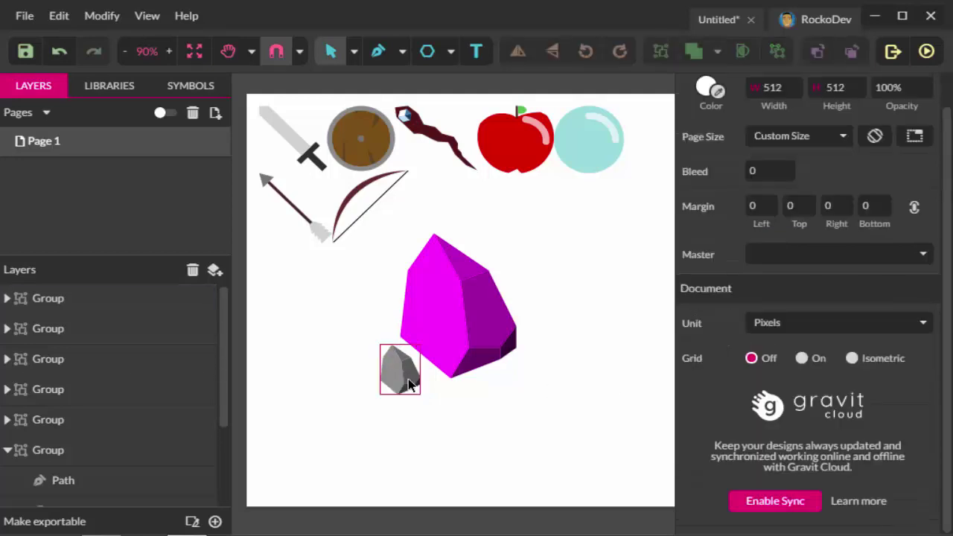
- Move a grey rock under the crystal and bring it to the front
{"action": "mouse_move", "coordinate": [417, 376]}
{"action": "left_mouse_down"}
{"action": "mouse_move", "coordinate": [430, 383]}
{"action": "mouse_move", "coordinate": [400, 350]}
{"action": "mouse_move", "coordinate": [396, 357]}
{"action": "left_mouse_up"}
{"action": "mouse_move", "coordinate": [459, 335]}
{"action": "left_mouse_down"}
{"action": "mouse_move", "coordinate": [453, 345]}
{"action": "mouse_move", "coordinate": [473, 313]}
{"action": "left_mouse_up"}
{"action": "key", "text": "Escape"}
{"action": "key", "text": "Escape"}
{"action": "left_click", "coordinate": [431, 385]}
{"action": "mouse_move", "coordinate": [434, 375]}
{"action": "left_mouse_down"}
{"action": "mouse_move", "coordinate": [471, 367]}
{"action": "mouse_move", "coordinate": [486, 383]}
{"action": "mouse_move", "coordinate": [560, 372]}
{"action": "mouse_move", "coordinate": [483, 377]}
{"action": "mouse_move", "coordinate": [493, 346]}
{"action": "left_mouse_up"}
{"action": "right_click", "coordinate": [471, 367]}
{"action": "left_click", "coordinate": [737, 99]}
{"action": "right_click", "coordinate": [486, 383]}
{"action": "left_click", "coordinate": [778, 72]}
- Reposition the left rocks and the far-right rock to form the pile
{"action": "left_click", "coordinate": [521, 346]}
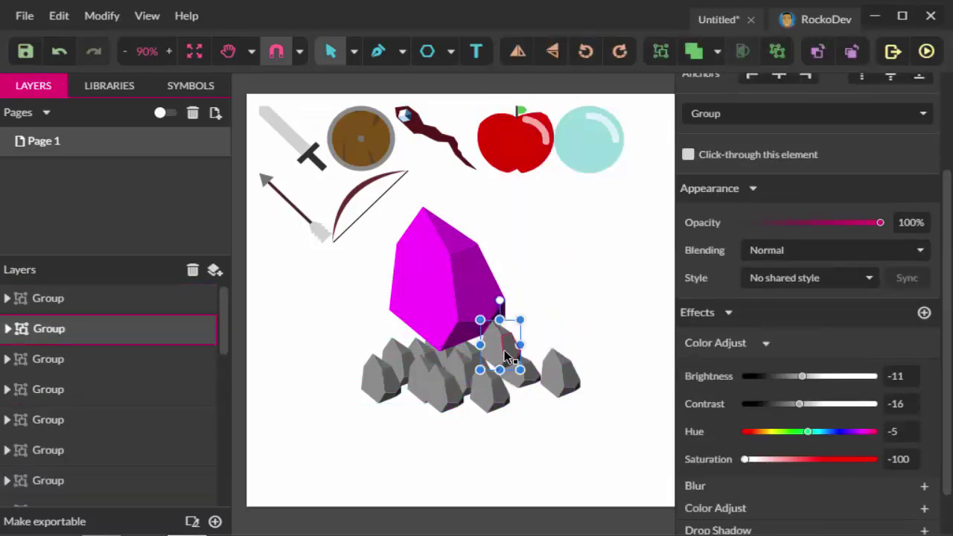
{"action": "key", "text": "Escape"}
{"action": "left_click", "coordinate": [436, 393]}
{"action": "left_click_drag", "start_coordinate": [390, 373], "coordinate": [404, 374]}
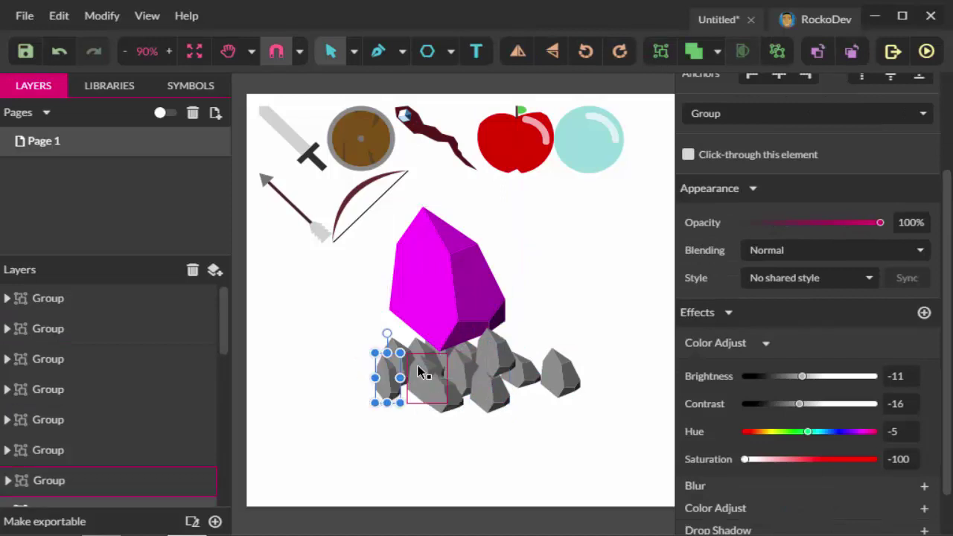
{"action": "left_click", "coordinate": [421, 361]}
{"action": "left_click", "coordinate": [599, 316]}
{"action": "left_click_drag", "start_coordinate": [560, 376], "coordinate": [530, 398]}
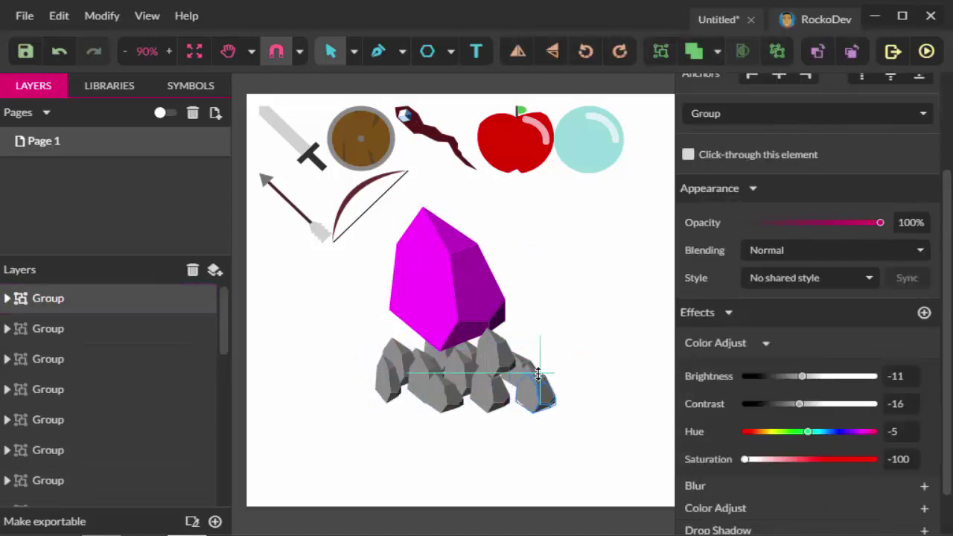
{"action": "left_click", "coordinate": [570, 387]}
- Move the crystal and all rocks together to the right and down
{"action": "left_click_drag", "start_coordinate": [563, 238], "coordinate": [404, 401]}
{"action": "left_click_drag", "start_coordinate": [449, 311], "coordinate": [489, 343]}
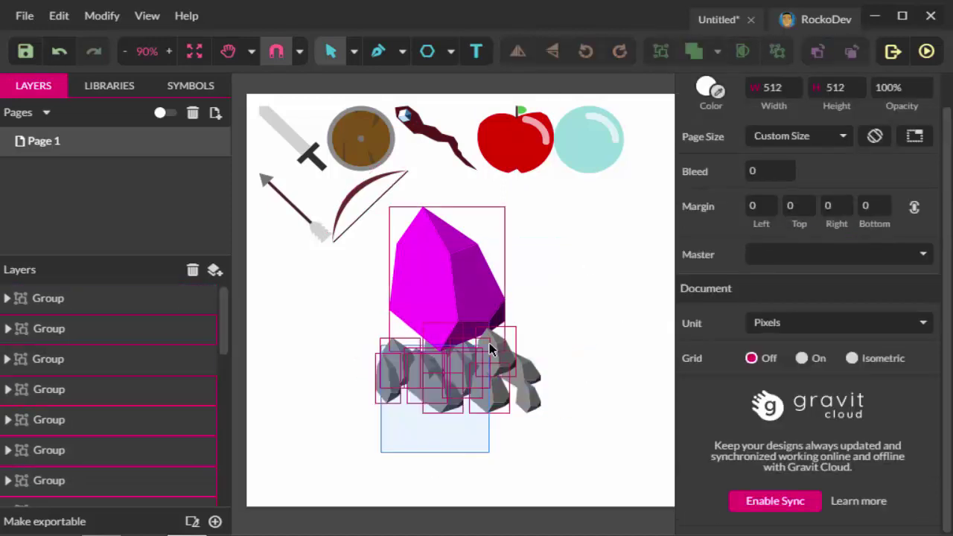
{"action": "left_click", "coordinate": [604, 283]}
{"action": "left_click", "coordinate": [402, 50]}
- Draw a straight-edged ground shape beneath the rocks and fill it green
{"action": "left_click", "coordinate": [435, 78]}
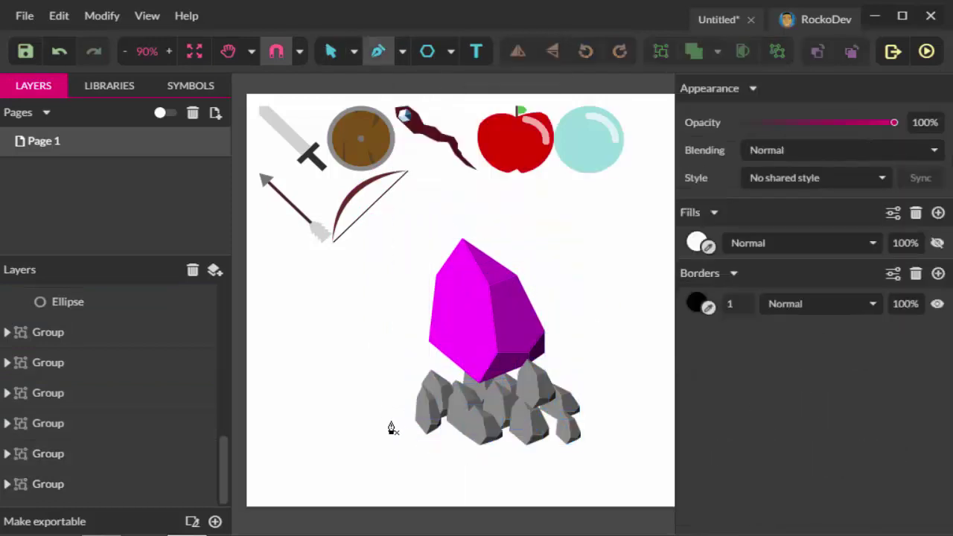
{"action": "left_click", "coordinate": [384, 421]}
{"action": "left_click", "coordinate": [592, 451]}
{"action": "left_click", "coordinate": [505, 465]}
{"action": "left_click", "coordinate": [416, 466]}
{"action": "left_click", "coordinate": [390, 430]}
{"action": "left_click", "coordinate": [384, 421]}
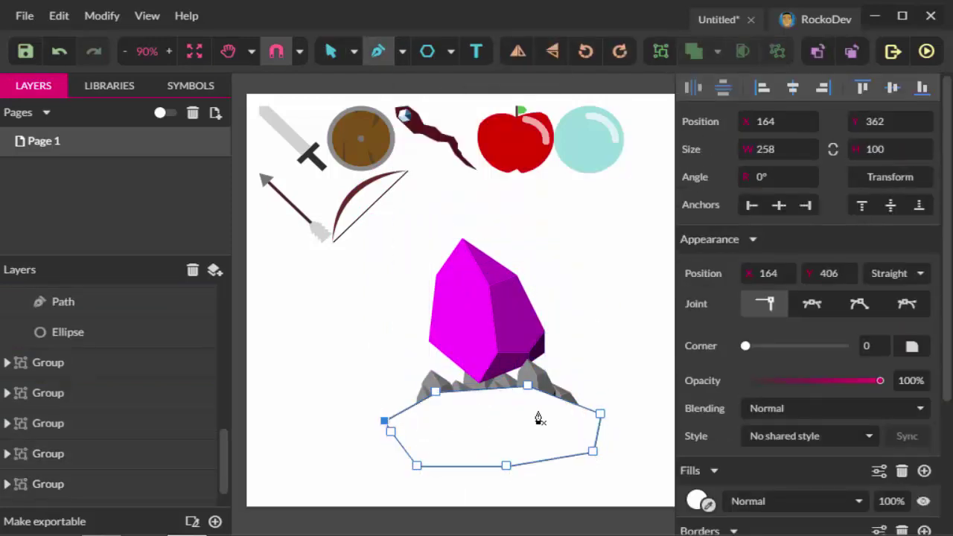
{"action": "scroll", "coordinate": [810, 447], "scroll_direction": "down", "scroll_amount": 2}
{"action": "left_click", "coordinate": [697, 418]}
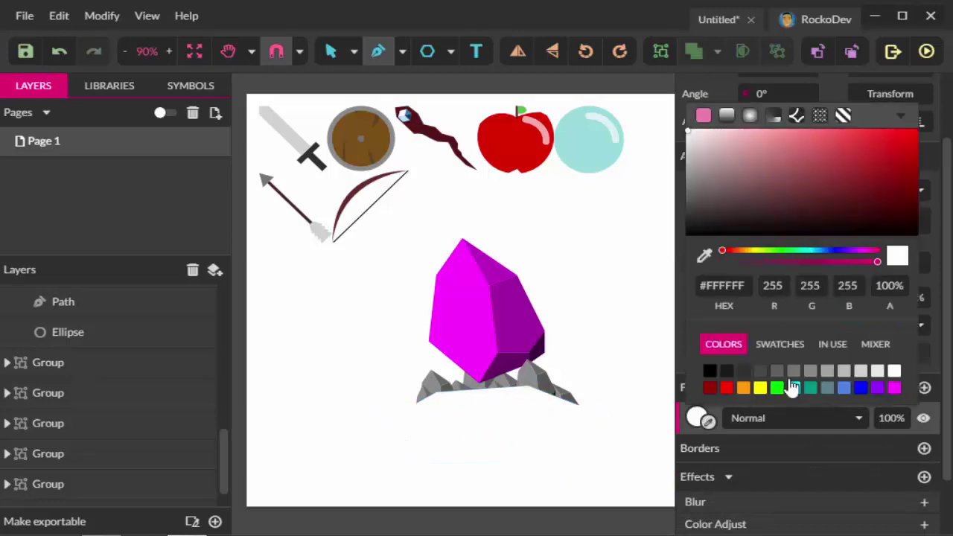
{"action": "left_click", "coordinate": [776, 387]}
{"action": "left_click", "coordinate": [855, 172]}
- Send the green ground to the back, group it with the crystal scene, and shrink the group
{"action": "right_click", "coordinate": [527, 424]}
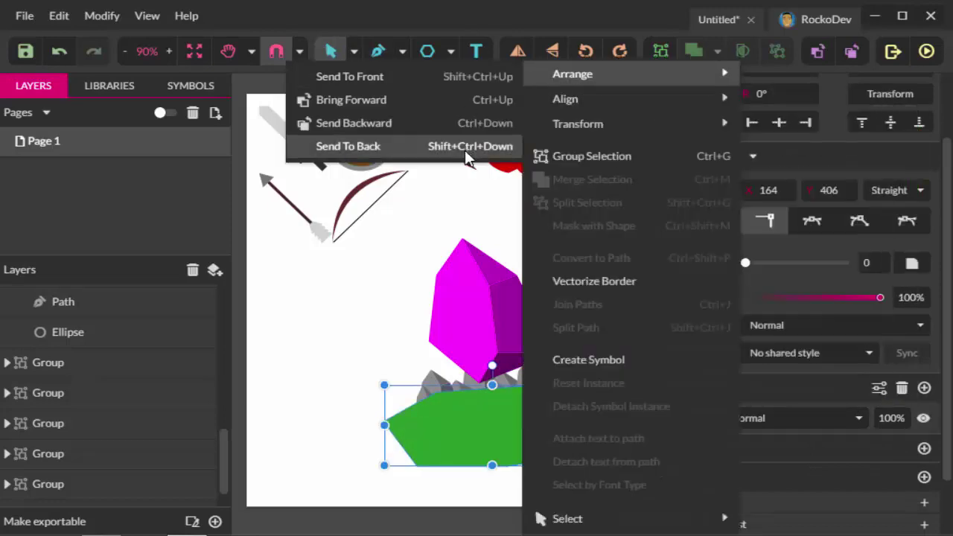
{"action": "left_click", "coordinate": [470, 153]}
{"action": "left_click", "coordinate": [460, 437]}
{"action": "key", "text": "ctrl+g"}
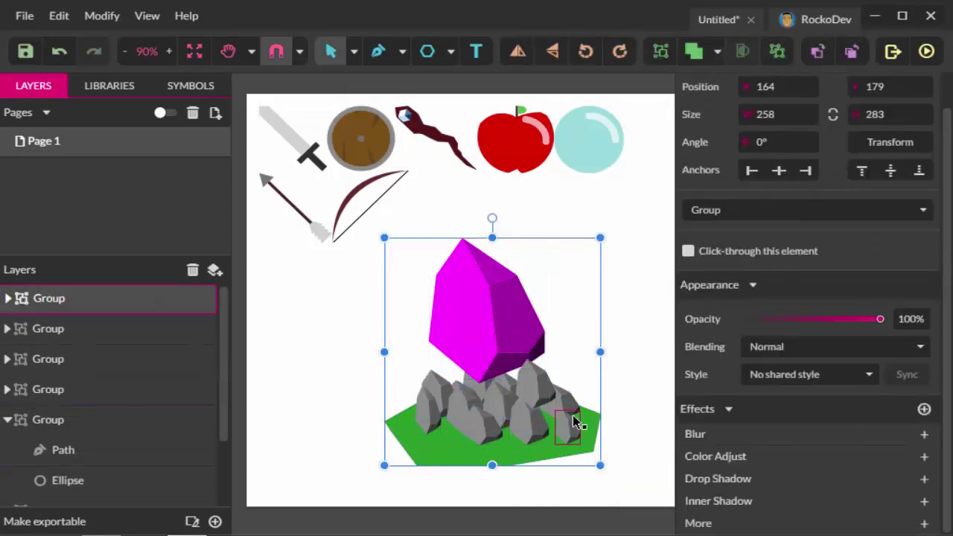
{"action": "mouse_move", "coordinate": [600, 465]}
{"action": "left_mouse_down"}
{"action": "mouse_move", "coordinate": [530, 398]}
{"action": "mouse_move", "coordinate": [528, 299]}
{"action": "left_mouse_up"}
{"action": "left_click", "coordinate": [528, 365]}
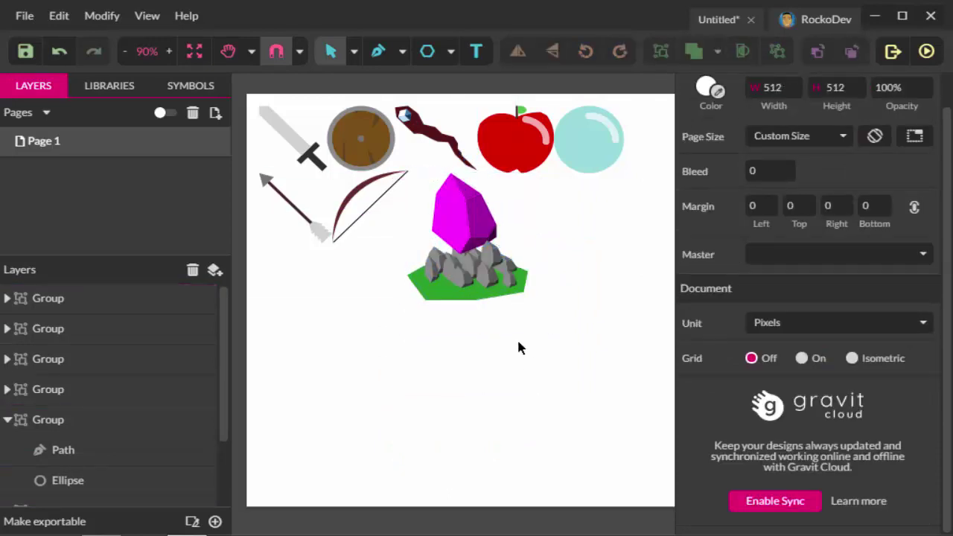
{"action": "left_click", "coordinate": [496, 260]}
- Draw the monolith block outline with the Pen tool and fill it light grey
{"action": "double_click", "coordinate": [493, 264]}
{"action": "left_click", "coordinate": [561, 302]}
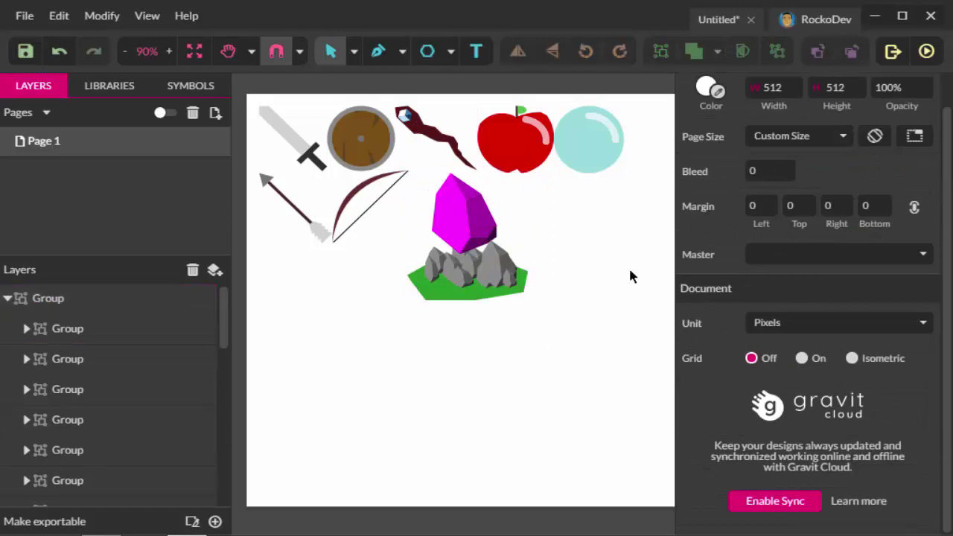
{"action": "left_click", "coordinate": [451, 51]}
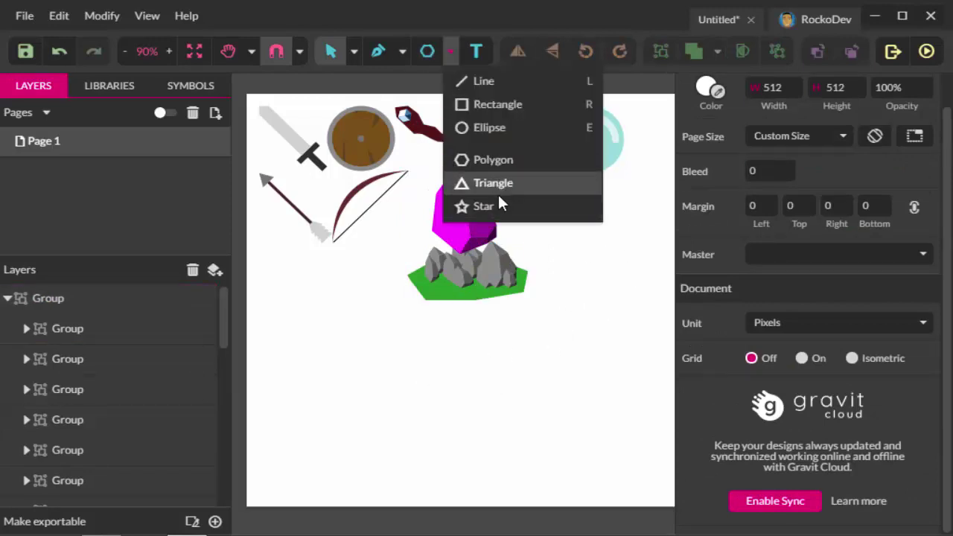
{"action": "key", "text": "p"}
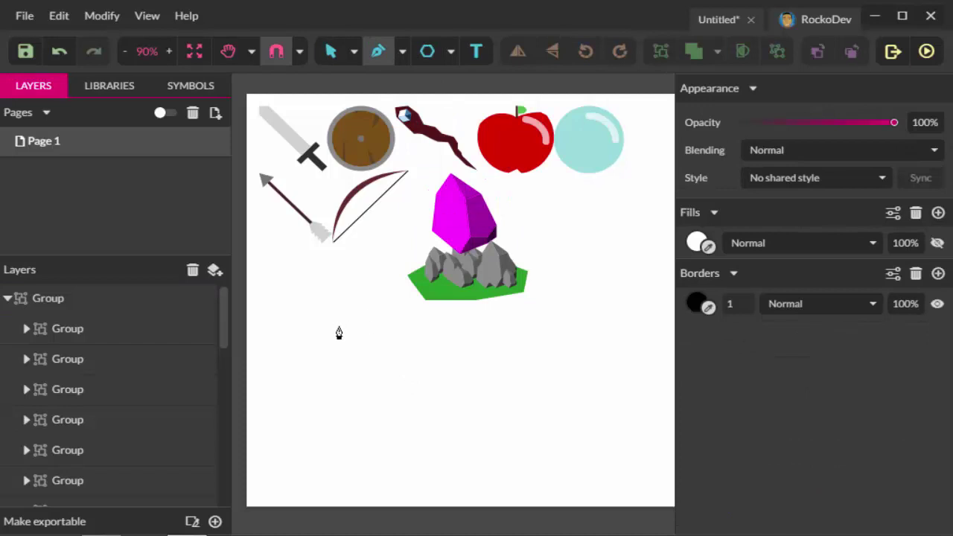
{"action": "left_click", "coordinate": [340, 310]}
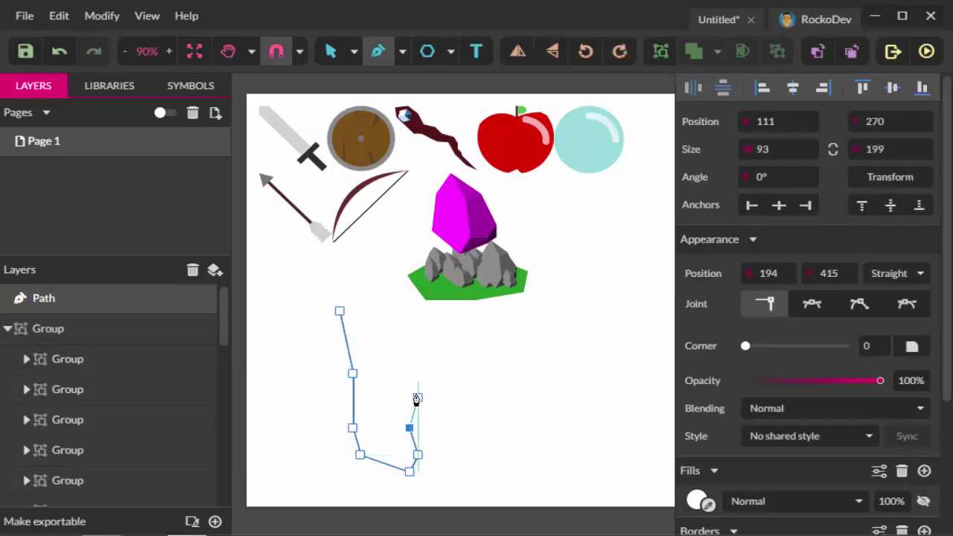
{"action": "scroll", "coordinate": [904, 487], "scroll_direction": "down", "scroll_amount": 1}
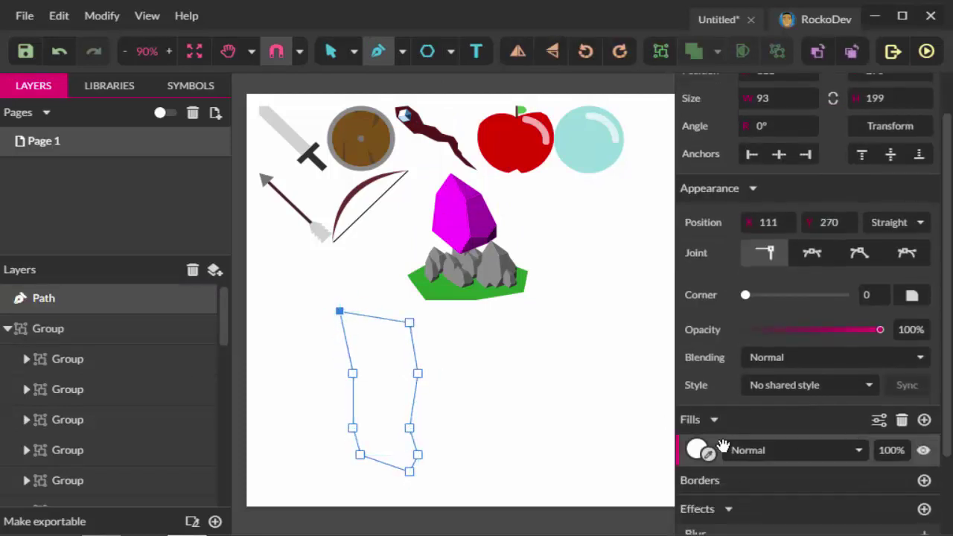
{"action": "left_click", "coordinate": [696, 450]}
{"action": "left_click", "coordinate": [843, 402]}
{"action": "key", "text": "Escape"}
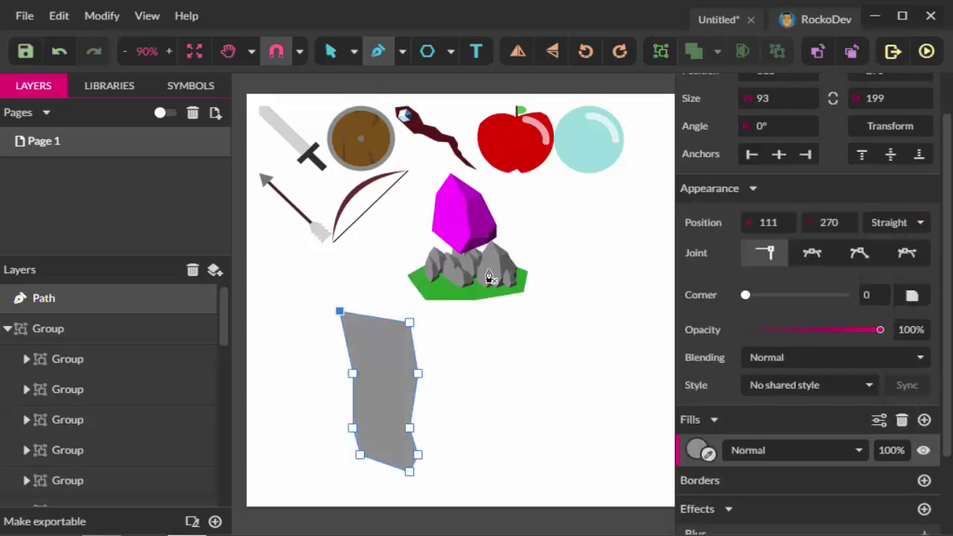
- Move the grey block further left and remove its border
{"action": "left_click_drag", "start_coordinate": [383, 378], "coordinate": [328, 378]}
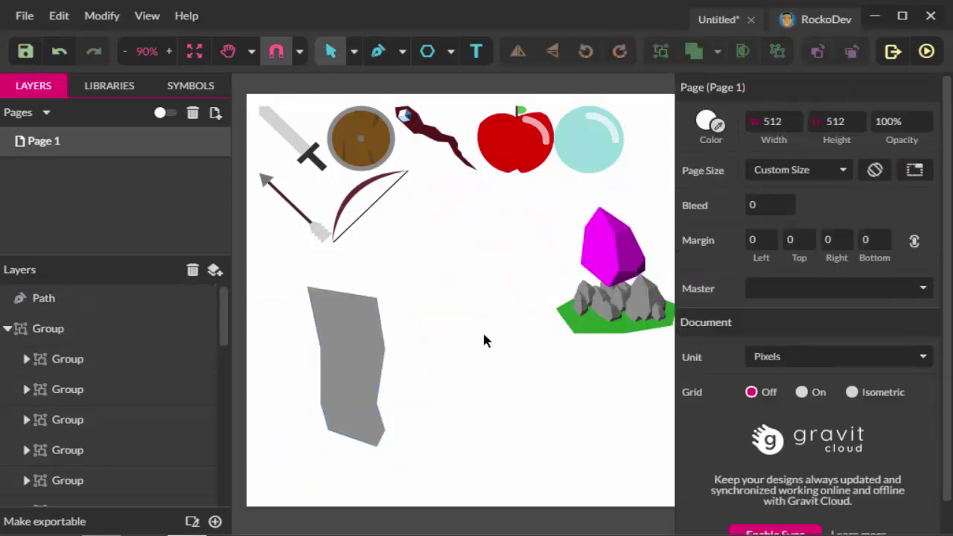
{"action": "left_click", "coordinate": [361, 329]}
{"action": "key", "text": "p"}
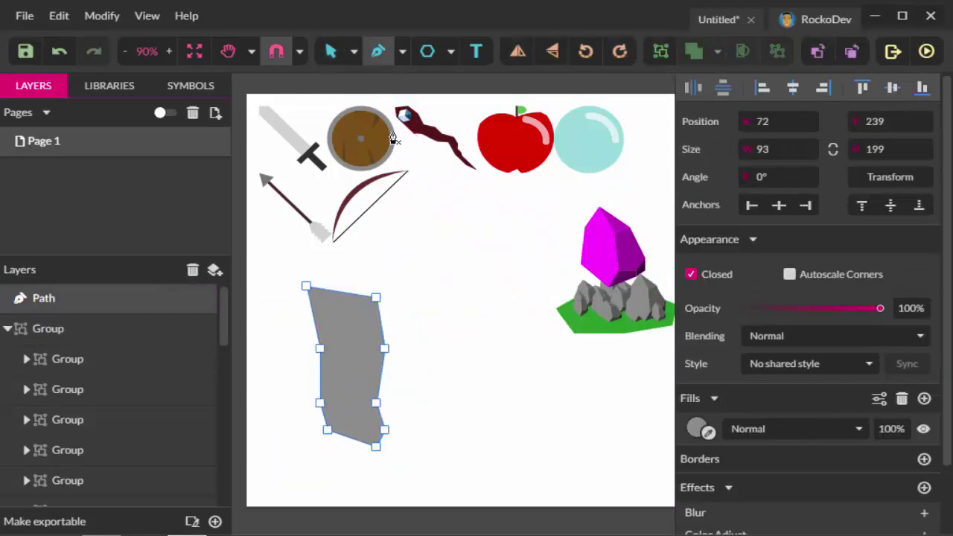
{"action": "key", "text": "Escape"}
- Draw the block's top-right side facet and fill it with a sampled grey
{"action": "left_click", "coordinate": [901, 273]}
{"action": "left_click", "coordinate": [376, 297]}
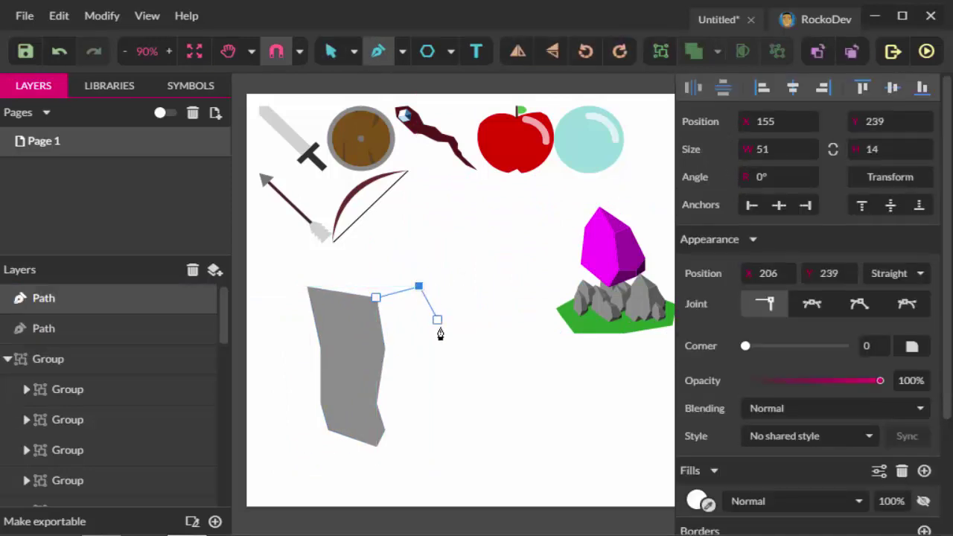
{"action": "left_click", "coordinate": [418, 397]}
{"action": "key", "text": "ctrl+z"}
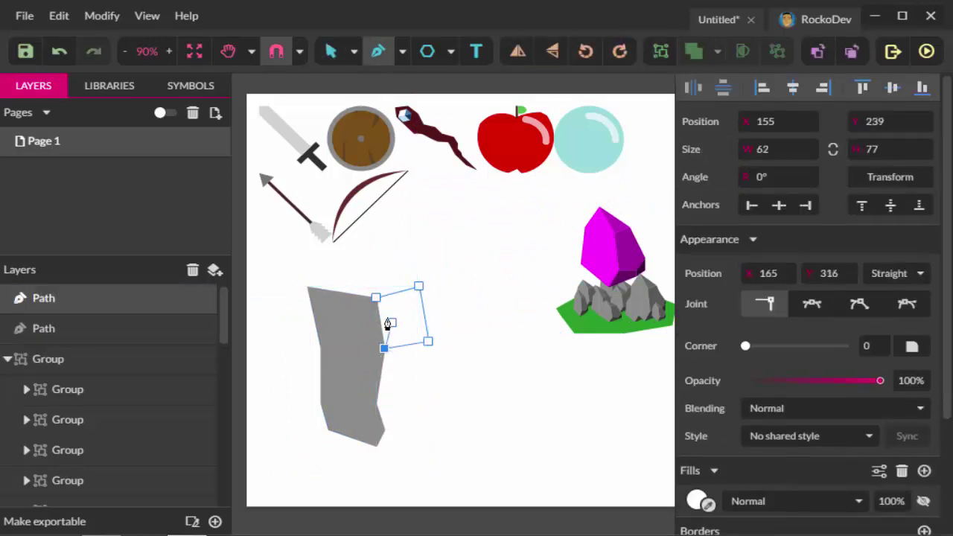
{"action": "key", "text": "Escape"}
{"action": "left_click", "coordinate": [375, 402]}
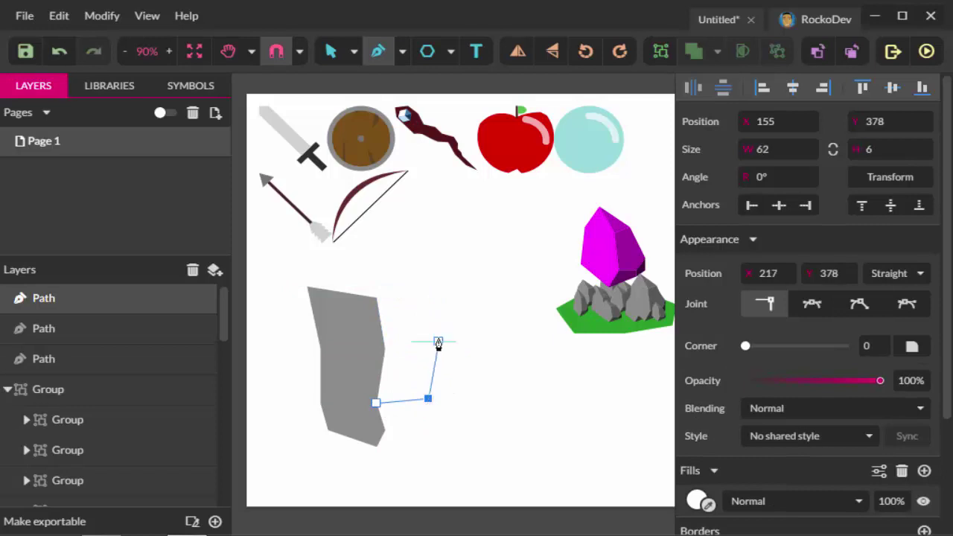
{"action": "key", "text": "ctrl+z"}
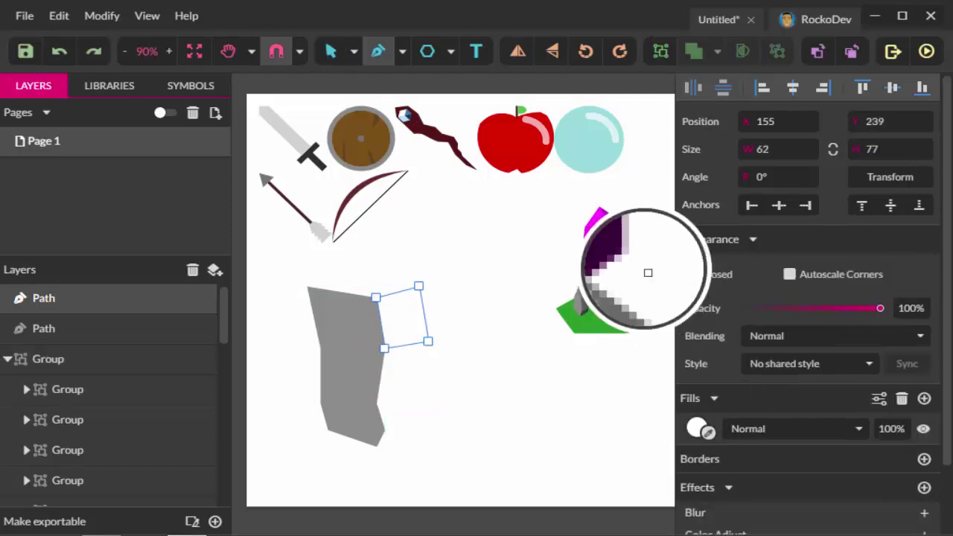
{"action": "left_click", "coordinate": [629, 298]}
{"action": "left_click", "coordinate": [375, 402]}
- Draw the next right-side facet and fill it with sampled dark grey
{"action": "left_click", "coordinate": [428, 341]}
{"action": "left_click", "coordinate": [384, 348]}
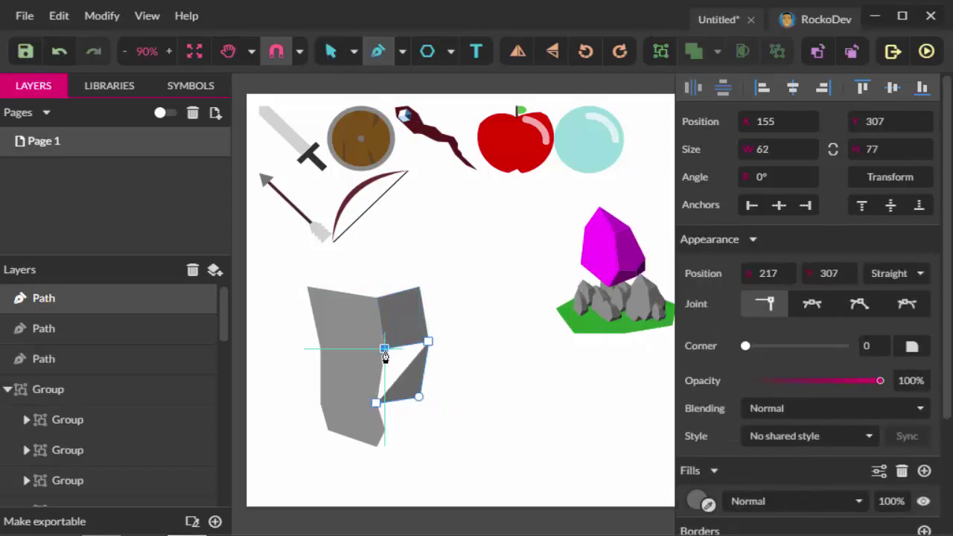
{"action": "left_click", "coordinate": [375, 401]}
{"action": "left_click", "coordinate": [708, 505]}
{"action": "left_click", "coordinate": [582, 314]}
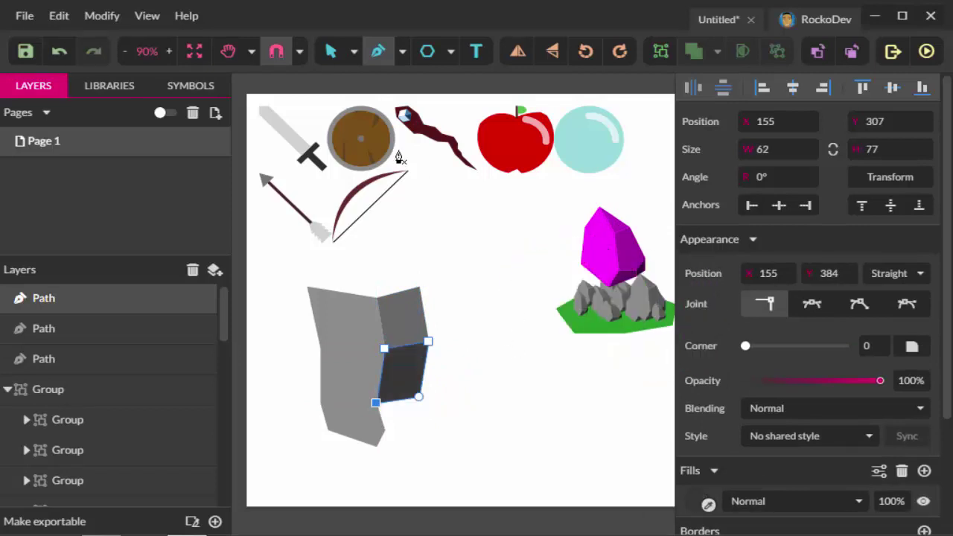
- Draw a lower facet below the dark one and colour it rock grey
{"action": "left_click", "coordinate": [375, 403]}
{"action": "left_click", "coordinate": [418, 397]}
{"action": "left_click", "coordinate": [428, 422]}
{"action": "left_click", "coordinate": [384, 429]}
{"action": "left_click", "coordinate": [376, 402]}
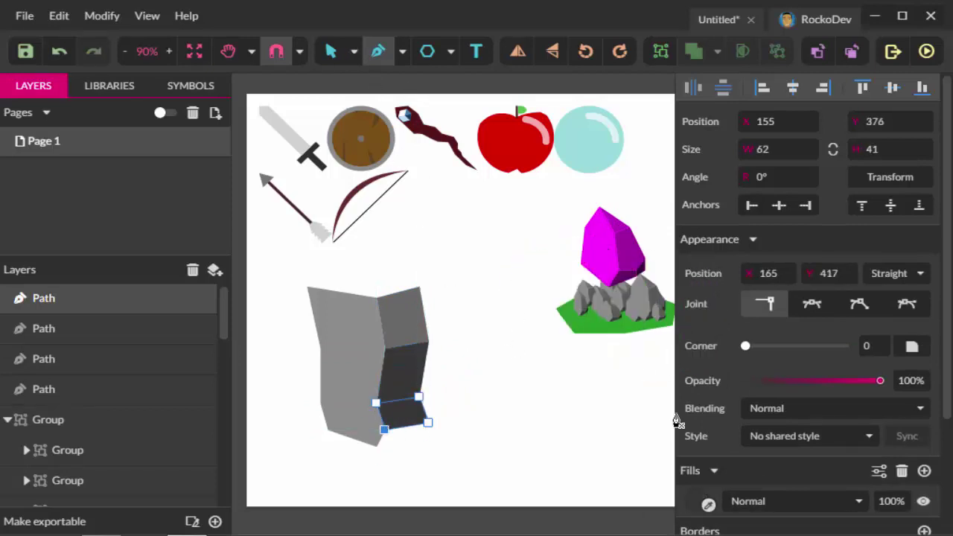
{"action": "left_click", "coordinate": [707, 504]}
{"action": "left_click", "coordinate": [583, 305]}
- Draw the bottom facet at the block's base in a darker rock colour
{"action": "left_click", "coordinate": [376, 446]}
{"action": "left_click", "coordinate": [385, 429]}
{"action": "left_click", "coordinate": [428, 422]}
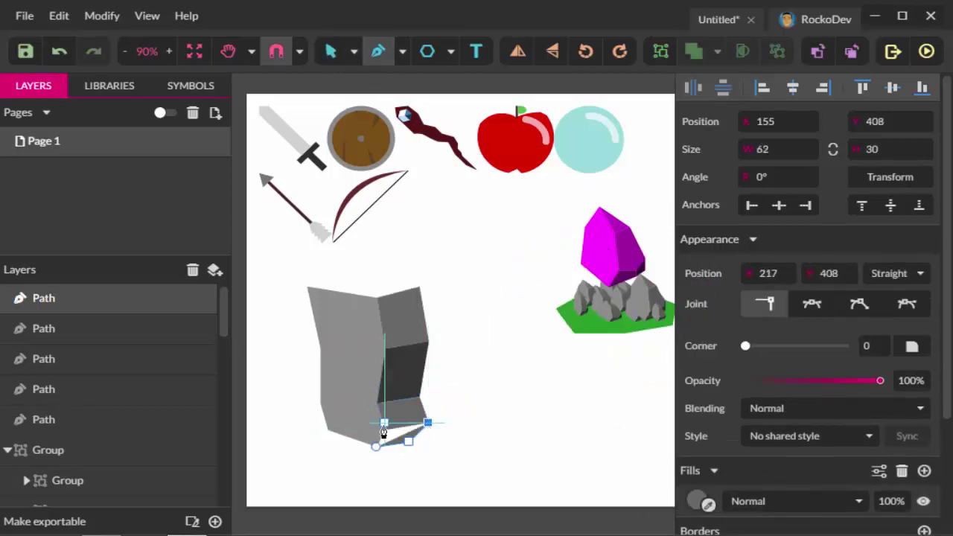
{"action": "left_click", "coordinate": [408, 441]}
{"action": "left_click", "coordinate": [376, 446]}
{"action": "left_click", "coordinate": [708, 467]}
{"action": "left_click", "coordinate": [570, 305]}
{"action": "left_click", "coordinate": [330, 50]}
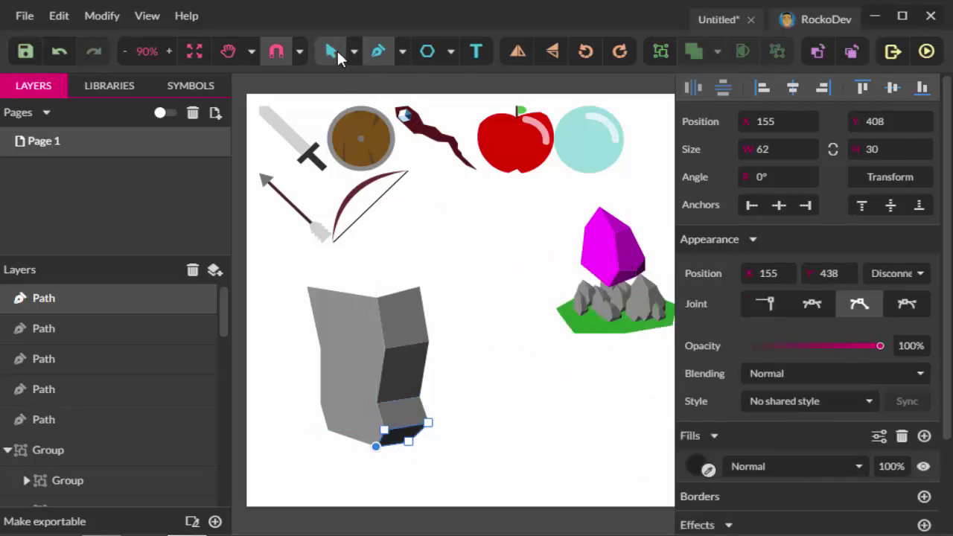
{"action": "left_click", "coordinate": [469, 297]}
- Draw the top face and lighten its fill to #B9B9B9
{"action": "key", "text": "p"}
{"action": "left_click", "coordinate": [306, 286]}
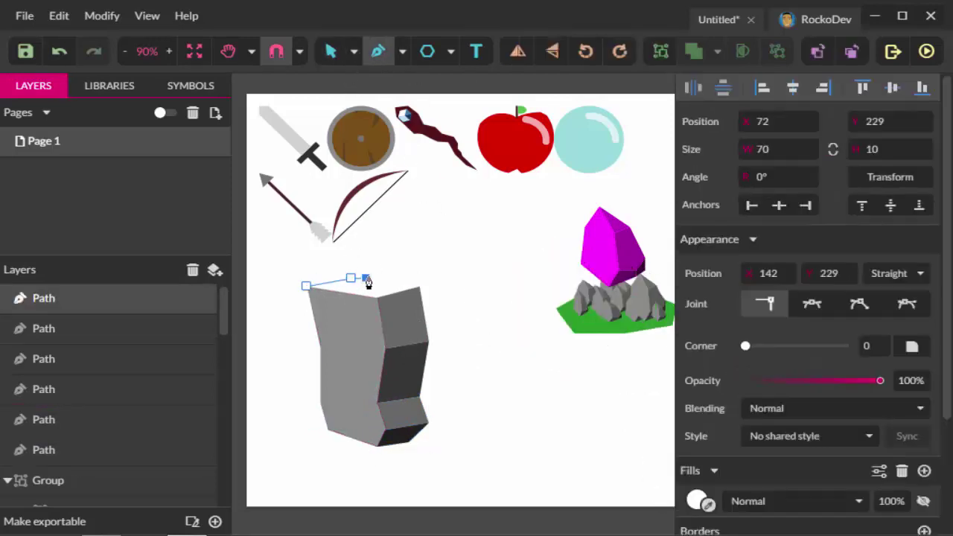
{"action": "left_click", "coordinate": [706, 505]}
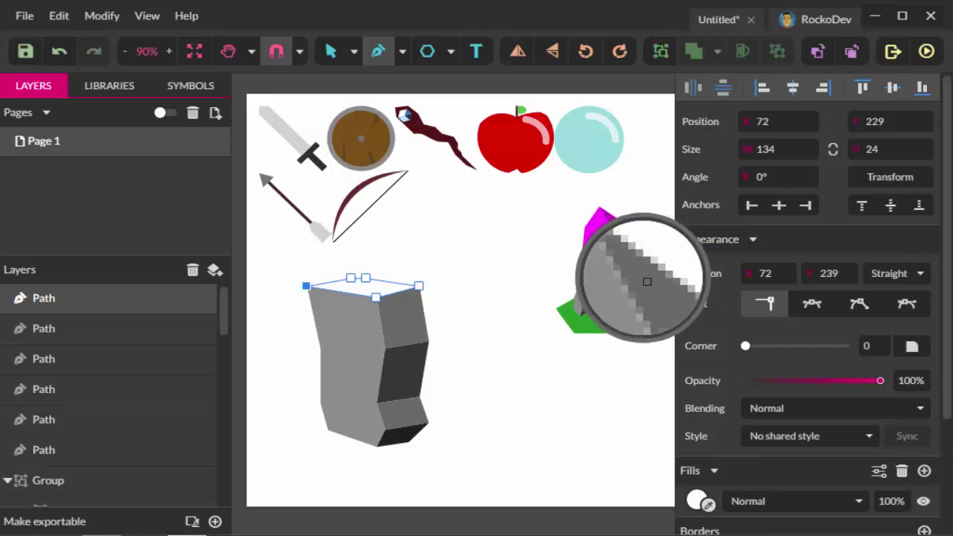
{"action": "left_click", "coordinate": [638, 283]}
{"action": "left_click", "coordinate": [696, 500]}
{"action": "left_click_drag", "start_coordinate": [692, 253], "coordinate": [691, 241]}
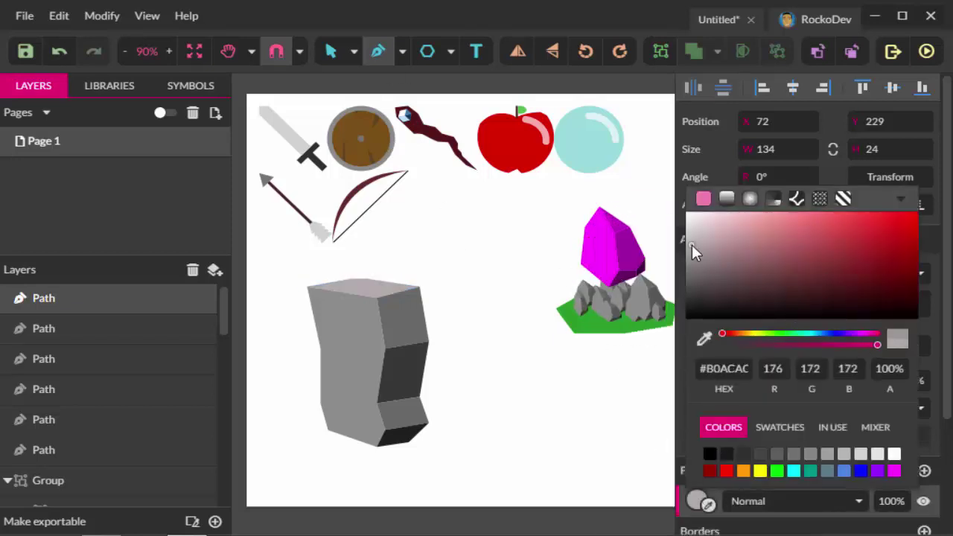
{"action": "left_click", "coordinate": [330, 51]}
{"action": "left_click", "coordinate": [460, 259]}
{"action": "left_click", "coordinate": [603, 259]}
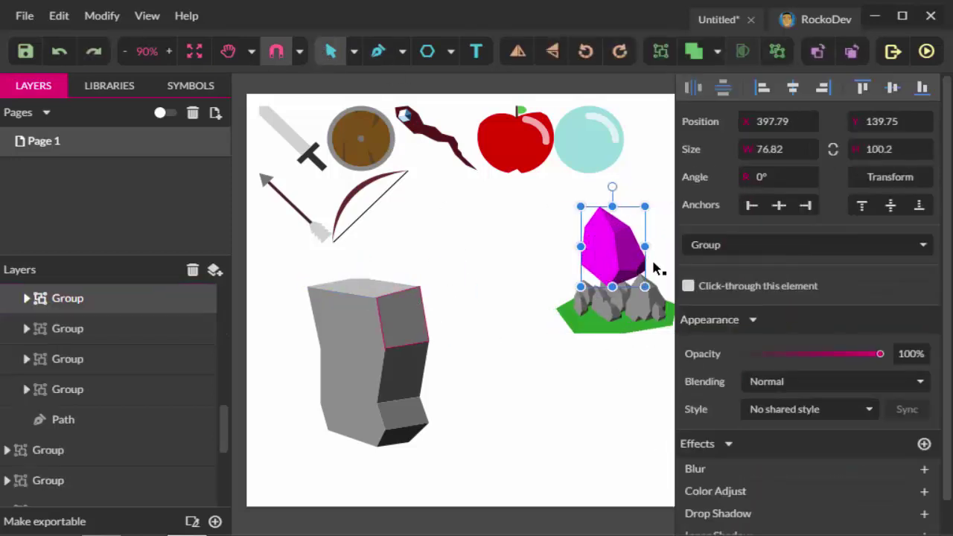
- Move the magenta crystals onto the block's face and tilt one crystal to -30°
{"action": "left_click", "coordinate": [375, 361]}
{"action": "mouse_move", "coordinate": [60, 298]}
{"action": "left_mouse_down"}
{"action": "mouse_move", "coordinate": [143, 292]}
{"action": "mouse_move", "coordinate": [133, 289]}
{"action": "left_mouse_up"}
{"action": "mouse_move", "coordinate": [362, 340]}
{"action": "left_mouse_down"}
{"action": "mouse_move", "coordinate": [344, 336]}
{"action": "mouse_move", "coordinate": [356, 329]}
{"action": "mouse_move", "coordinate": [347, 336]}
{"action": "left_mouse_up"}
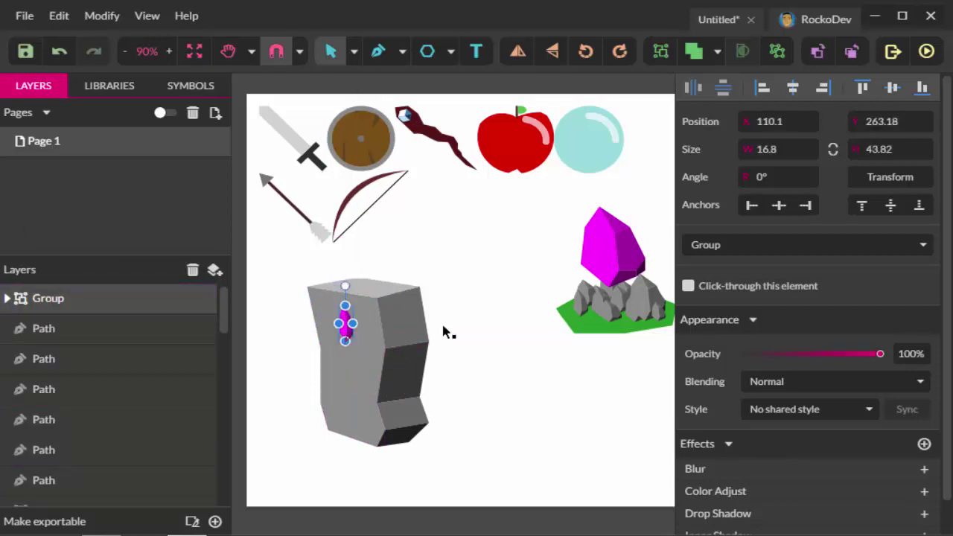
{"action": "left_click", "coordinate": [462, 329]}
{"action": "left_click", "coordinate": [357, 338]}
{"action": "left_click_drag", "start_coordinate": [347, 293], "coordinate": [364, 291]}
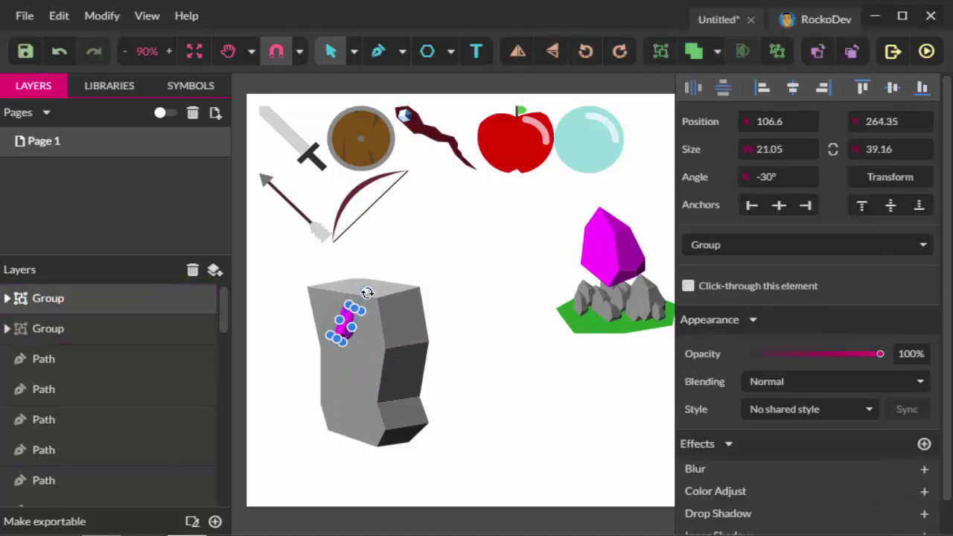
- Shift the crystal right across the block, trying and undoing a -15° tilt
{"action": "mouse_move", "coordinate": [344, 321]}
{"action": "left_mouse_down"}
{"action": "mouse_move", "coordinate": [359, 324]}
{"action": "mouse_move", "coordinate": [440, 283]}
{"action": "left_mouse_up"}
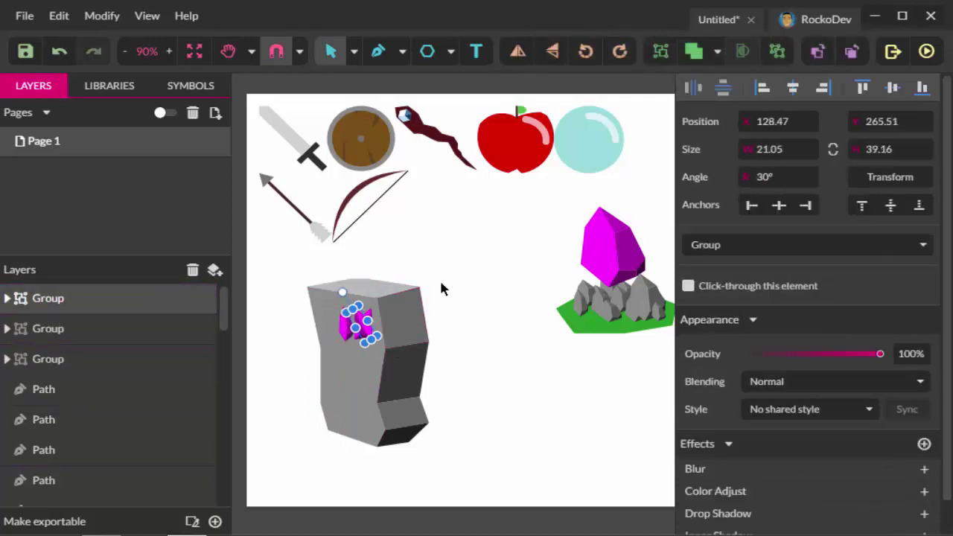
{"action": "left_click", "coordinate": [465, 321]}
{"action": "left_click", "coordinate": [342, 324]}
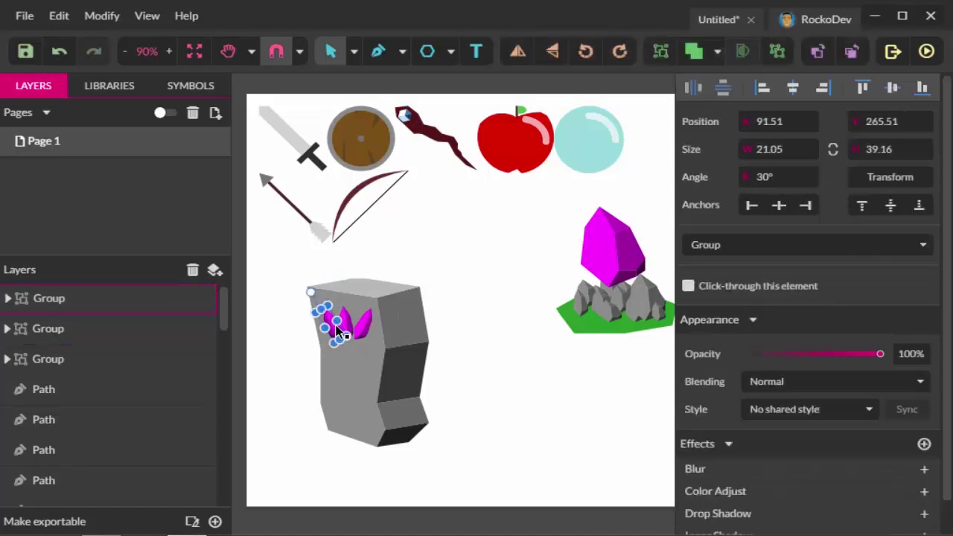
{"action": "mouse_move", "coordinate": [335, 285]}
{"action": "left_mouse_down"}
{"action": "mouse_move", "coordinate": [372, 289]}
{"action": "mouse_move", "coordinate": [365, 337]}
{"action": "left_mouse_up"}
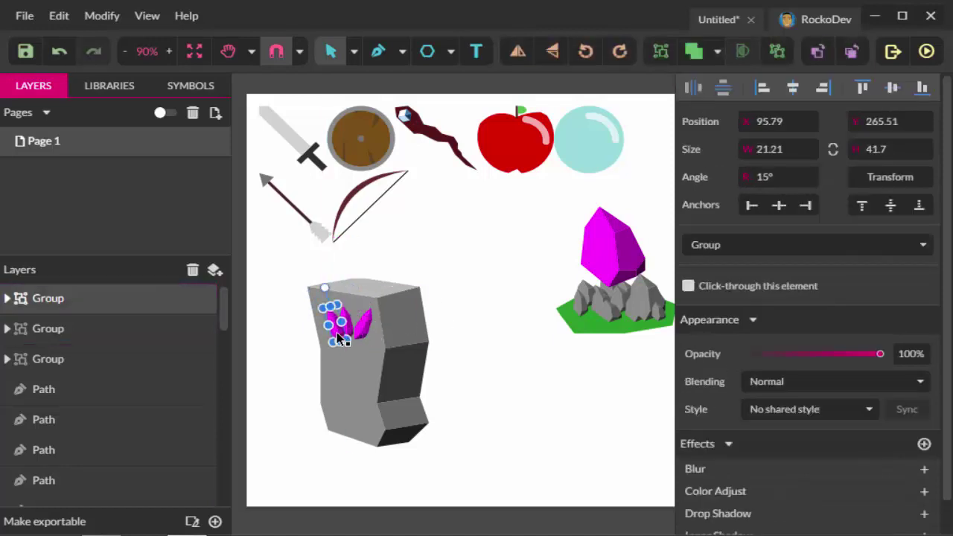
{"action": "key", "text": "ctrl+z"}
{"action": "key", "text": "ctrl+z"}
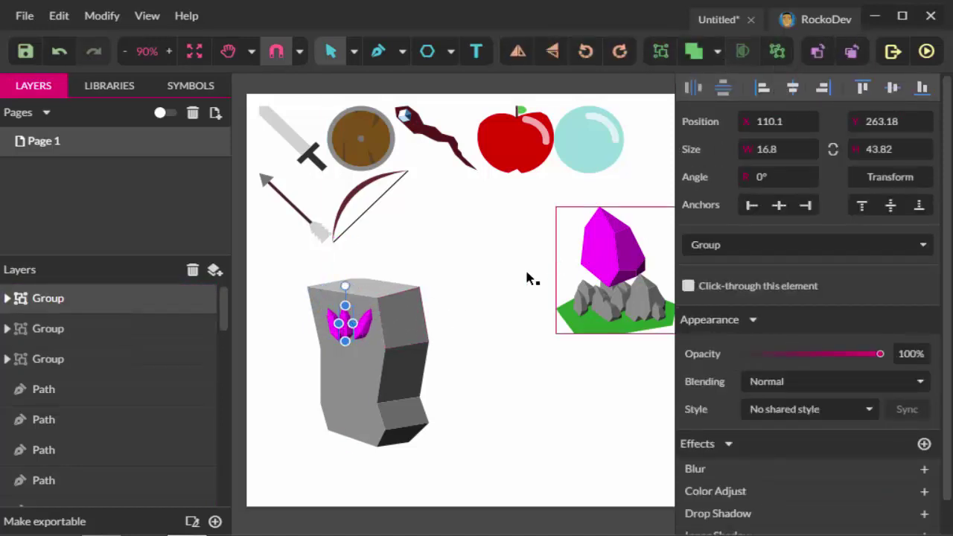
{"action": "left_click", "coordinate": [510, 239]}
- Place the staff's small gem below the crystals, brought forward in front of the tower
{"action": "left_click", "coordinate": [405, 117]}
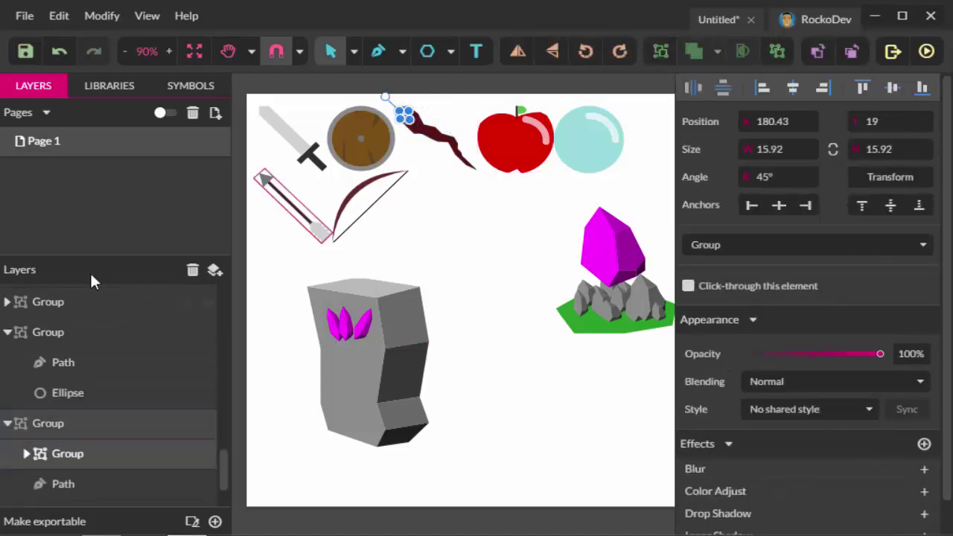
{"action": "left_click_drag", "start_coordinate": [406, 116], "coordinate": [348, 354]}
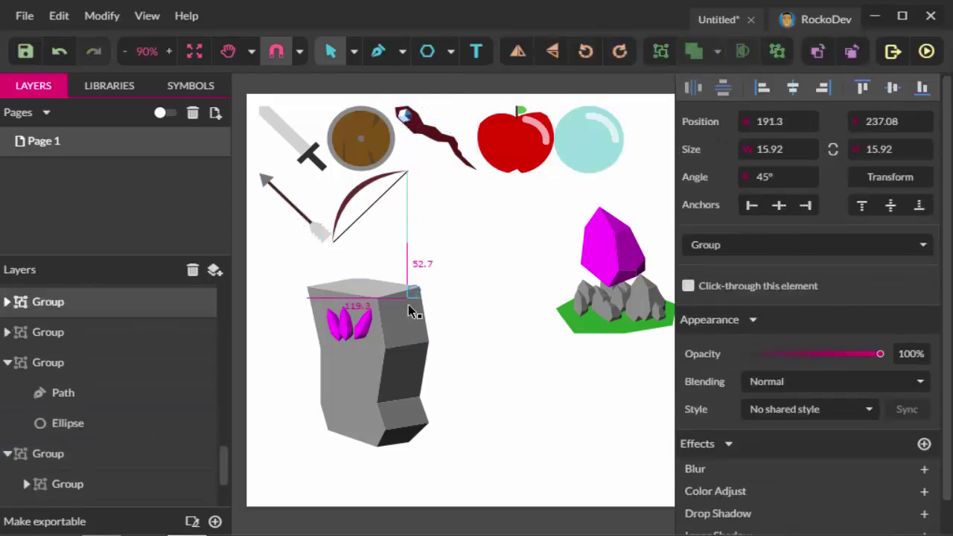
{"action": "left_click", "coordinate": [819, 52]}
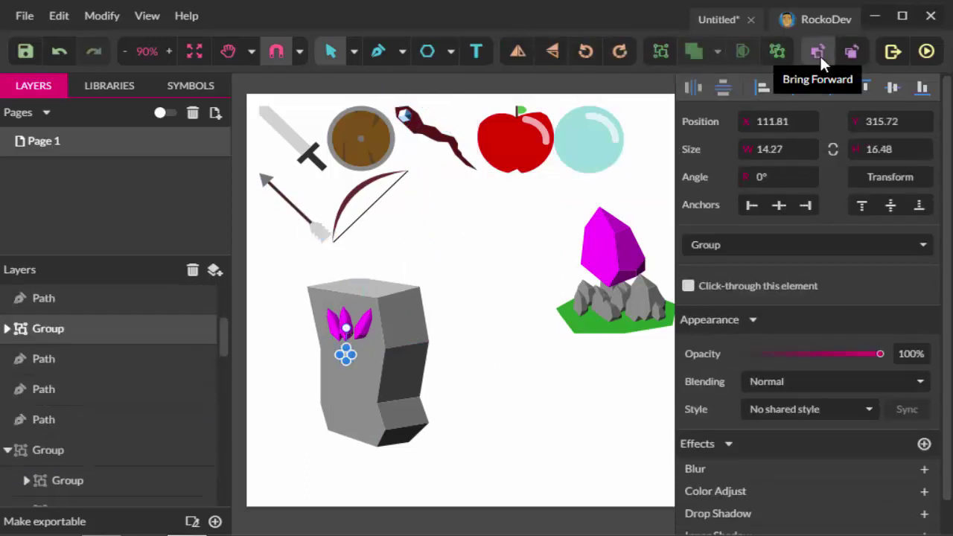
{"action": "left_click", "coordinate": [629, 217]}
{"action": "left_click", "coordinate": [348, 356]}
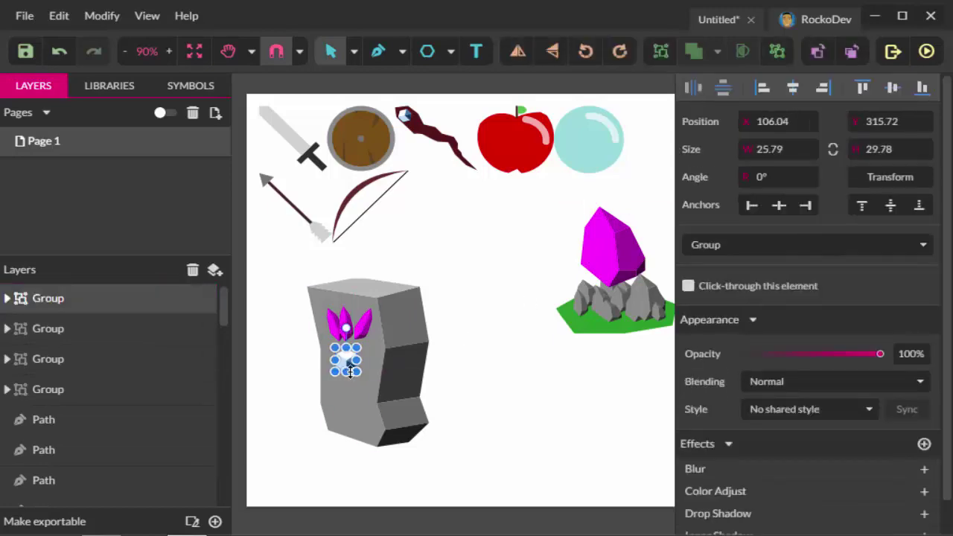
{"action": "left_click", "coordinate": [452, 334]}
- Copy the crystal icon's green ground and position it below the tower
{"action": "left_click", "coordinate": [404, 320]}
{"action": "scroll", "coordinate": [404, 335], "scroll_direction": "up", "scroll_amount": 4}
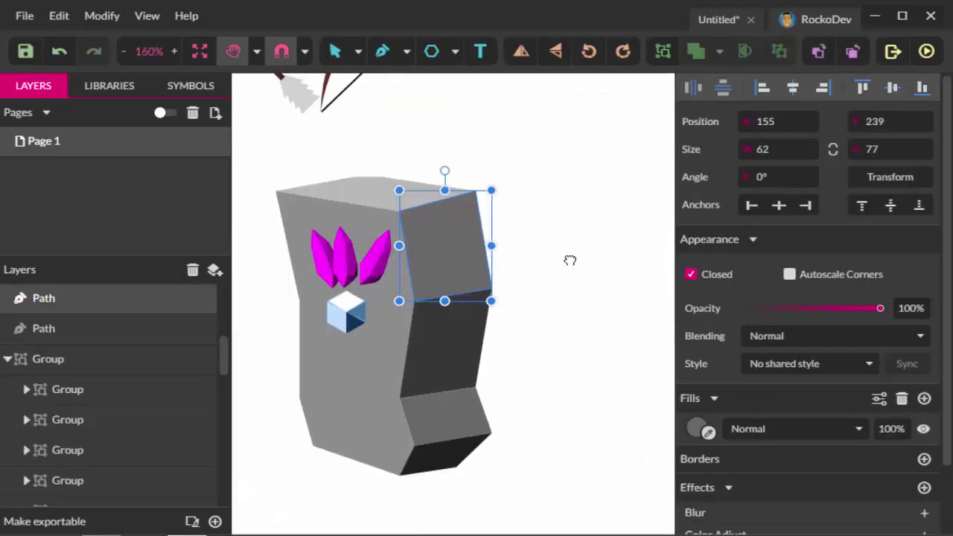
{"action": "left_click_drag", "start_coordinate": [536, 297], "coordinate": [590, 229]}
{"action": "left_click_drag", "start_coordinate": [588, 112], "coordinate": [320, 439]}
{"action": "mouse_move", "coordinate": [619, 234]}
{"action": "left_mouse_down"}
{"action": "mouse_move", "coordinate": [347, 314]}
{"action": "mouse_move", "coordinate": [308, 360]}
{"action": "left_mouse_up"}
{"action": "left_click", "coordinate": [545, 297]}
{"action": "double_click", "coordinate": [513, 314]}
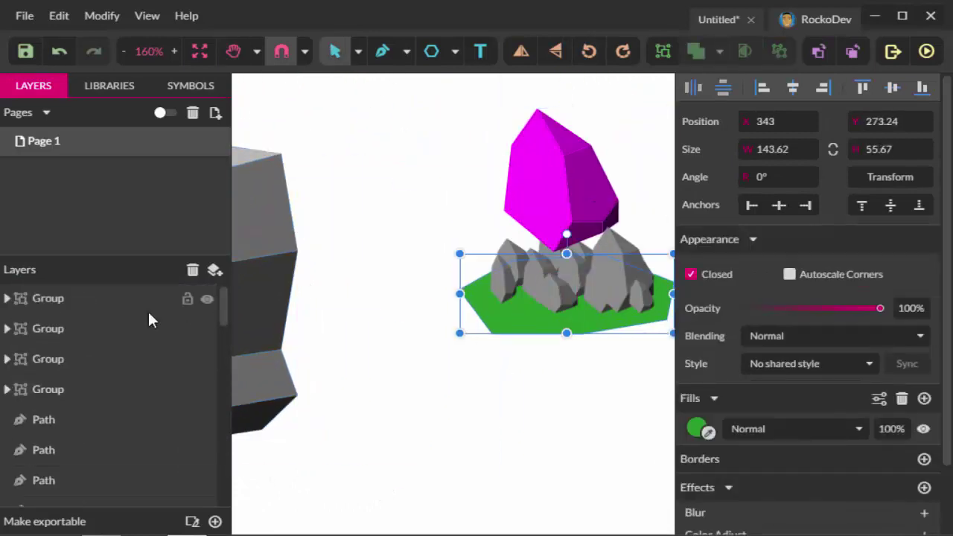
{"action": "left_click_drag", "start_coordinate": [521, 313], "coordinate": [459, 397]}
{"action": "left_click_drag", "start_coordinate": [553, 96], "coordinate": [372, 308]}
{"action": "left_click_drag", "start_coordinate": [436, 419], "coordinate": [470, 483]}
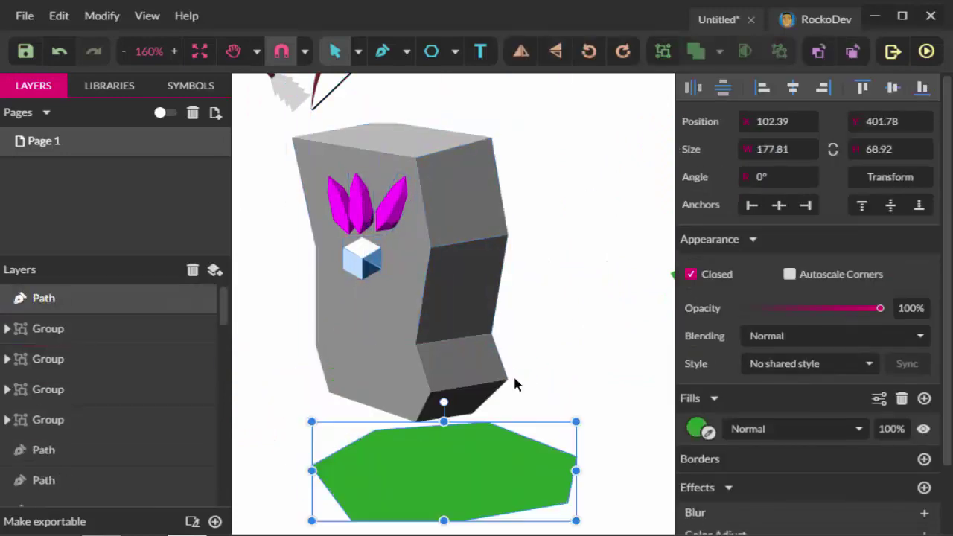
- Group the tower's shapes and set the group onto the green ground
{"action": "left_click", "coordinate": [495, 365]}
{"action": "left_click", "coordinate": [608, 196]}
{"action": "left_click_drag", "start_coordinate": [517, 146], "coordinate": [322, 402]}
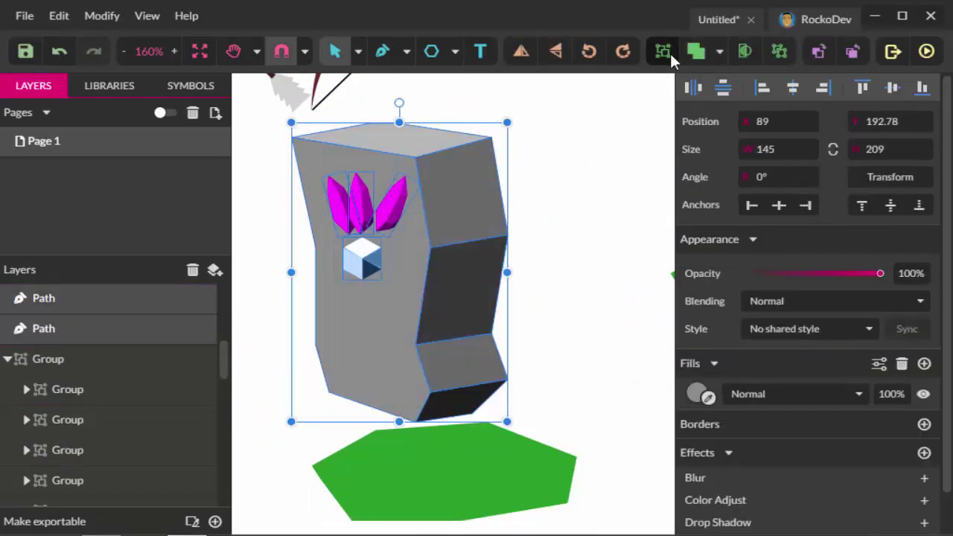
{"action": "left_click", "coordinate": [663, 51]}
{"action": "left_click_drag", "start_coordinate": [454, 327], "coordinate": [499, 383]}
{"action": "left_click", "coordinate": [615, 293]}
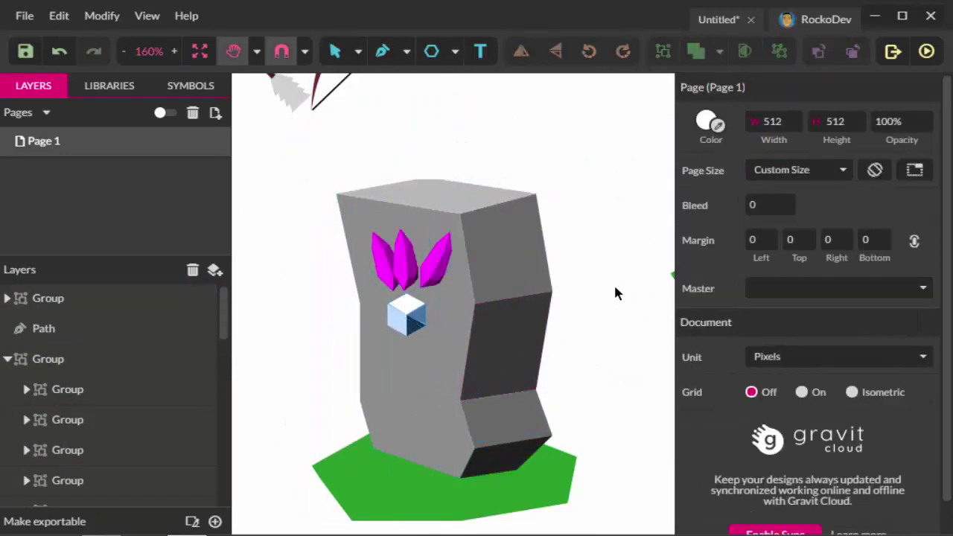
- Copy a small grey rock to the tower's base and widen it
{"action": "left_click_drag", "start_coordinate": [615, 293], "coordinate": [459, 279]}
{"action": "left_click", "coordinate": [413, 315]}
{"action": "left_click", "coordinate": [552, 253]}
{"action": "left_click_drag", "start_coordinate": [552, 253], "coordinate": [340, 451]}
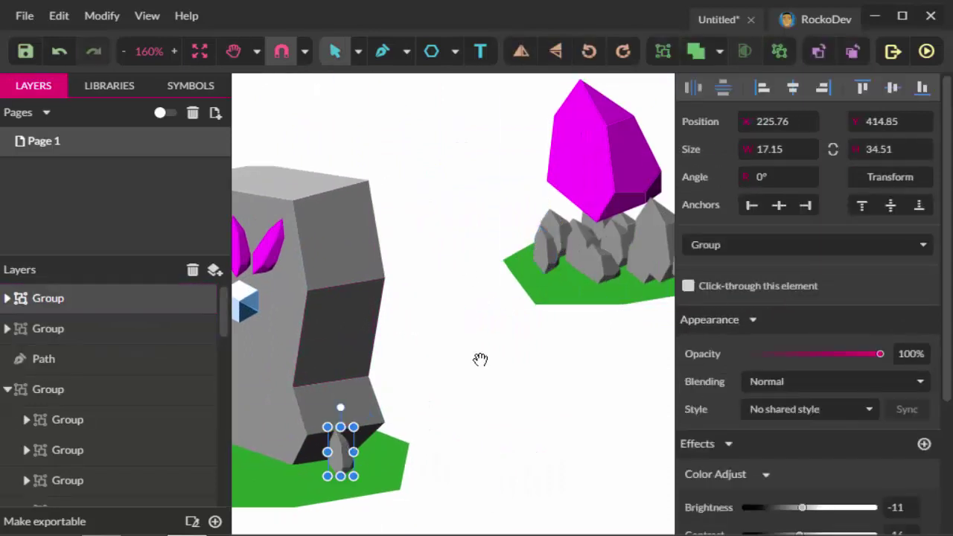
{"action": "left_click_drag", "start_coordinate": [481, 360], "coordinate": [606, 317]}
{"action": "mouse_move", "coordinate": [464, 406]}
{"action": "left_mouse_down"}
{"action": "mouse_move", "coordinate": [320, 395]}
{"action": "mouse_move", "coordinate": [381, 393]}
{"action": "mouse_move", "coordinate": [422, 420]}
{"action": "mouse_move", "coordinate": [413, 362]}
{"action": "left_mouse_up"}
- Resize and shift another small rock left along the tower's base
{"action": "left_click", "coordinate": [347, 365]}
{"action": "left_click", "coordinate": [550, 387]}
{"action": "left_click", "coordinate": [435, 411]}
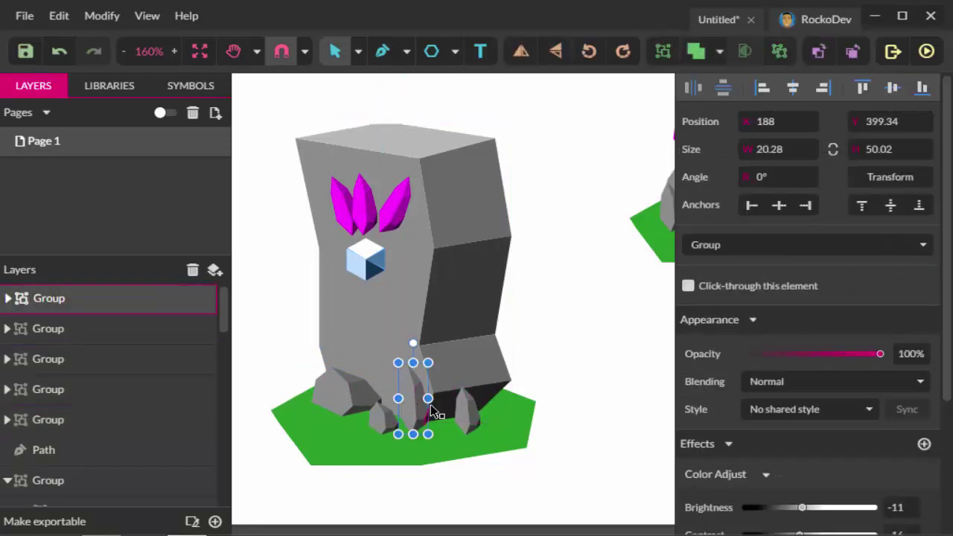
{"action": "left_click_drag", "start_coordinate": [435, 411], "coordinate": [374, 415]}
{"action": "mouse_move", "coordinate": [352, 366]}
{"action": "left_mouse_down"}
{"action": "mouse_move", "coordinate": [347, 396]}
{"action": "mouse_move", "coordinate": [362, 425]}
{"action": "left_mouse_up"}
{"action": "left_click", "coordinate": [566, 370]}
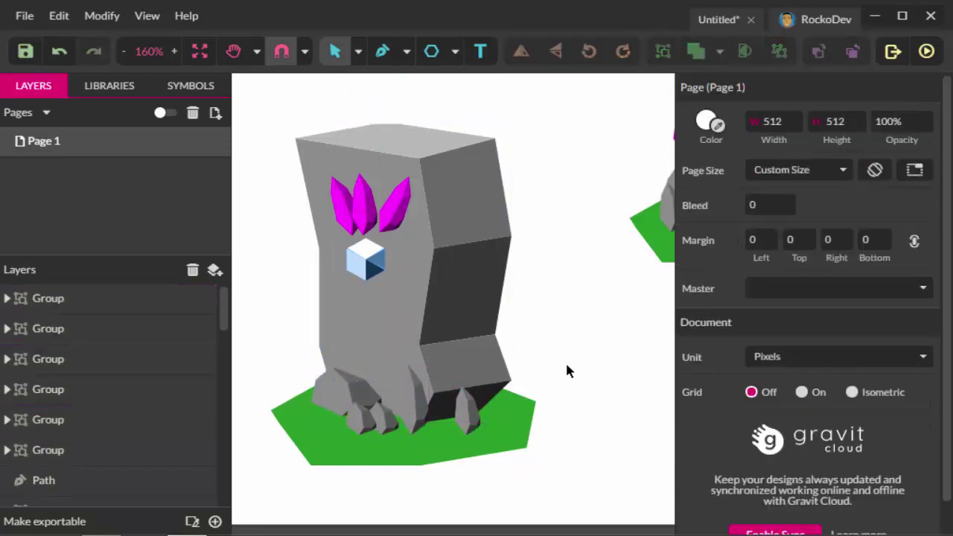
- Nudge another base rock down-left and raise the tall rock in the layer stack
{"action": "left_click", "coordinate": [475, 420]}
{"action": "mouse_move", "coordinate": [461, 390]}
{"action": "left_mouse_down"}
{"action": "mouse_move", "coordinate": [440, 400]}
{"action": "mouse_move", "coordinate": [472, 413]}
{"action": "left_mouse_up"}
{"action": "left_click", "coordinate": [468, 426]}
{"action": "left_click_drag", "start_coordinate": [48, 480], "coordinate": [134, 302]}
{"action": "left_click", "coordinate": [576, 350]}
- Move the finished monolith icon next to the crystal icon
{"action": "scroll", "coordinate": [574, 327], "scroll_direction": "up", "scroll_amount": 3}
{"action": "scroll", "coordinate": [590, 256], "scroll_direction": "down", "scroll_amount": 2}
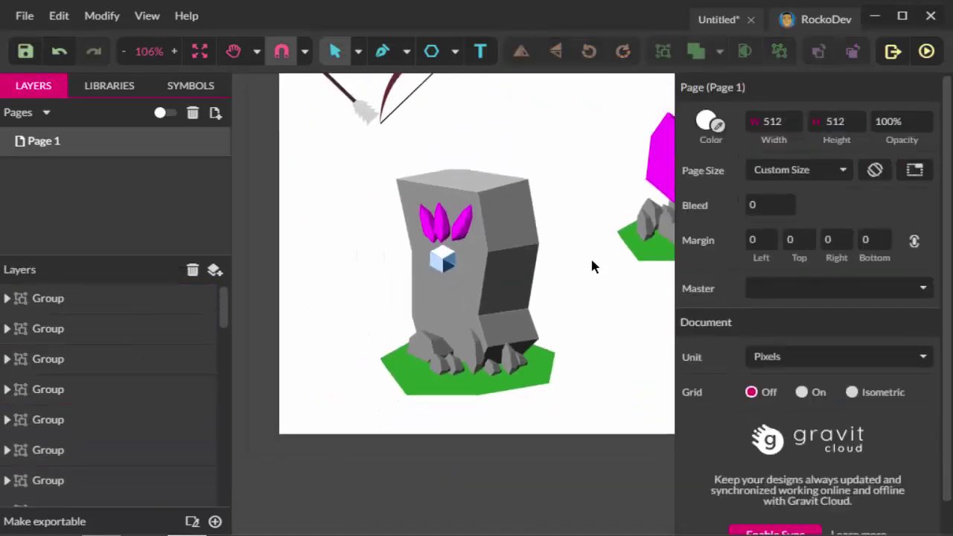
{"action": "scroll", "coordinate": [591, 266], "scroll_direction": "down", "scroll_amount": 1}
{"action": "left_click", "coordinate": [436, 399]}
{"action": "left_click", "coordinate": [378, 353]}
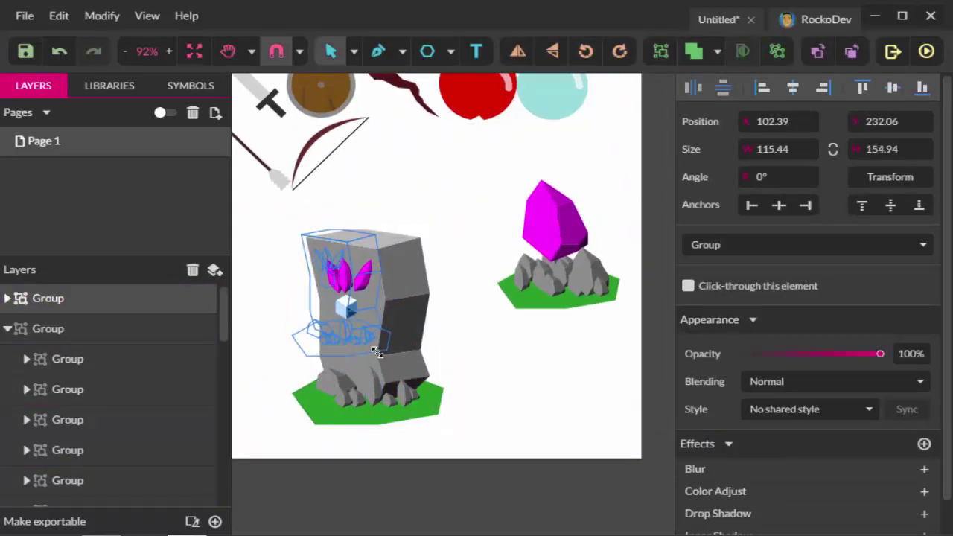
{"action": "left_click_drag", "start_coordinate": [378, 352], "coordinate": [472, 301]}
{"action": "left_click", "coordinate": [494, 357]}
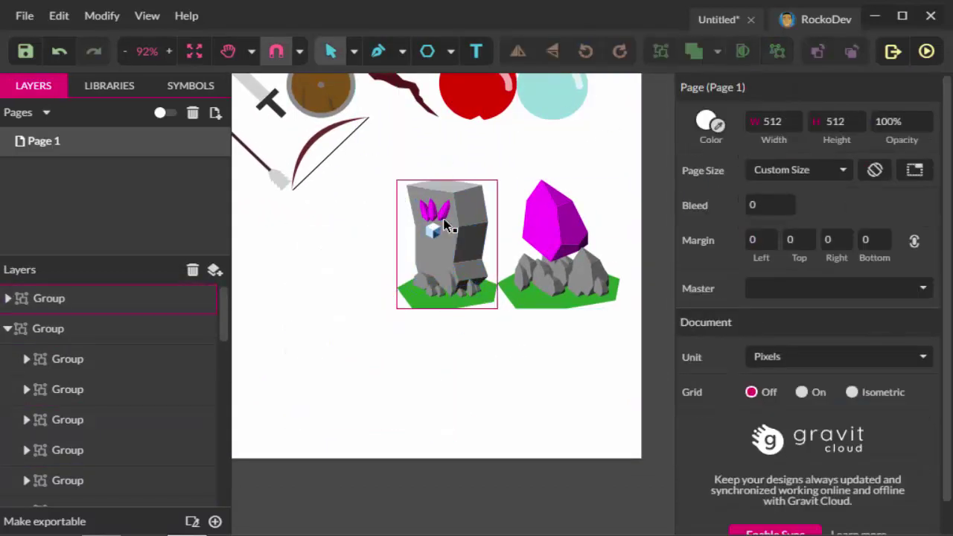
{"action": "left_click", "coordinate": [480, 304]}
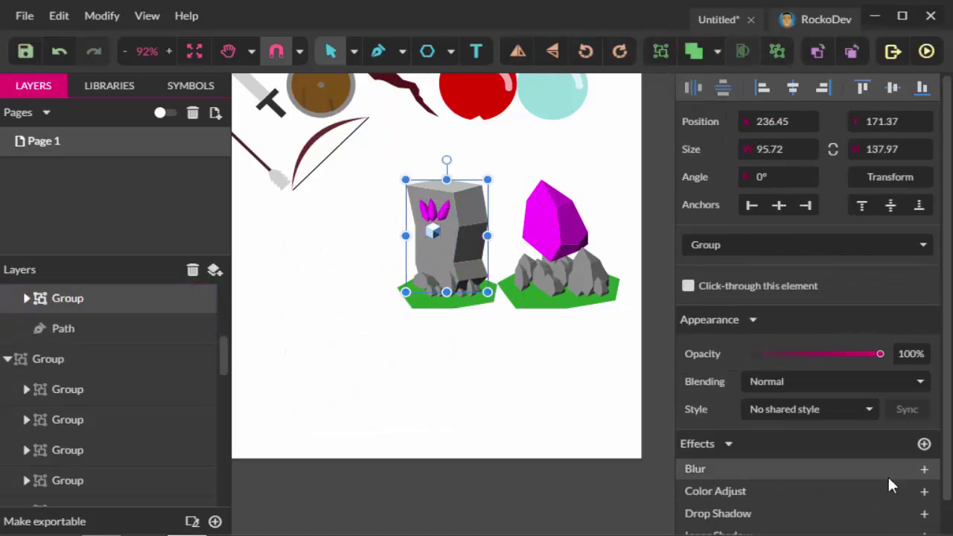
- Give the tower's small gem a cyan drop-shadow glow
{"action": "left_click", "coordinate": [924, 469]}
{"action": "left_click", "coordinate": [925, 474]}
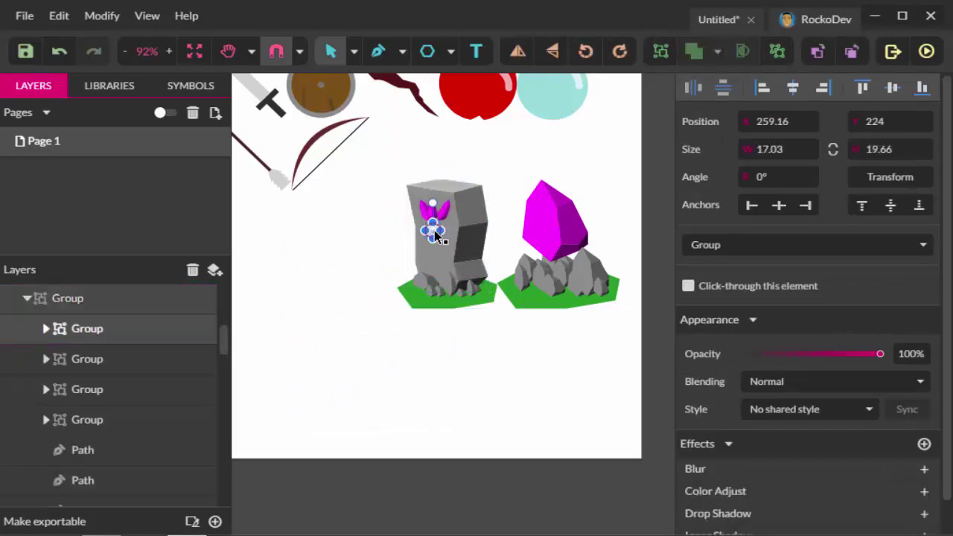
{"action": "scroll", "coordinate": [922, 483], "scroll_direction": "down", "scroll_amount": 1}
{"action": "left_click", "coordinate": [924, 476]}
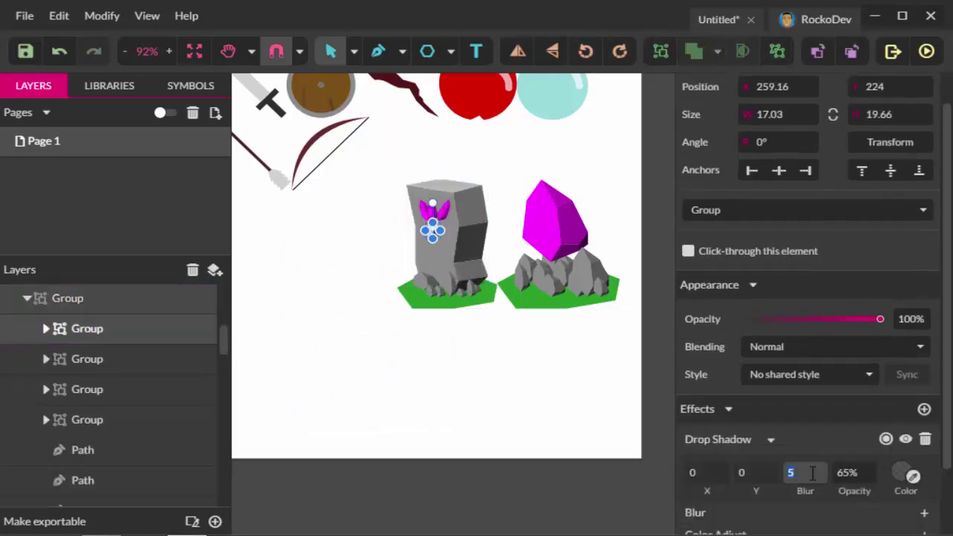
{"action": "left_click", "coordinate": [903, 474]}
{"action": "left_click", "coordinate": [808, 445]}
{"action": "left_click", "coordinate": [909, 483]}
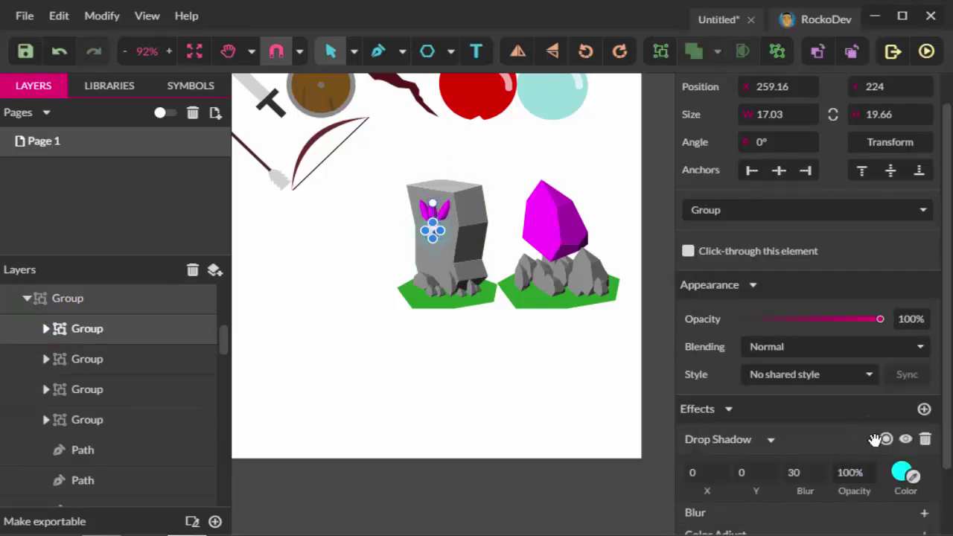
- Select the pillar's three crystals and give them a magenta drop-shadow glow
{"action": "key", "text": "Escape"}
{"action": "left_click", "coordinate": [485, 246]}
{"action": "double_click", "coordinate": [438, 213]}
{"action": "left_click", "coordinate": [418, 207], "text": "shift"}
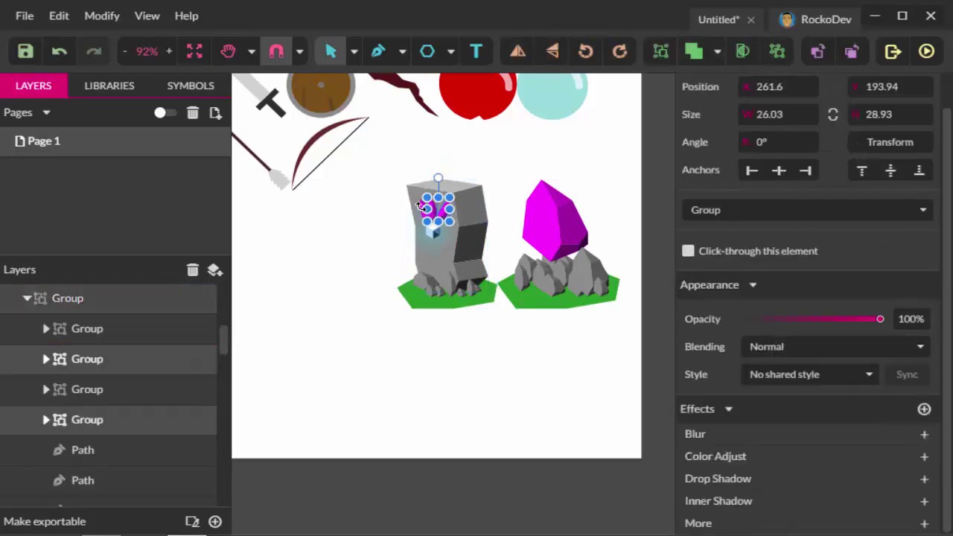
{"action": "left_click", "coordinate": [416, 216], "text": "shift"}
{"action": "left_click", "coordinate": [924, 478]}
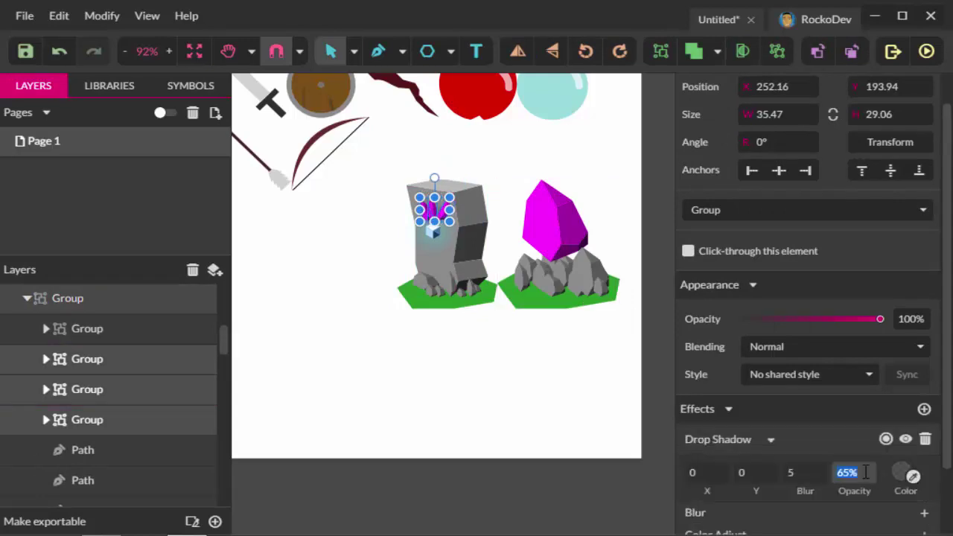
{"action": "left_click", "coordinate": [903, 474]}
{"action": "left_click", "coordinate": [893, 445]}
{"action": "left_click", "coordinate": [909, 476]}
{"action": "left_click", "coordinate": [539, 390]}
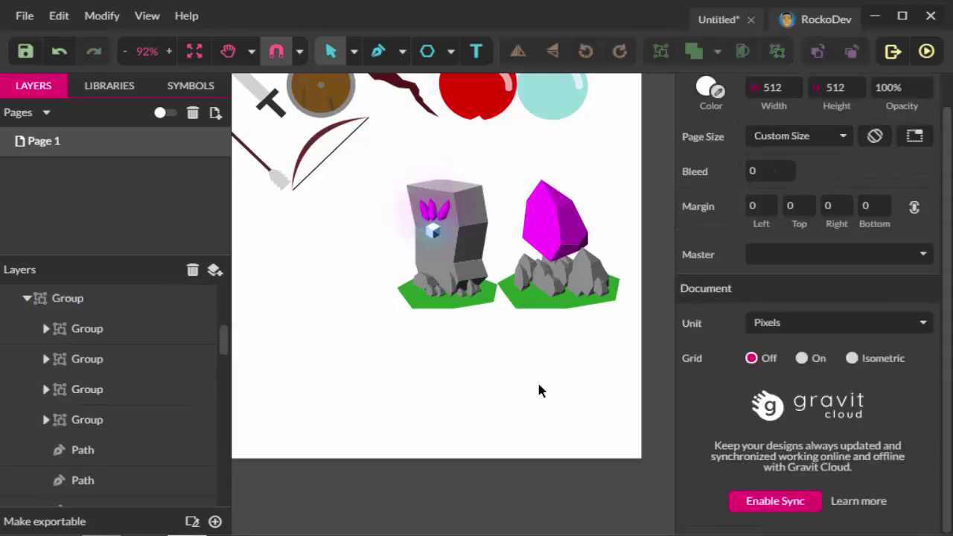
- Give the large crystal a magenta drop-shadow glow and view the whole page
{"action": "left_click", "coordinate": [554, 224]}
{"action": "left_click", "coordinate": [924, 435]}
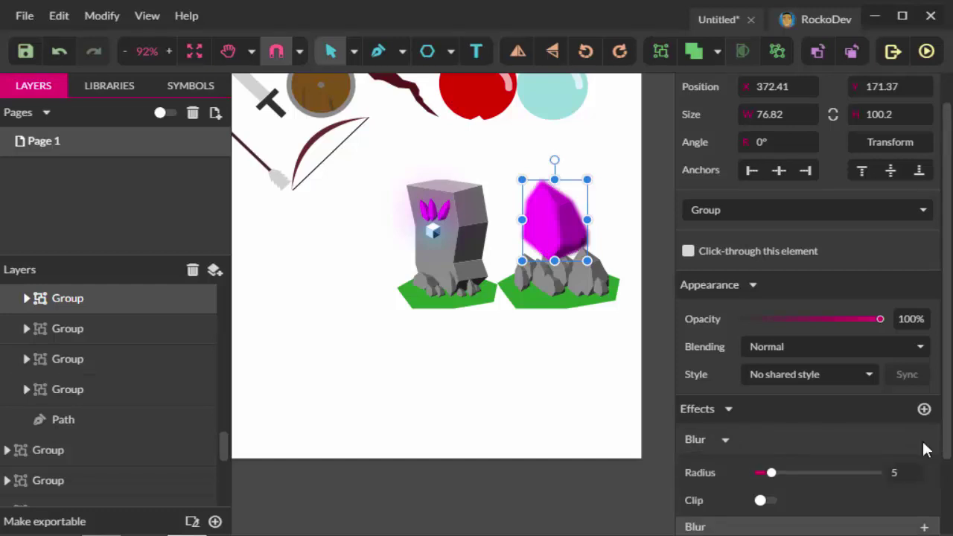
{"action": "left_click", "coordinate": [926, 372]}
{"action": "left_click", "coordinate": [924, 476]}
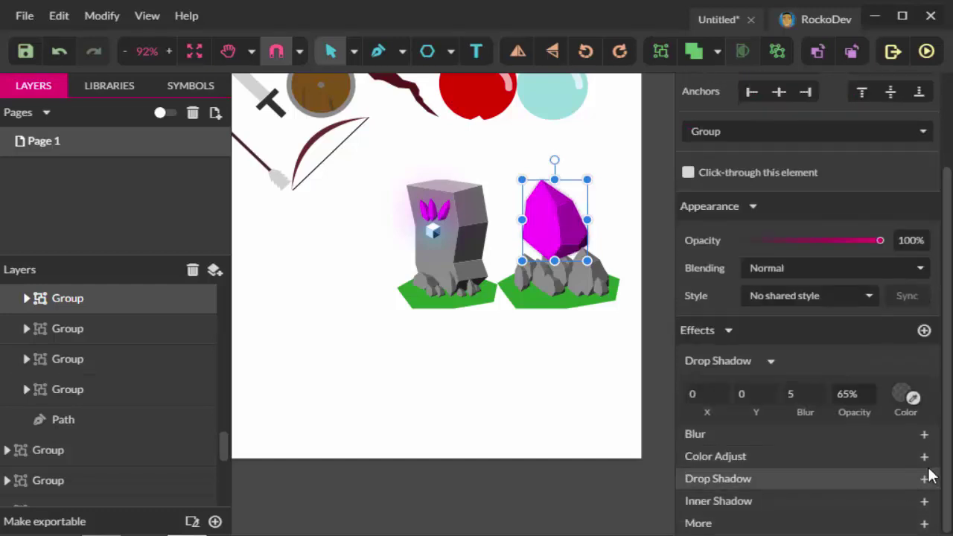
{"action": "left_click", "coordinate": [903, 395]}
{"action": "left_click", "coordinate": [898, 364]}
{"action": "left_click", "coordinate": [904, 395]}
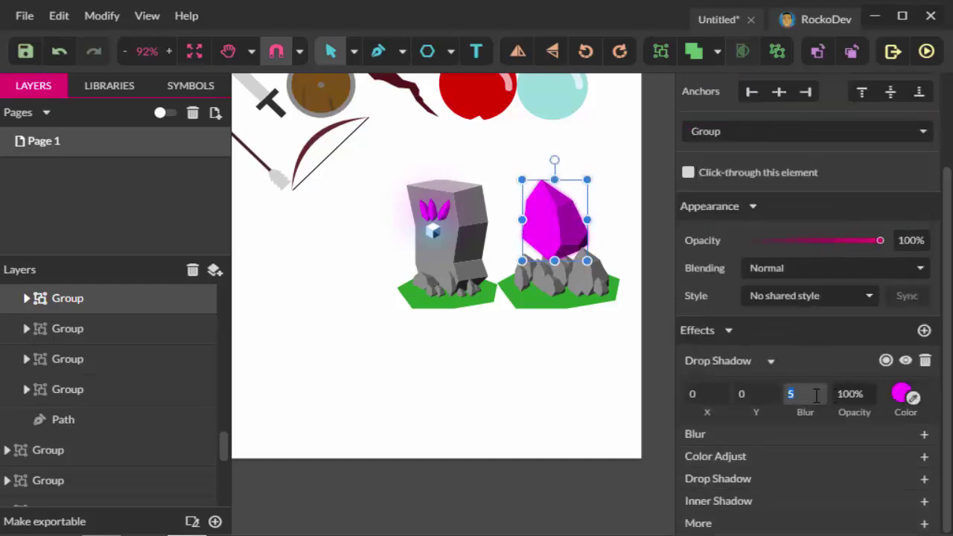
{"action": "left_click", "coordinate": [572, 364]}
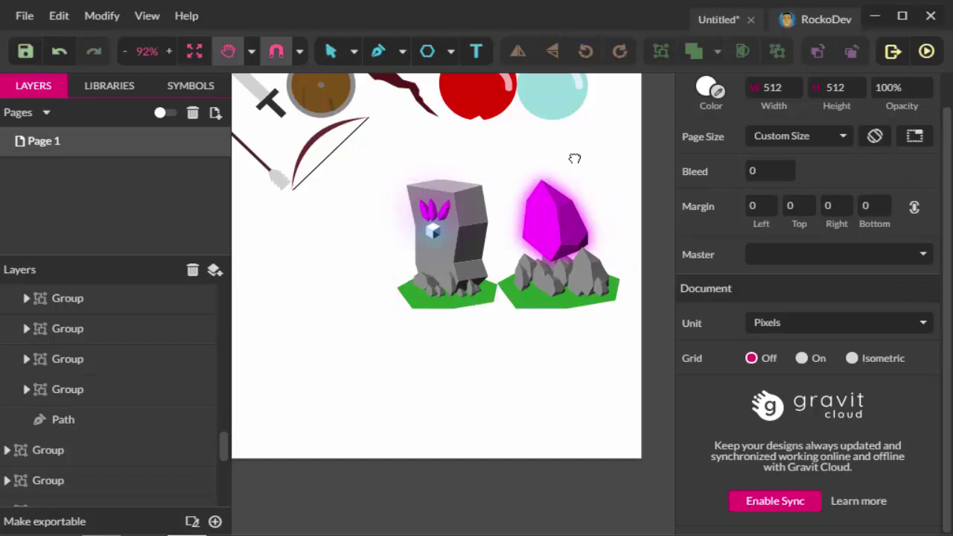
{"action": "left_click_drag", "start_coordinate": [574, 155], "coordinate": [613, 209]}
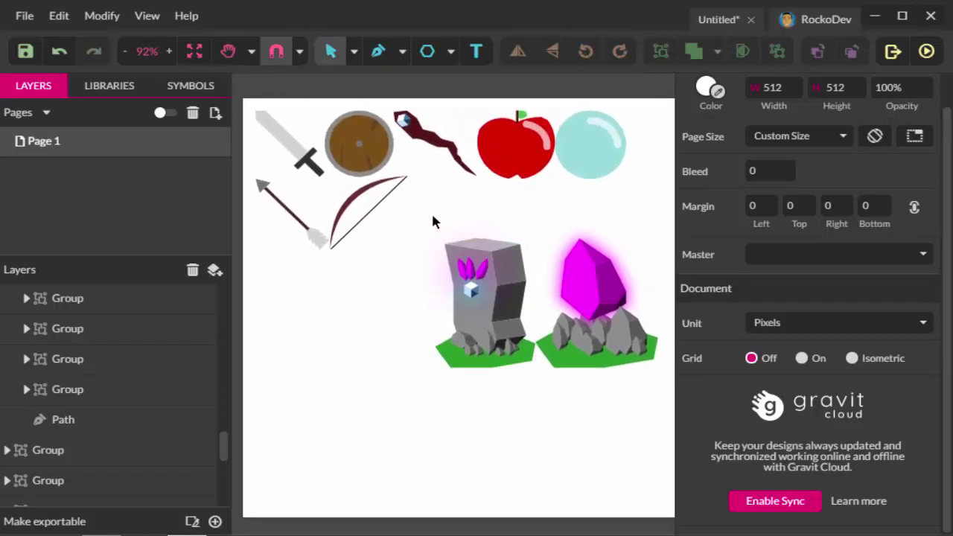